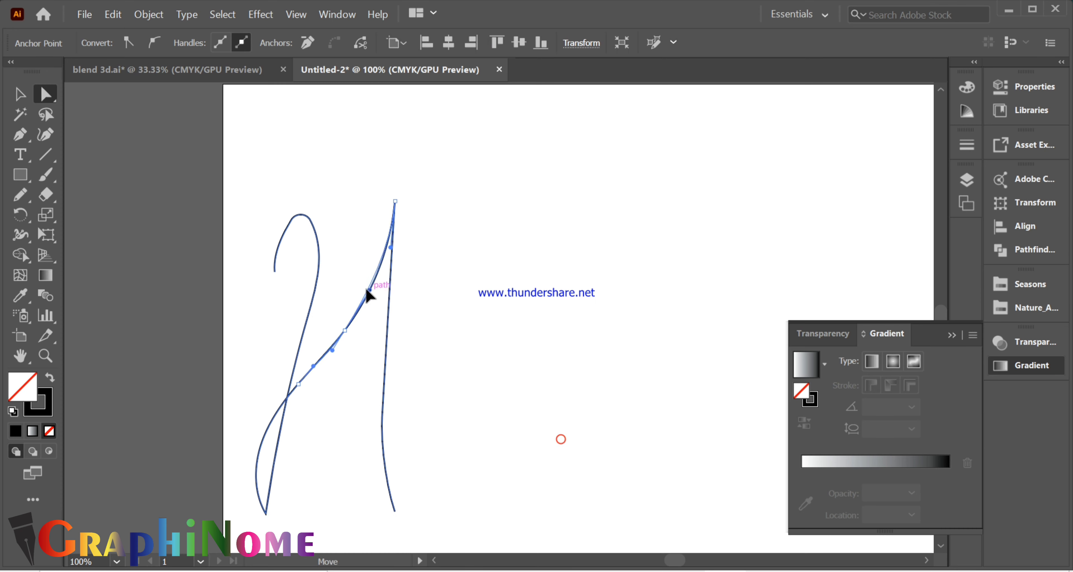
- Draw the letters a, p, p and y with the Pencil tool beside the H to write "Happy", then deselect the paths
{"action": "left_click", "coordinate": [419, 282]}
{"action": "scroll", "coordinate": [454, 331], "scroll_direction": "down", "scroll_amount": 1}
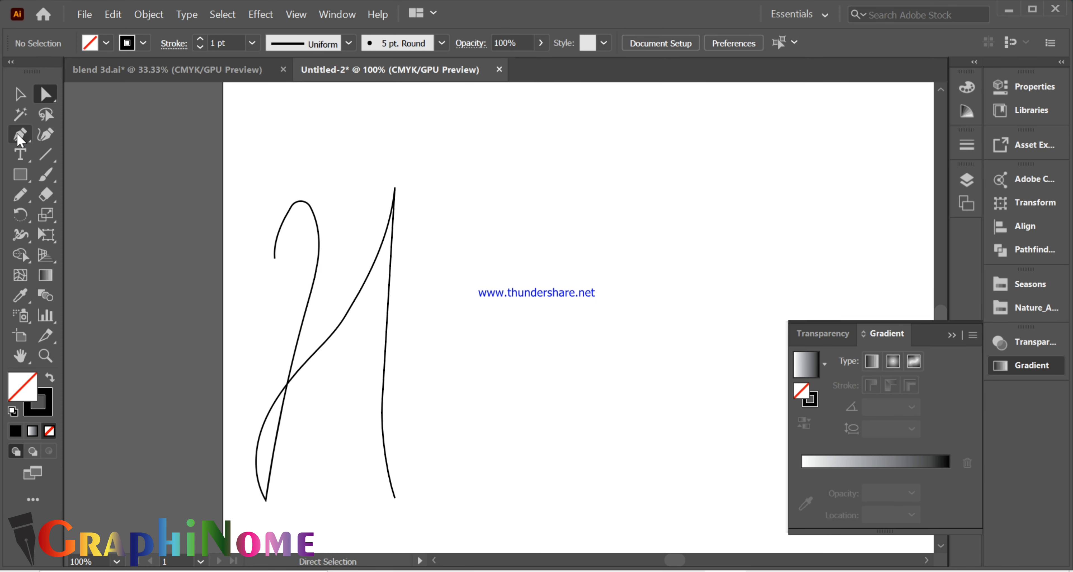
{"action": "left_click", "coordinate": [20, 139]}
{"action": "key", "text": "n"}
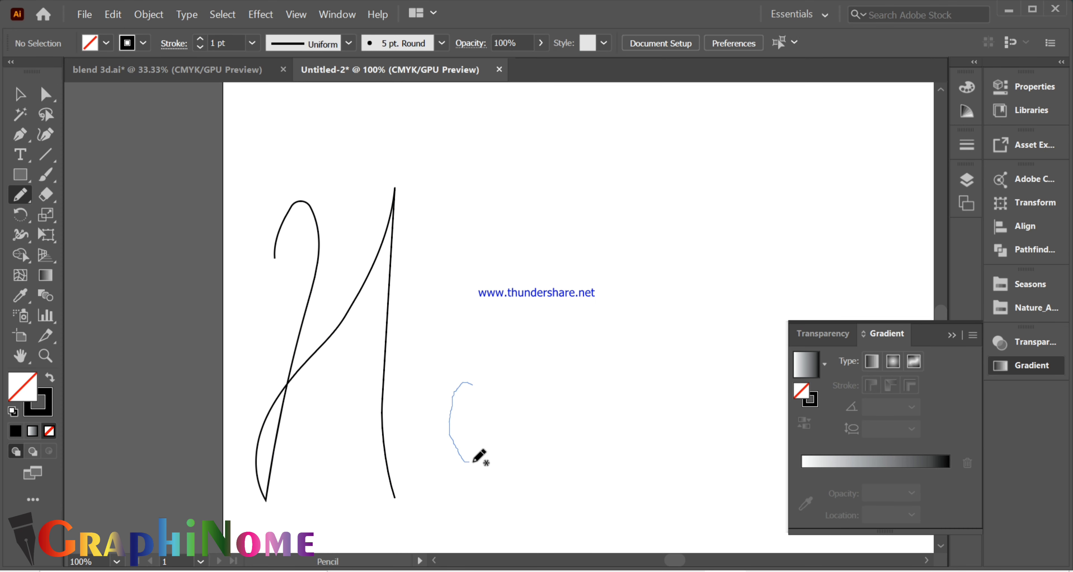
{"action": "left_click_drag", "start_coordinate": [515, 461], "coordinate": [519, 463]}
{"action": "left_click", "coordinate": [952, 336]}
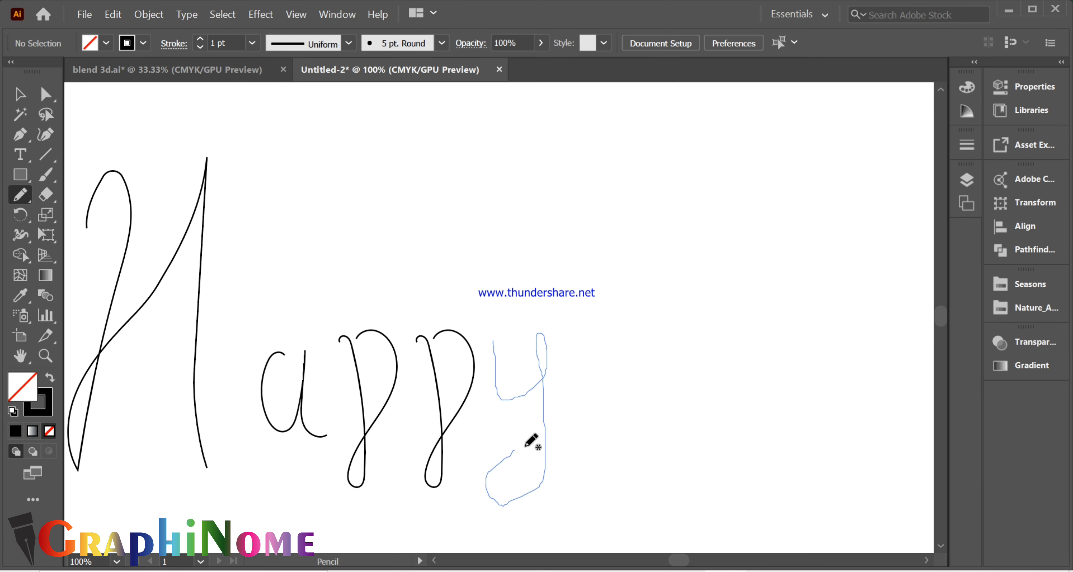
{"action": "left_click", "coordinate": [45, 95]}
{"action": "left_click", "coordinate": [794, 450]}
{"action": "scroll", "coordinate": [806, 406], "scroll_direction": "down", "scroll_amount": 1}
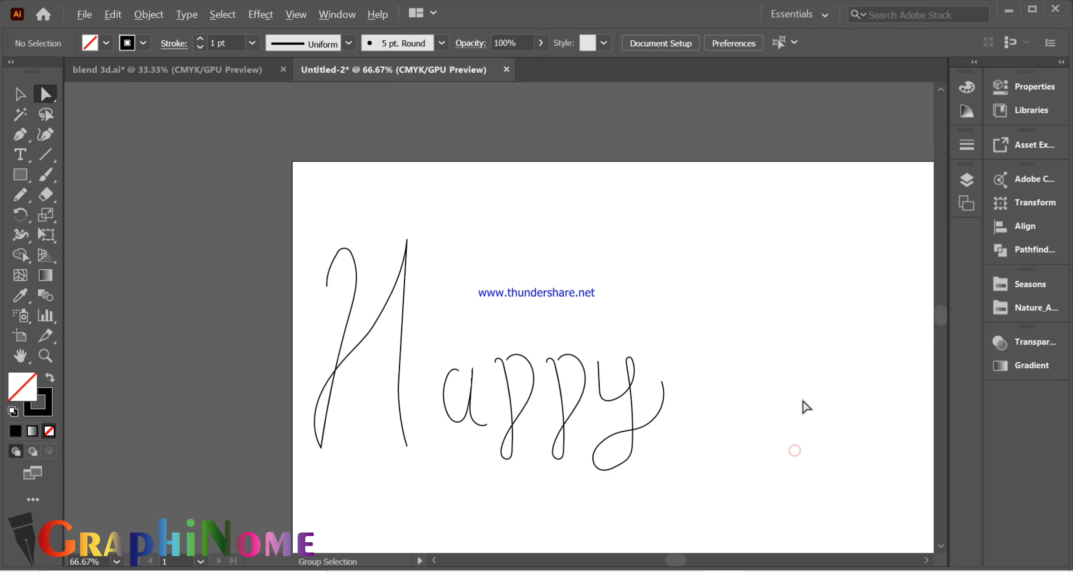
{"action": "scroll", "coordinate": [606, 473], "scroll_direction": "up", "scroll_amount": 1}
{"action": "scroll", "coordinate": [360, 310], "scroll_direction": "down", "scroll_amount": 1}
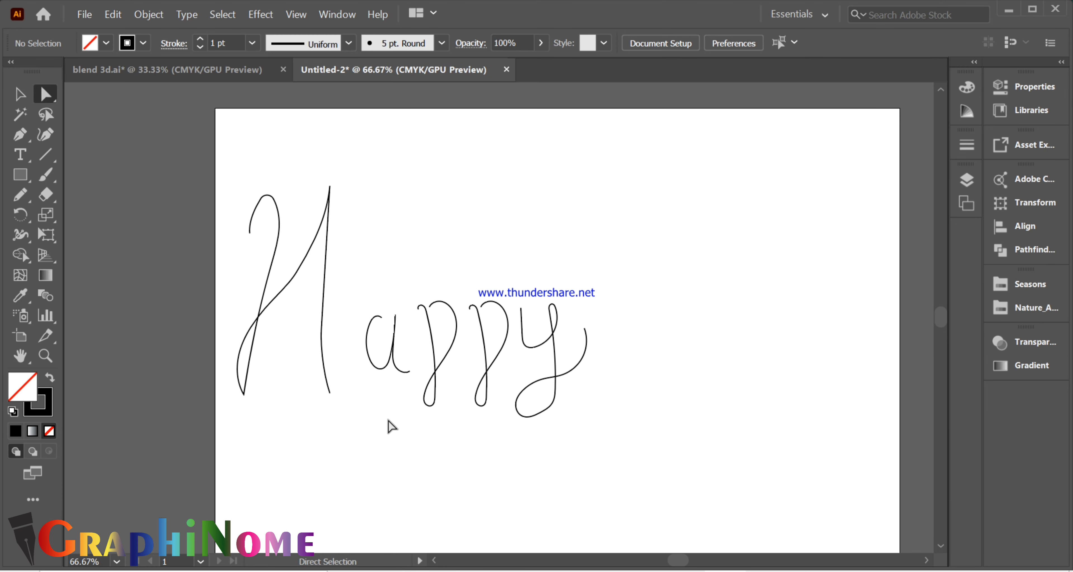
- Draw a circle about 0.82 in across above the artboard with the Ellipse tool
{"action": "scroll", "coordinate": [278, 175], "scroll_direction": "up", "scroll_amount": 3}
{"action": "left_click_drag", "start_coordinate": [19, 175], "coordinate": [72, 213]}
{"action": "left_click_drag", "start_coordinate": [236, 149], "coordinate": [287, 199]}
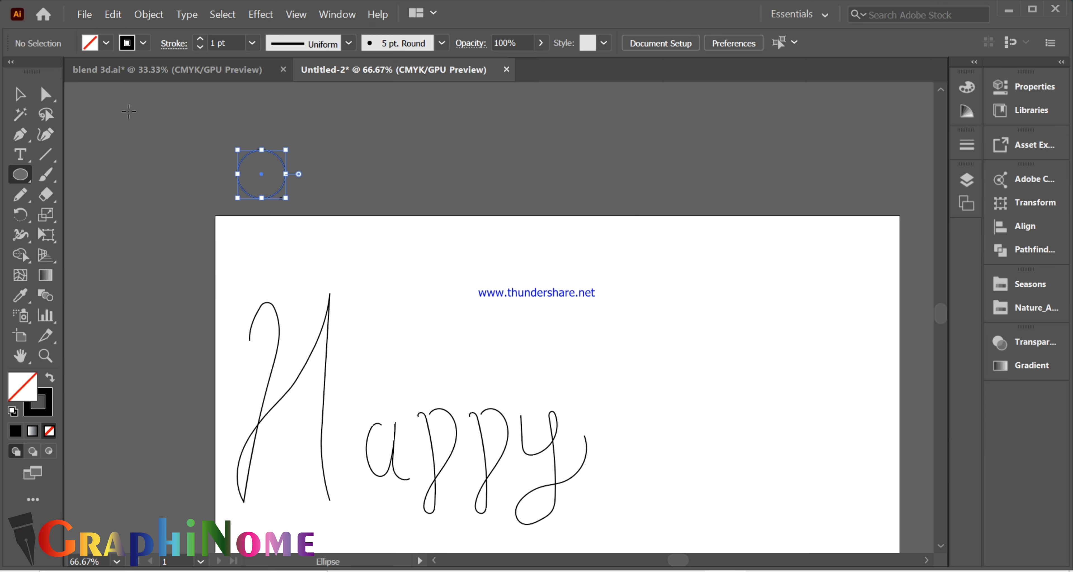
- Fill the circle with the multicolour yellow-to-teal gradient from the Seasons swatch library
{"action": "left_click", "coordinate": [49, 95]}
{"action": "left_click", "coordinate": [112, 14]}
{"action": "left_click", "coordinate": [104, 44]}
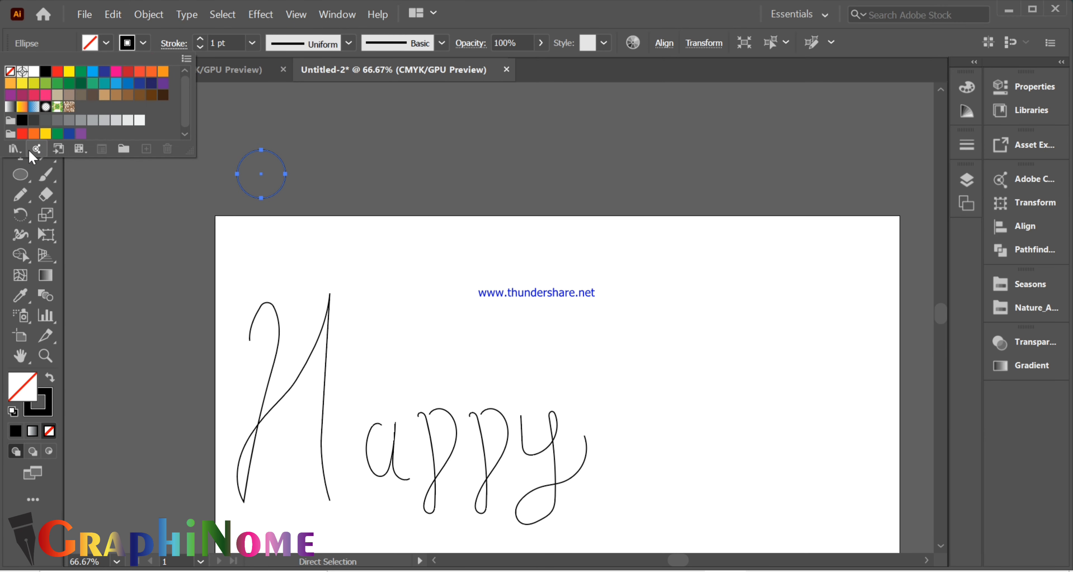
{"action": "left_click", "coordinate": [16, 149]}
{"action": "left_click", "coordinate": [233, 436]}
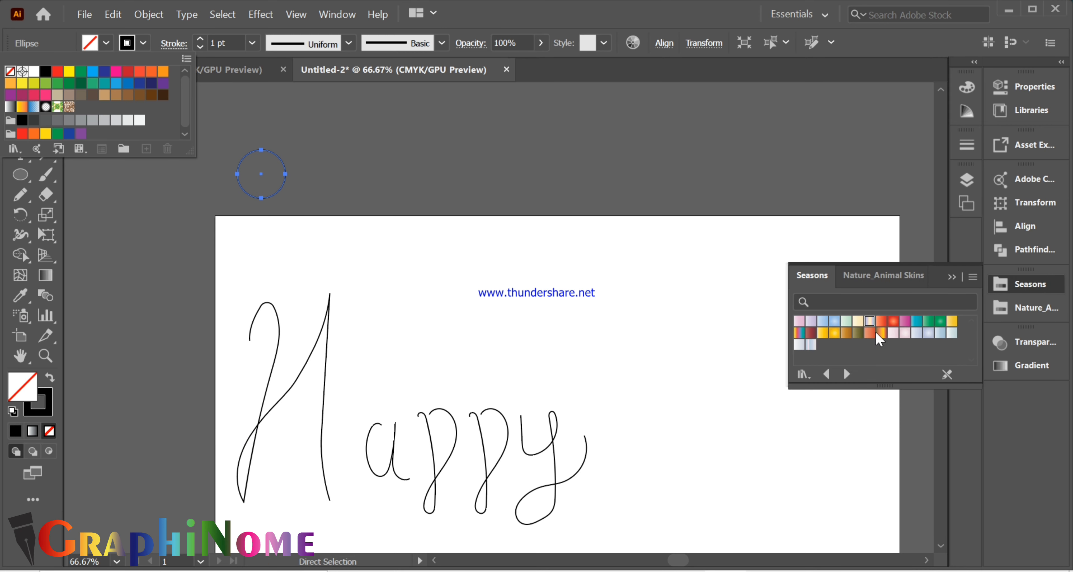
{"action": "left_click", "coordinate": [796, 335]}
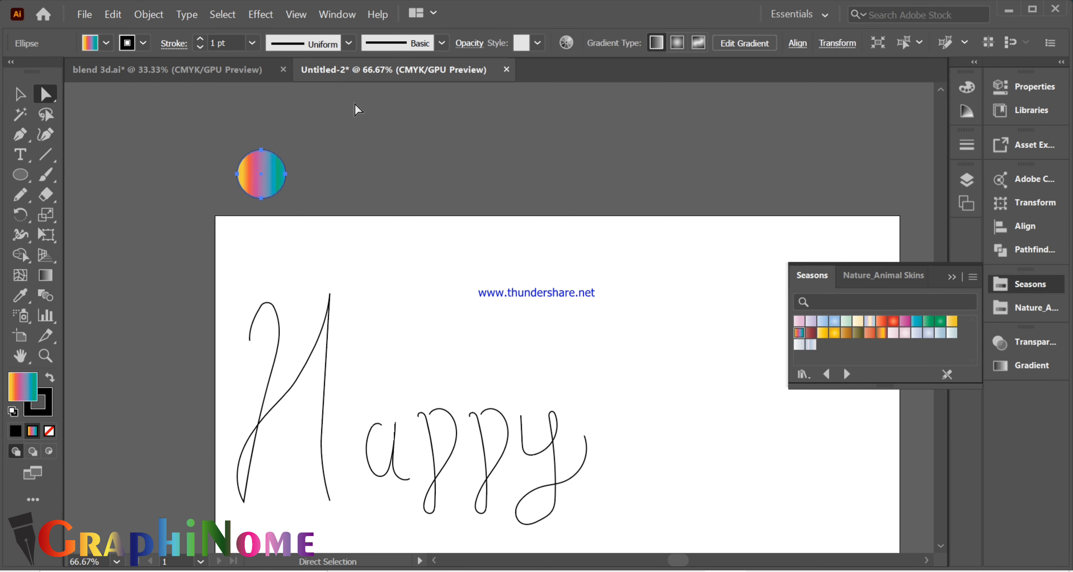
- Move the green gradient stop to about 64% and shift the neighbouring teal stop slightly toward the gradient's end
{"action": "left_click", "coordinate": [952, 277]}
{"action": "left_click", "coordinate": [1029, 365]}
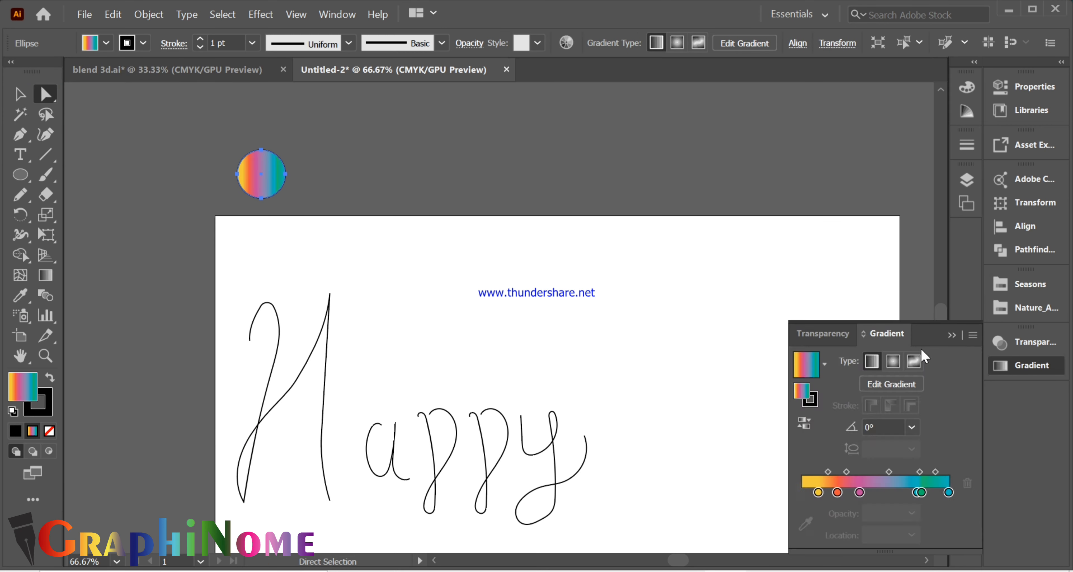
{"action": "left_click_drag", "start_coordinate": [919, 497], "coordinate": [896, 496]}
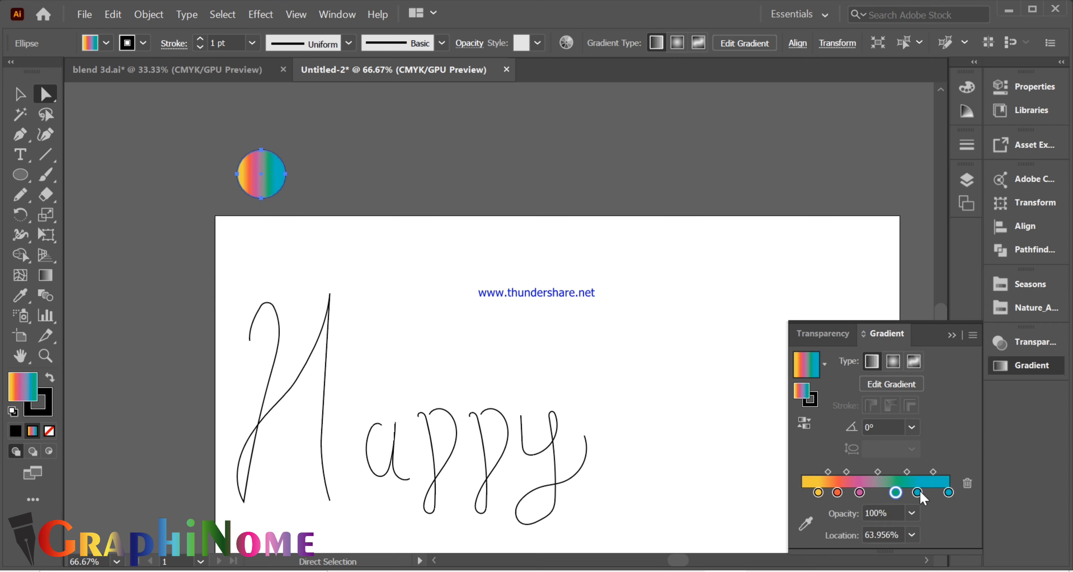
{"action": "left_click", "coordinate": [922, 493]}
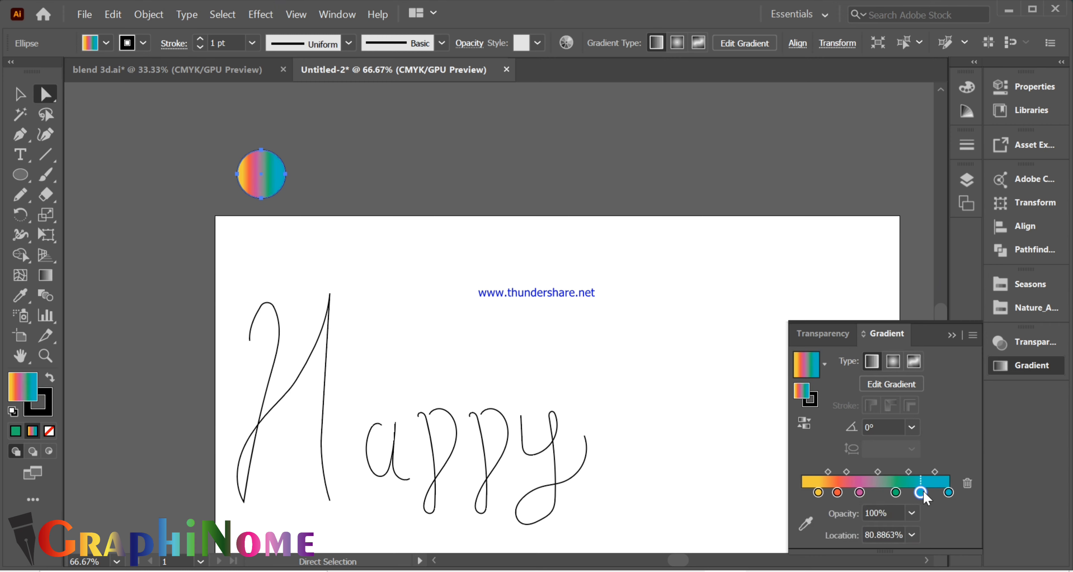
- Recolour the gradient's end stop dark purple with about C 47, M 63, Y 0, K 69
{"action": "double_click", "coordinate": [949, 493]}
{"action": "left_click_drag", "start_coordinate": [860, 422], "coordinate": [892, 416]}
{"action": "left_click", "coordinate": [868, 379]}
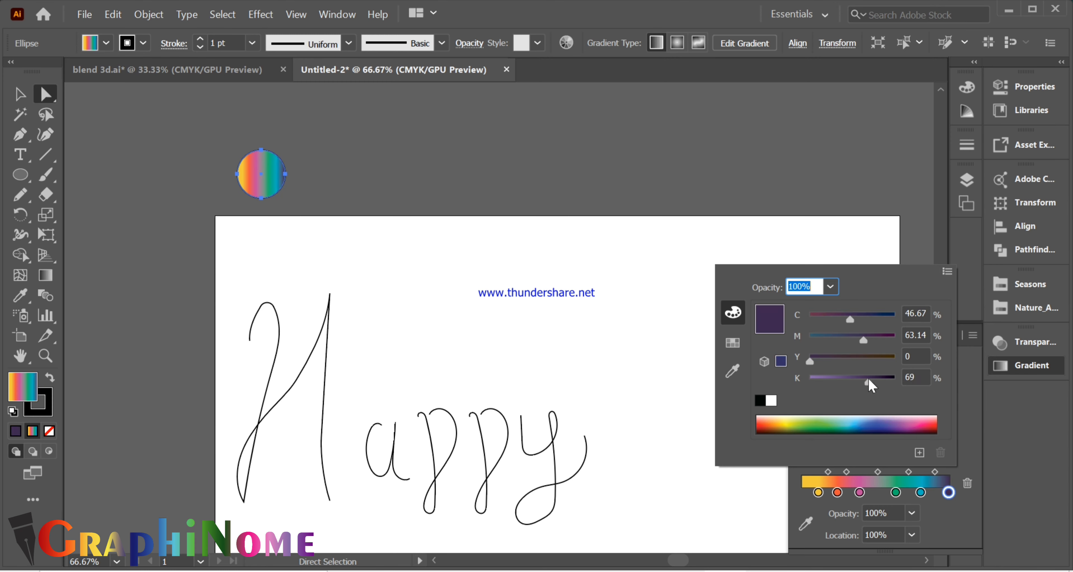
{"action": "left_click", "coordinate": [976, 429]}
- Spread the circle's gradient stops with yellow at the very start and blue at about 75.7%, and set the angle to 42°
{"action": "left_click", "coordinate": [932, 473]}
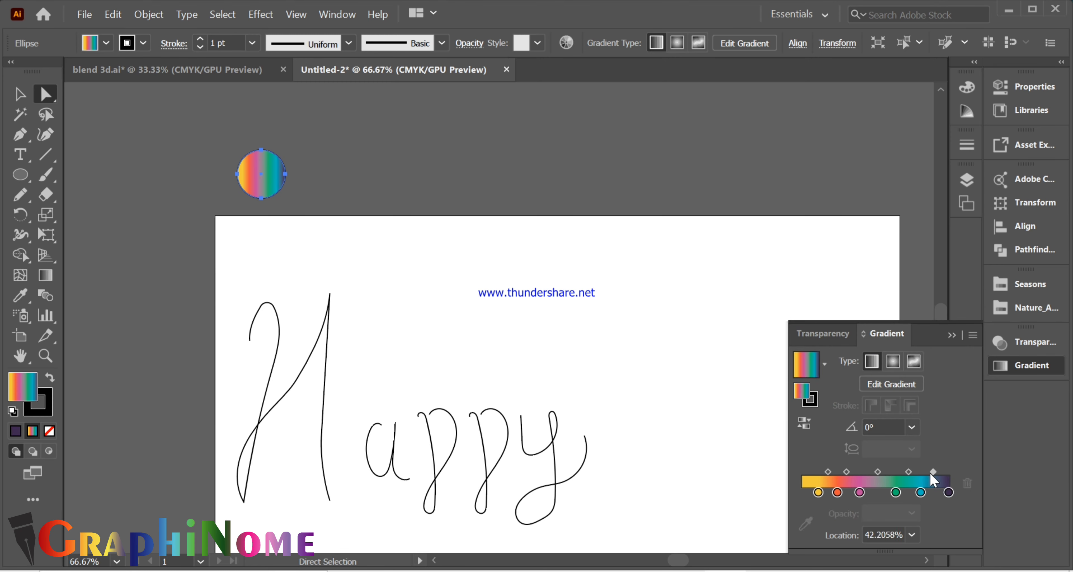
{"action": "left_click", "coordinate": [813, 493]}
{"action": "left_click", "coordinate": [967, 483]}
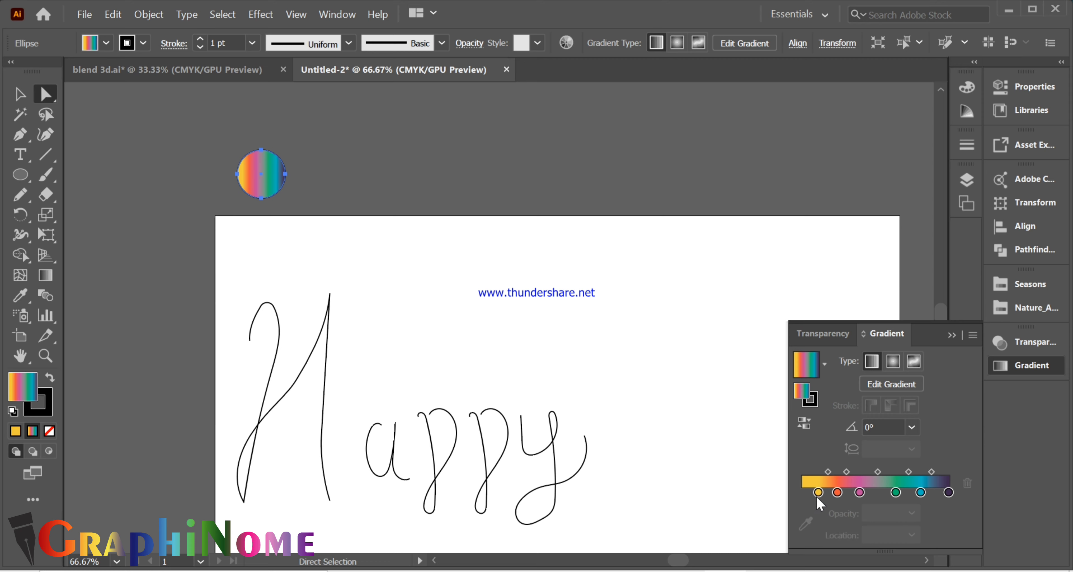
{"action": "left_click", "coordinate": [967, 484]}
{"action": "key", "text": "ctrl+z"}
{"action": "left_click", "coordinate": [818, 494]}
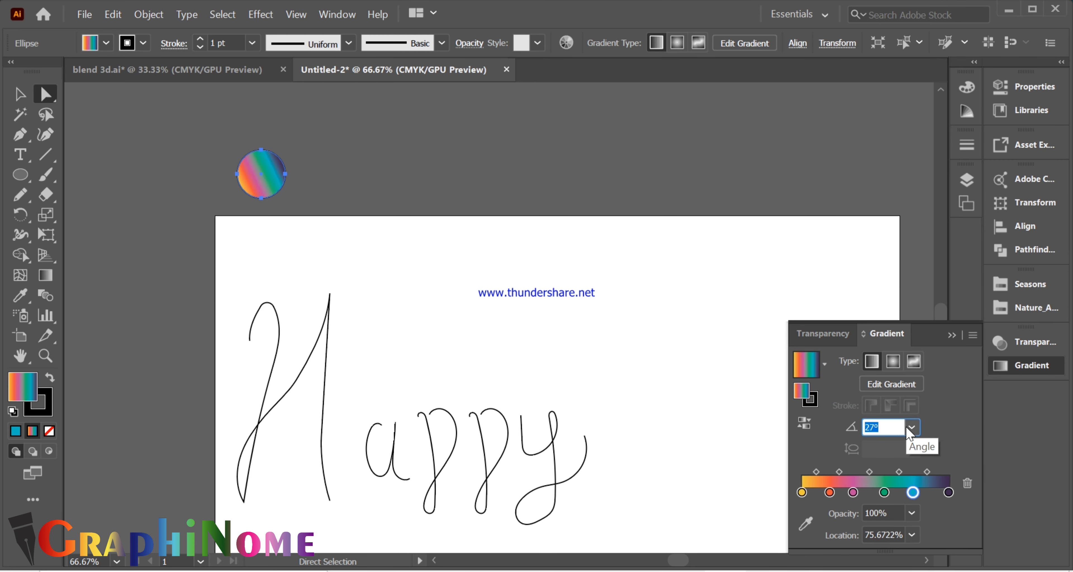
{"action": "left_click", "coordinate": [405, 307]}
{"action": "scroll", "coordinate": [375, 188], "scroll_direction": "down", "scroll_amount": 2}
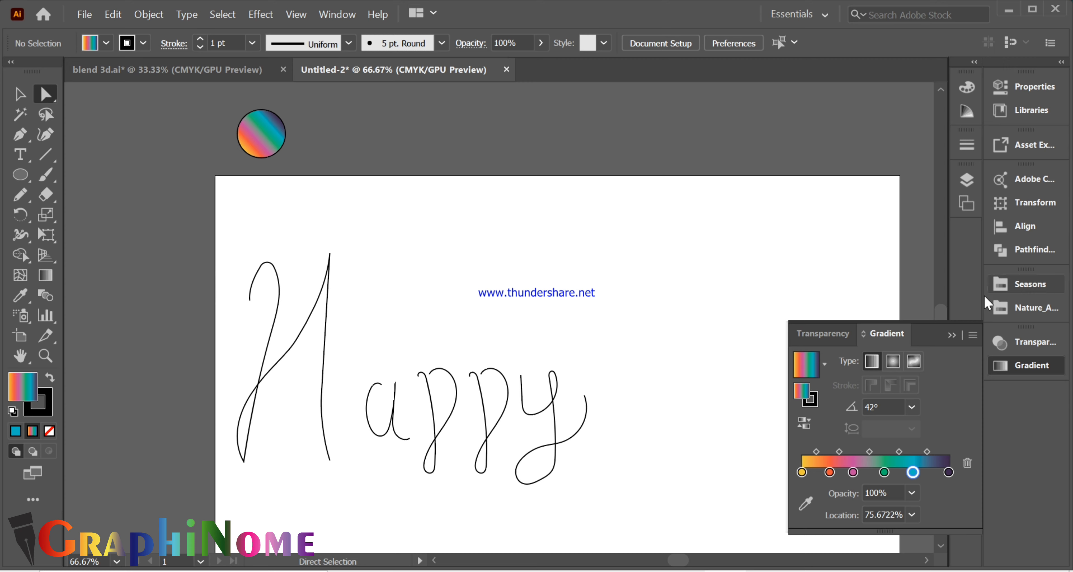
- Remove the stroke from the gradient-filled circle
{"action": "left_click", "coordinate": [952, 334]}
{"action": "left_click", "coordinate": [47, 408]}
{"action": "left_click", "coordinate": [50, 432]}
{"action": "left_click", "coordinate": [257, 131]}
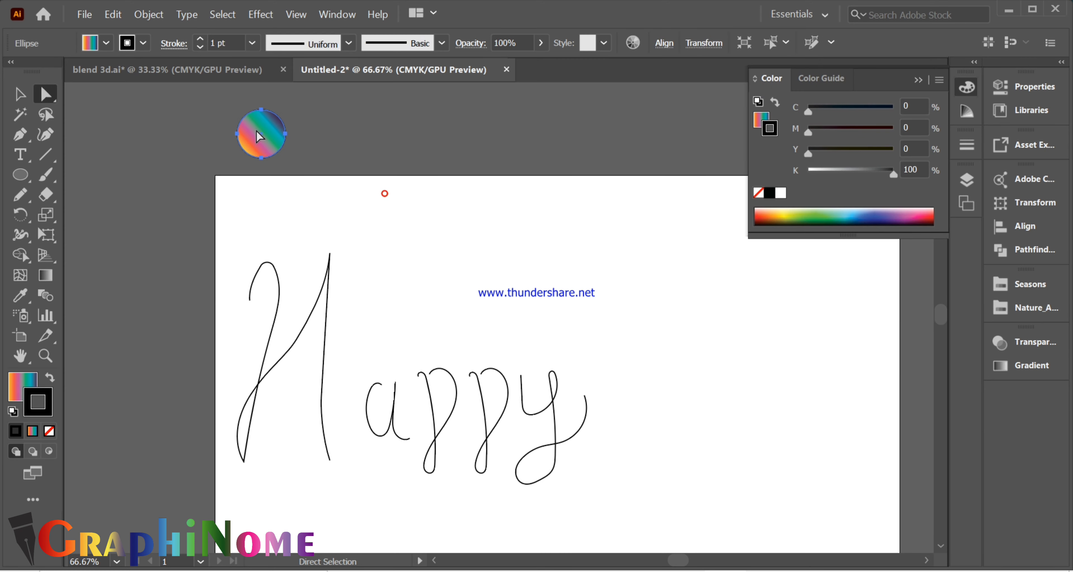
{"action": "left_click", "coordinate": [50, 432]}
{"action": "left_click_drag", "start_coordinate": [264, 141], "coordinate": [413, 148]}
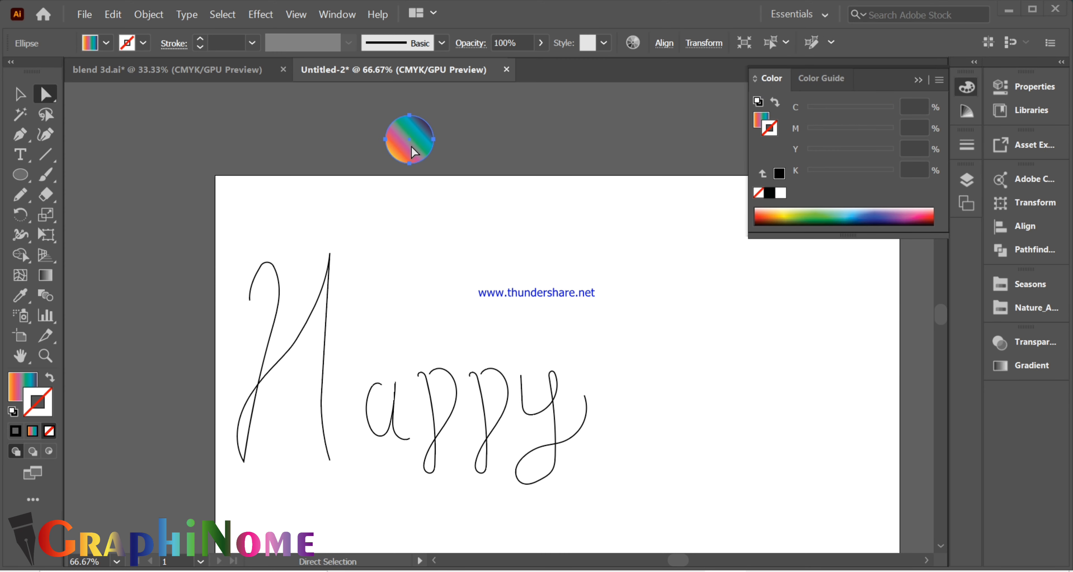
{"action": "key", "text": "a"}
{"action": "key", "text": "ctrl+z"}
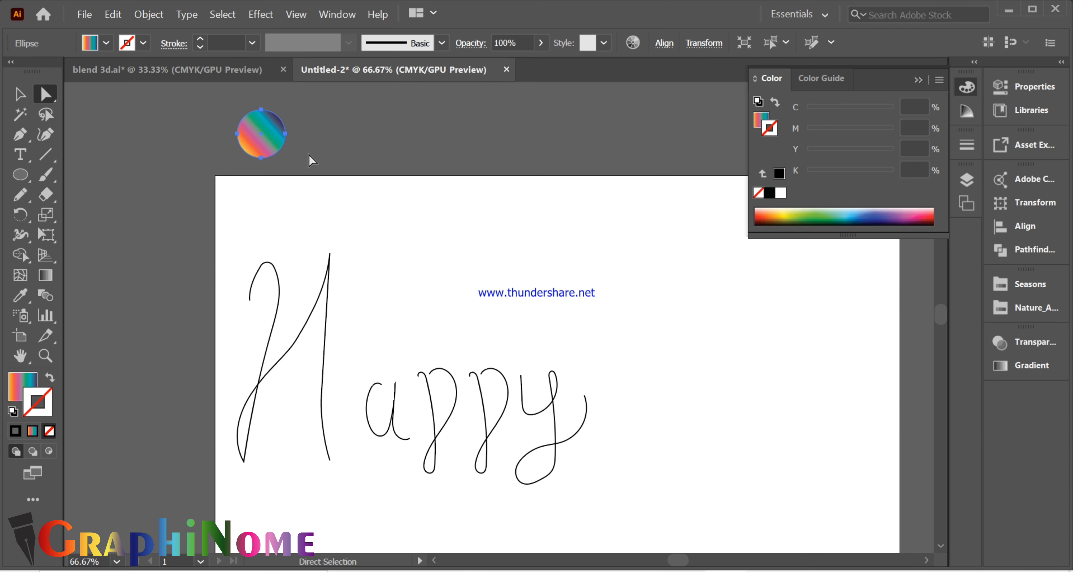
{"action": "left_click_drag", "start_coordinate": [271, 145], "coordinate": [369, 138]}
{"action": "key", "text": "ctrl+z"}
- Duplicate the gradient circle horizontally beside the original, leaving a gap between them
{"action": "left_click_drag", "start_coordinate": [269, 136], "coordinate": [388, 136]}
{"action": "scroll", "coordinate": [360, 154], "scroll_direction": "up", "scroll_amount": 3}
{"action": "left_click", "coordinate": [360, 154]}
- Blend the two gradient circles and set the blend spacing to 500 specified steps
{"action": "left_click_drag", "start_coordinate": [229, 157], "coordinate": [425, 249]}
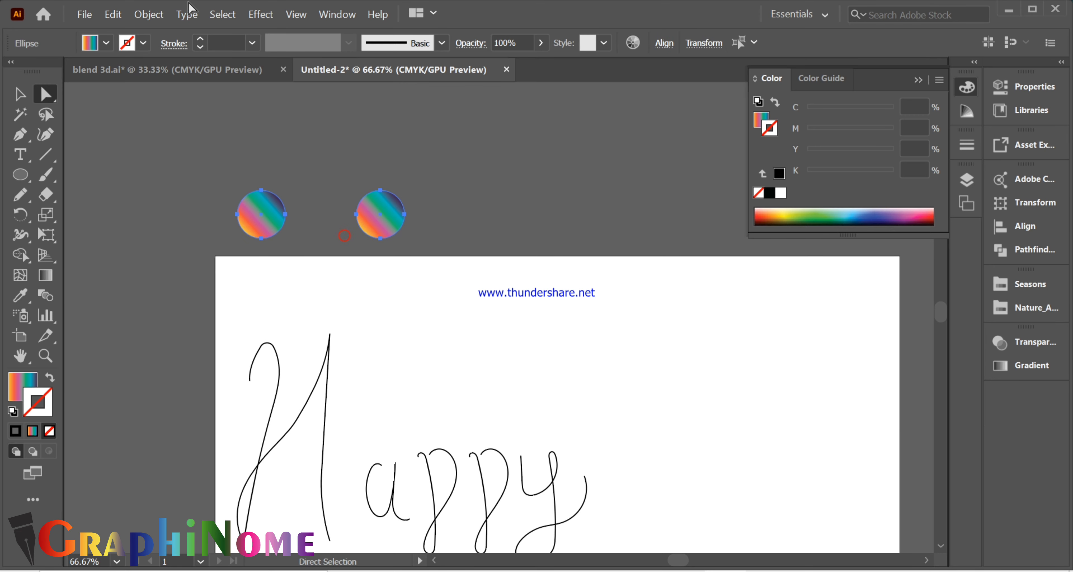
{"action": "left_click", "coordinate": [162, 19]}
{"action": "mouse_move", "coordinate": [366, 409]}
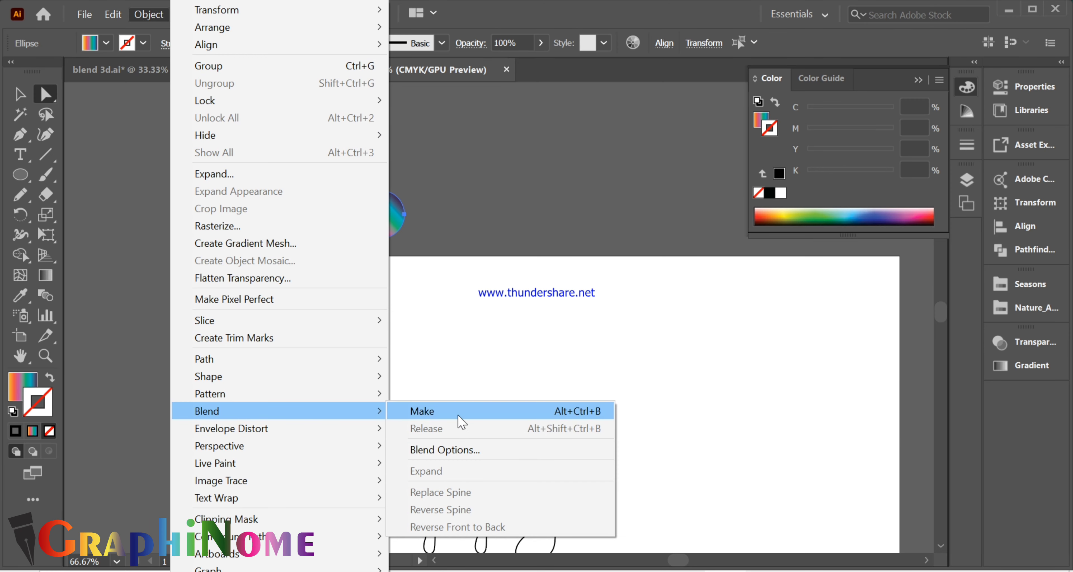
{"action": "left_click", "coordinate": [458, 415]}
{"action": "double_click", "coordinate": [46, 295]}
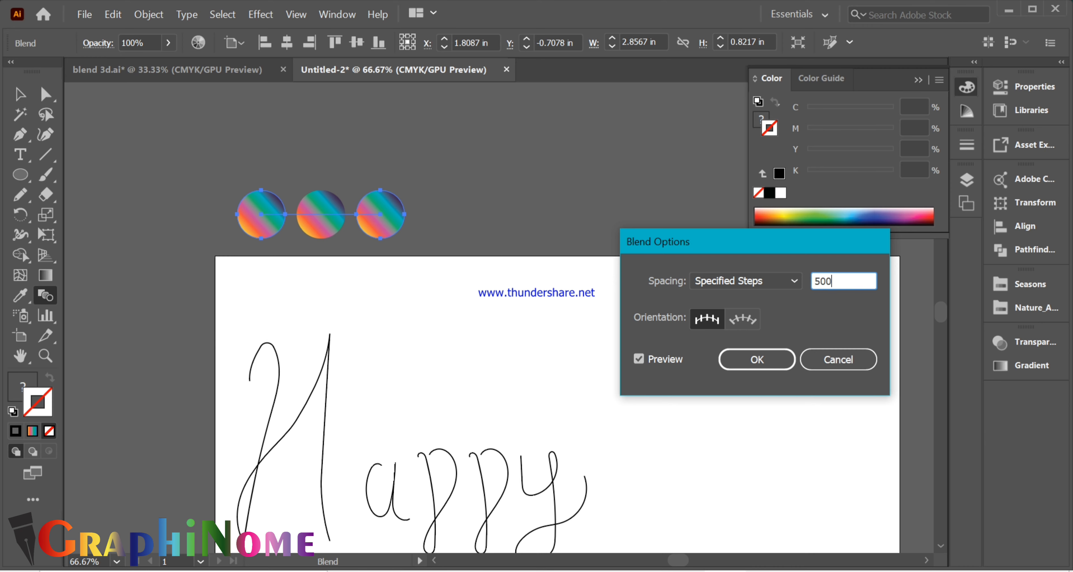
{"action": "left_click", "coordinate": [660, 365]}
{"action": "left_click", "coordinate": [660, 366]}
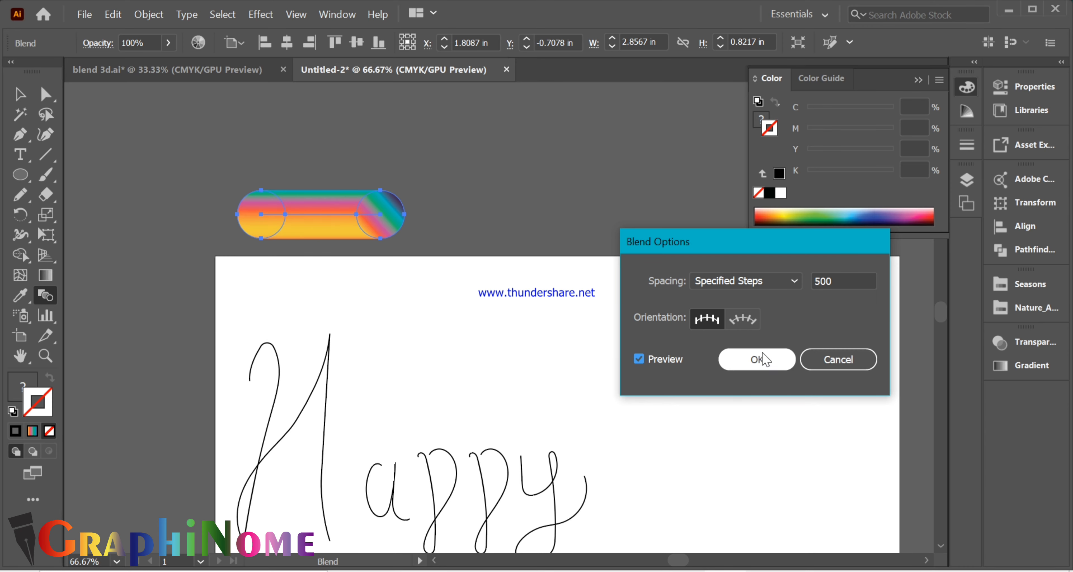
{"action": "left_click", "coordinate": [758, 359]}
- Duplicate the blended bar above the artboard until there are five, one for each letter
{"action": "scroll", "coordinate": [252, 377], "scroll_direction": "down", "scroll_amount": 2}
{"action": "left_click", "coordinate": [20, 100]}
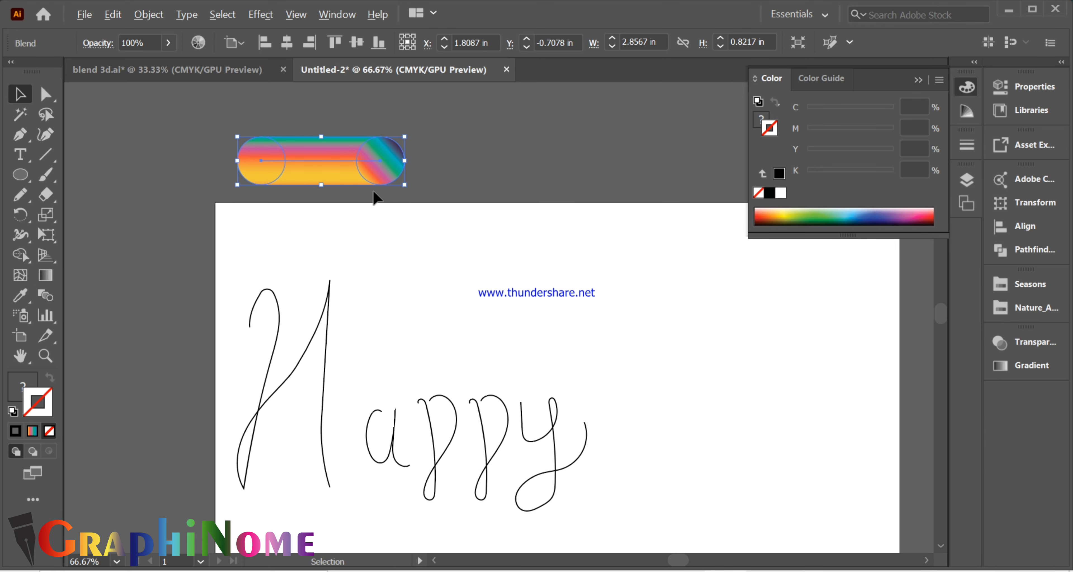
{"action": "scroll", "coordinate": [373, 192], "scroll_direction": "down", "scroll_amount": 2}
{"action": "scroll", "coordinate": [374, 191], "scroll_direction": "up", "scroll_amount": 2}
{"action": "left_click_drag", "start_coordinate": [339, 228], "coordinate": [579, 207]}
{"action": "left_click_drag", "start_coordinate": [516, 241], "coordinate": [604, 246]}
- Apply the first blended bar to the letter H by replacing the blend's spine with the H path
{"action": "left_click", "coordinate": [335, 240]}
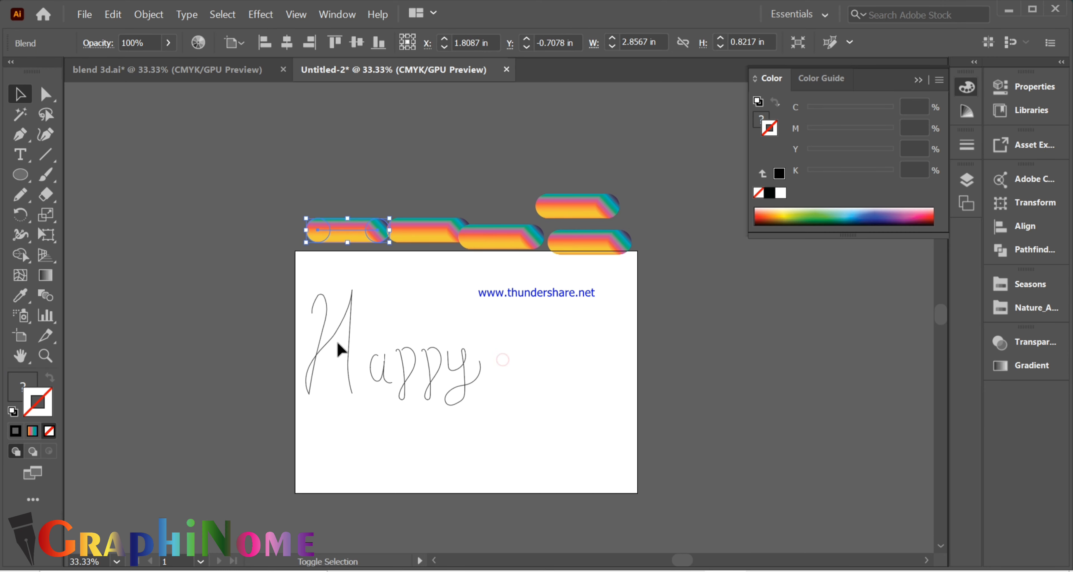
{"action": "left_click", "coordinate": [340, 346], "text": "shift"}
{"action": "left_click", "coordinate": [186, 14]}
{"action": "left_click", "coordinate": [148, 15]}
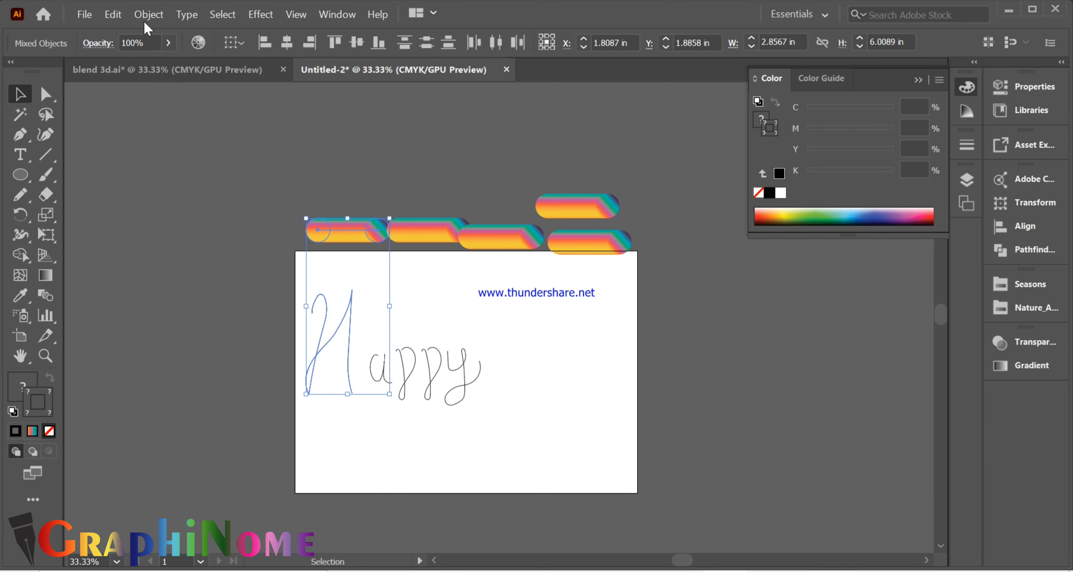
{"action": "mouse_move", "coordinate": [304, 423]}
{"action": "left_click", "coordinate": [443, 422]}
{"action": "key", "text": "ctrl+equal"}
{"action": "key", "text": "ctrl+equal"}
{"action": "key", "text": "ctrl+equal"}
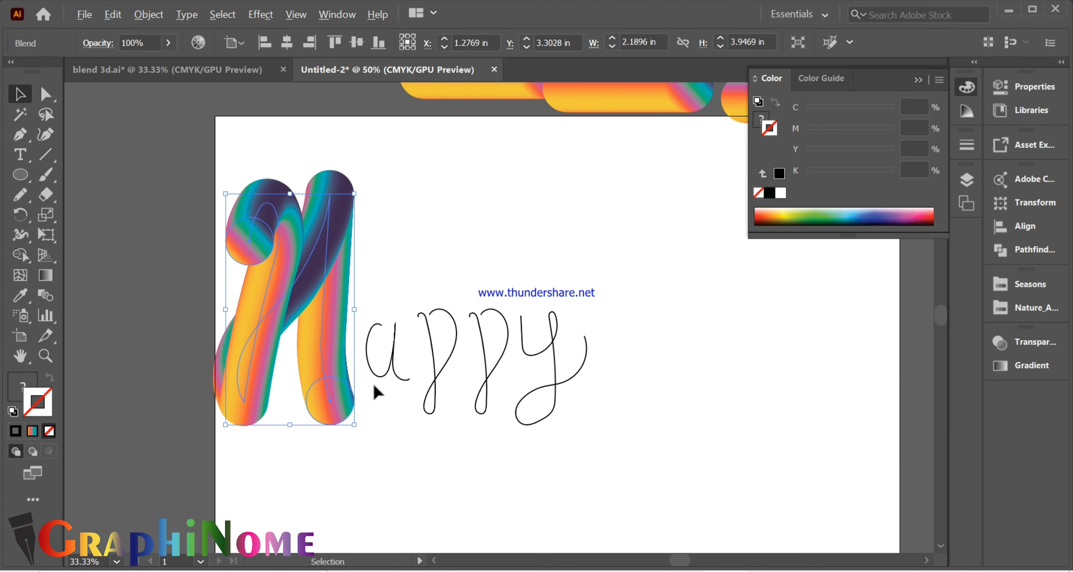
- Replace the spine of the second blended bar with the letter a path
{"action": "left_click", "coordinate": [408, 250]}
{"action": "scroll", "coordinate": [407, 319], "scroll_direction": "up", "scroll_amount": 1}
{"action": "scroll", "coordinate": [407, 322], "scroll_direction": "down", "scroll_amount": 1}
{"action": "scroll", "coordinate": [417, 291], "scroll_direction": "up", "scroll_amount": 1}
{"action": "left_click", "coordinate": [472, 129]}
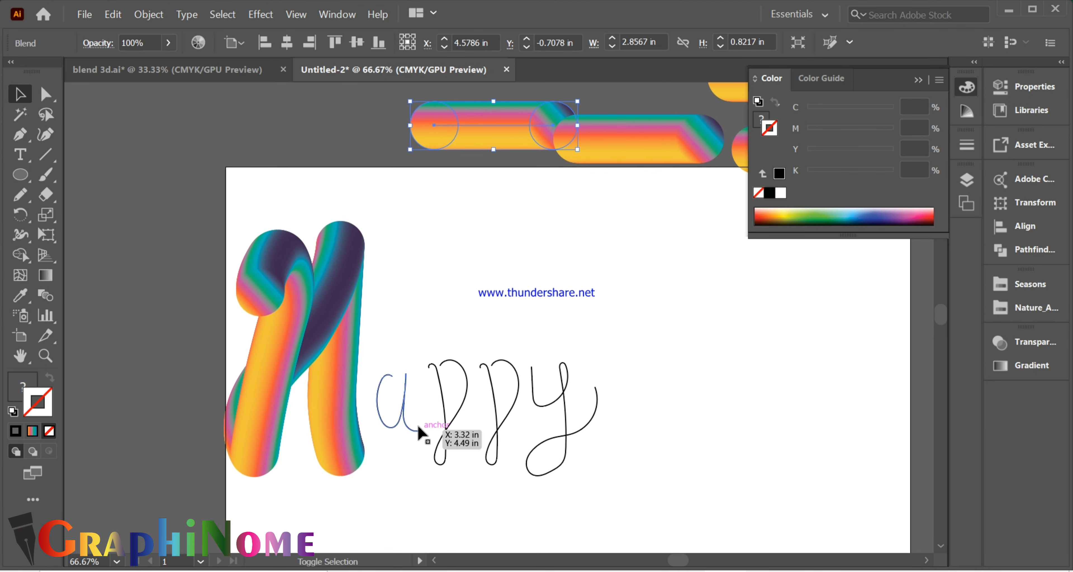
{"action": "left_click", "coordinate": [418, 429], "text": "shift"}
{"action": "left_click", "coordinate": [149, 14]}
{"action": "mouse_move", "coordinate": [333, 476]}
{"action": "left_click", "coordinate": [421, 486]}
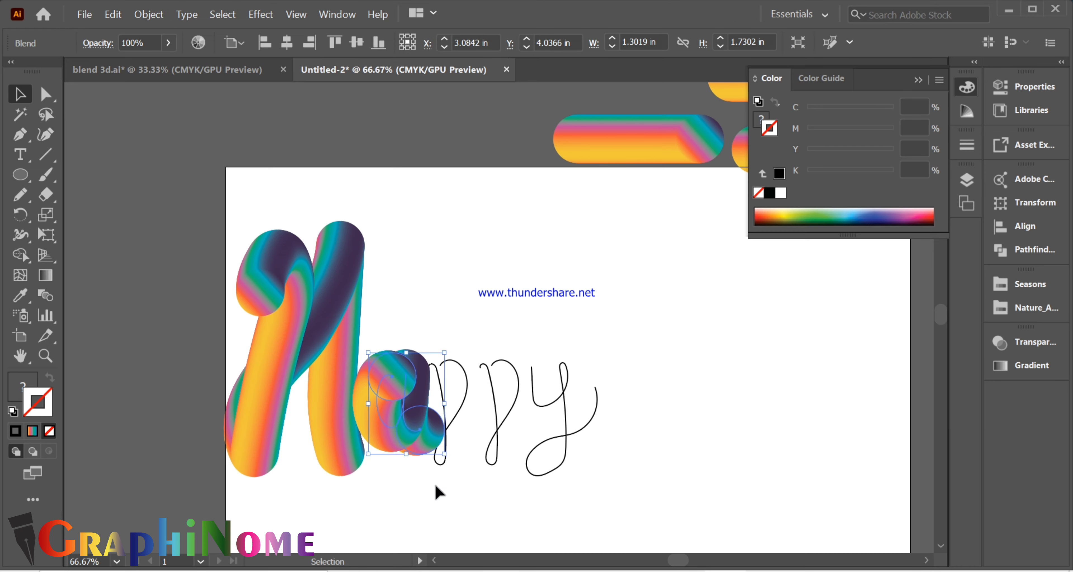
- Replace the spine of another blended bar with the first letter p path
{"action": "left_click", "coordinate": [436, 491]}
{"action": "left_click", "coordinate": [637, 138]}
{"action": "left_click", "coordinate": [452, 425], "text": "shift"}
{"action": "left_click", "coordinate": [148, 14]}
{"action": "left_click", "coordinate": [421, 486]}
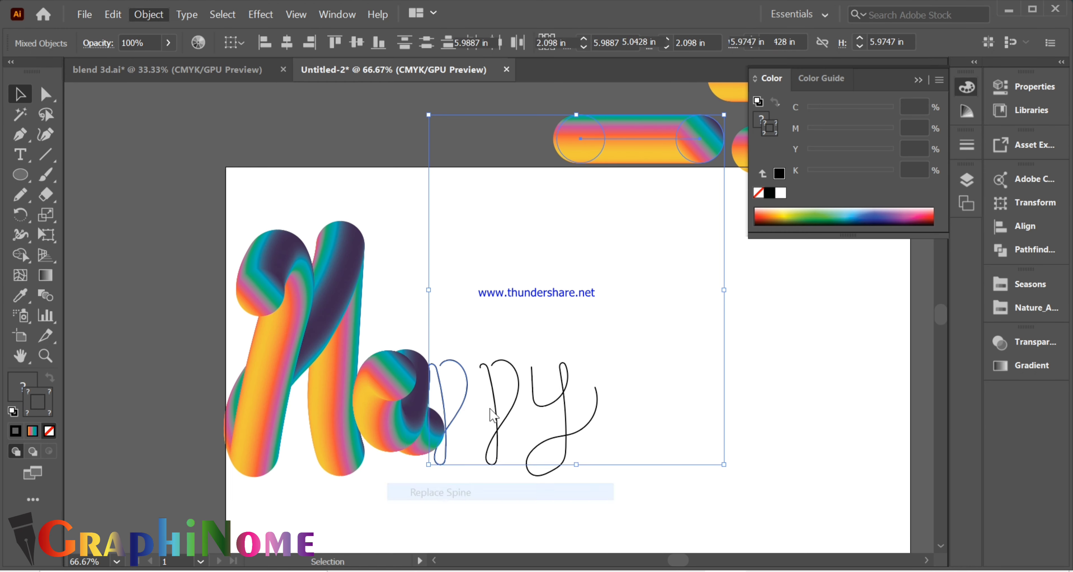
- Replace the spine of the next blended bar with the second letter p path
{"action": "left_click", "coordinate": [583, 139]}
{"action": "left_click", "coordinate": [493, 417], "text": "shift"}
{"action": "left_click", "coordinate": [148, 14]}
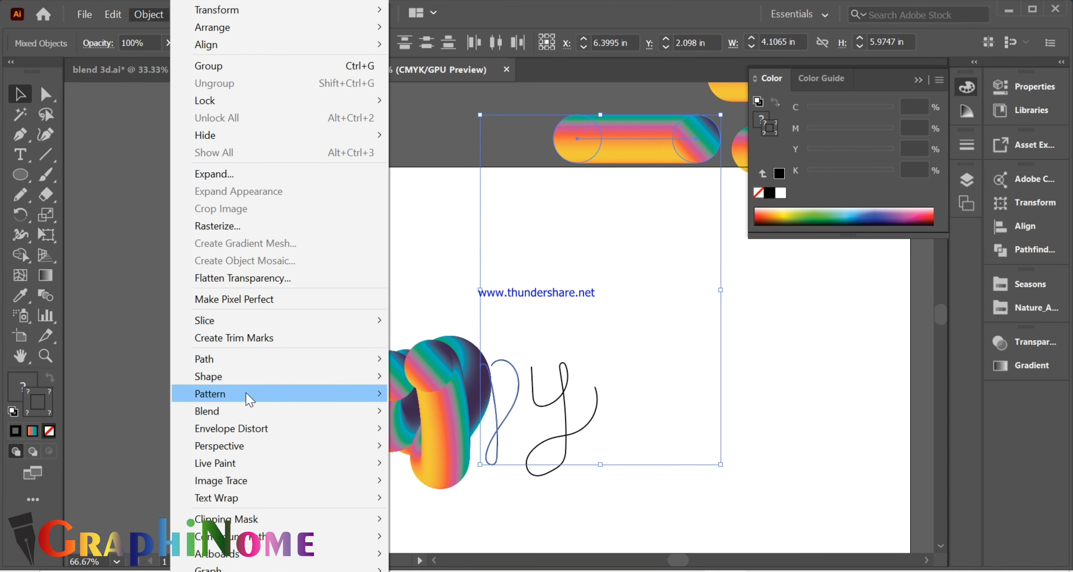
{"action": "mouse_move", "coordinate": [316, 411]}
{"action": "left_click", "coordinate": [461, 492]}
- Replace the spine of a remaining blended bar with the letter y path and deselect it
{"action": "left_click", "coordinate": [519, 296]}
{"action": "left_click_drag", "start_coordinate": [737, 152], "coordinate": [737, 154]}
{"action": "left_click", "coordinate": [565, 417], "text": "shift"}
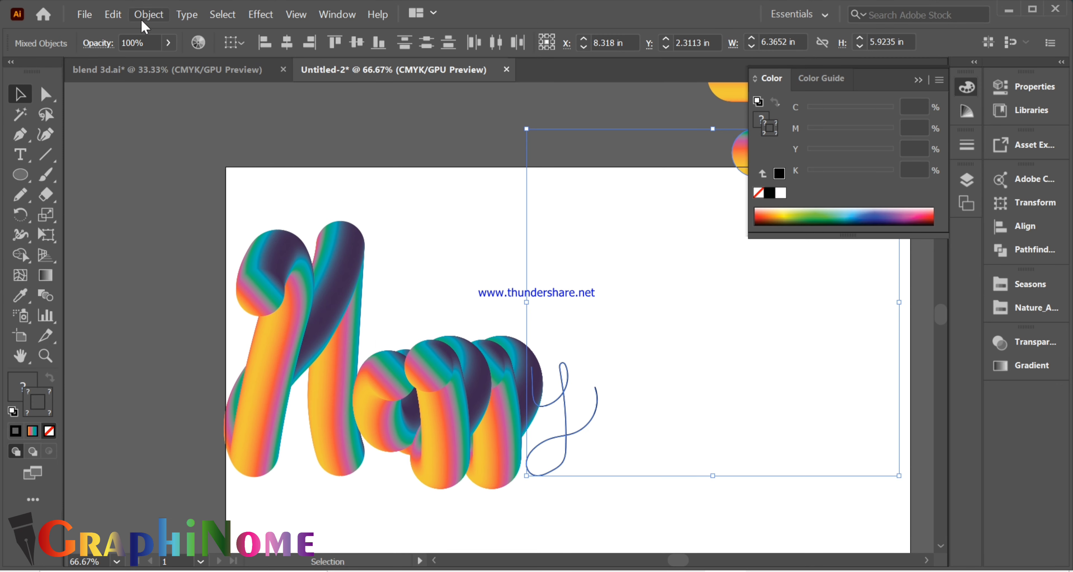
{"action": "left_click", "coordinate": [115, 15]}
{"action": "mouse_move", "coordinate": [149, 15]}
{"action": "mouse_move", "coordinate": [262, 412]}
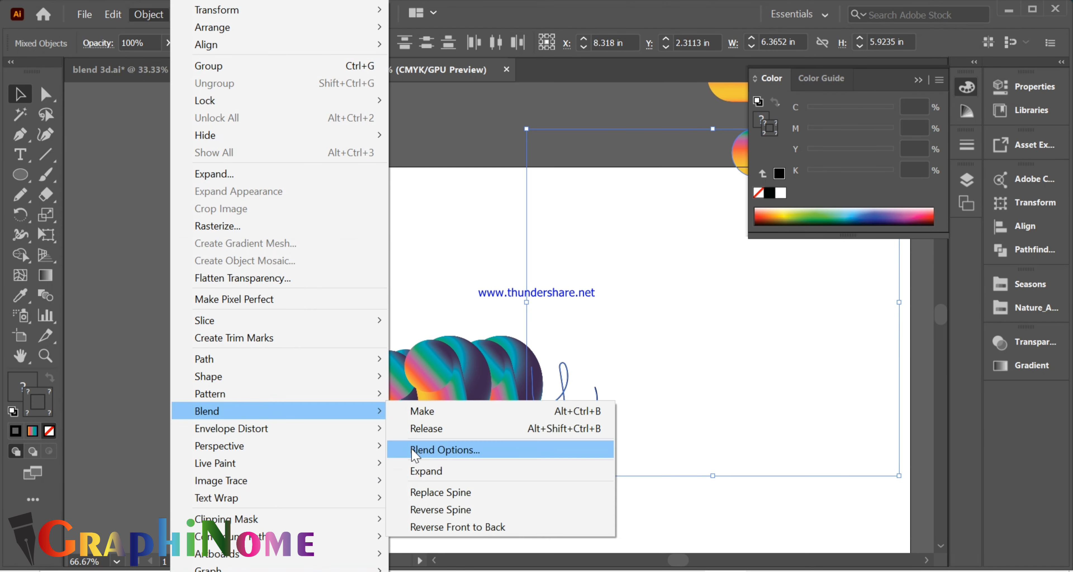
{"action": "left_click", "coordinate": [500, 493]}
{"action": "left_click", "coordinate": [595, 245]}
- Spread the y, both p's and the a apart to the right of the capital H, and deselect
{"action": "scroll", "coordinate": [690, 445], "scroll_direction": "up", "scroll_amount": 1}
{"action": "left_click_drag", "start_coordinate": [489, 423], "coordinate": [729, 433]}
{"action": "left_click_drag", "start_coordinate": [364, 422], "coordinate": [530, 432]}
{"action": "left_click_drag", "start_coordinate": [284, 430], "coordinate": [406, 429]}
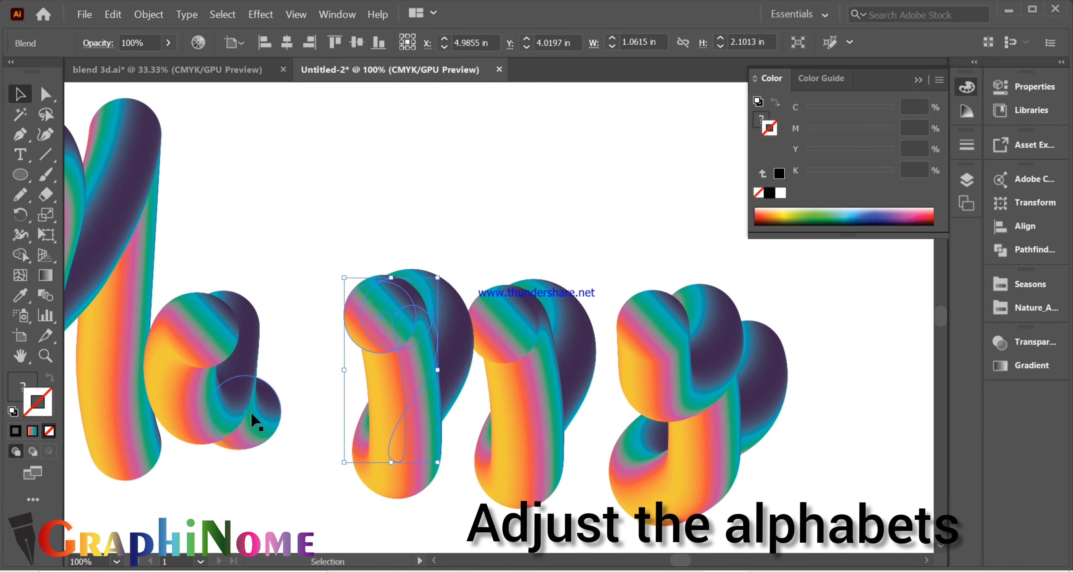
{"action": "left_click_drag", "start_coordinate": [245, 421], "coordinate": [271, 438]}
{"action": "left_click", "coordinate": [333, 342]}
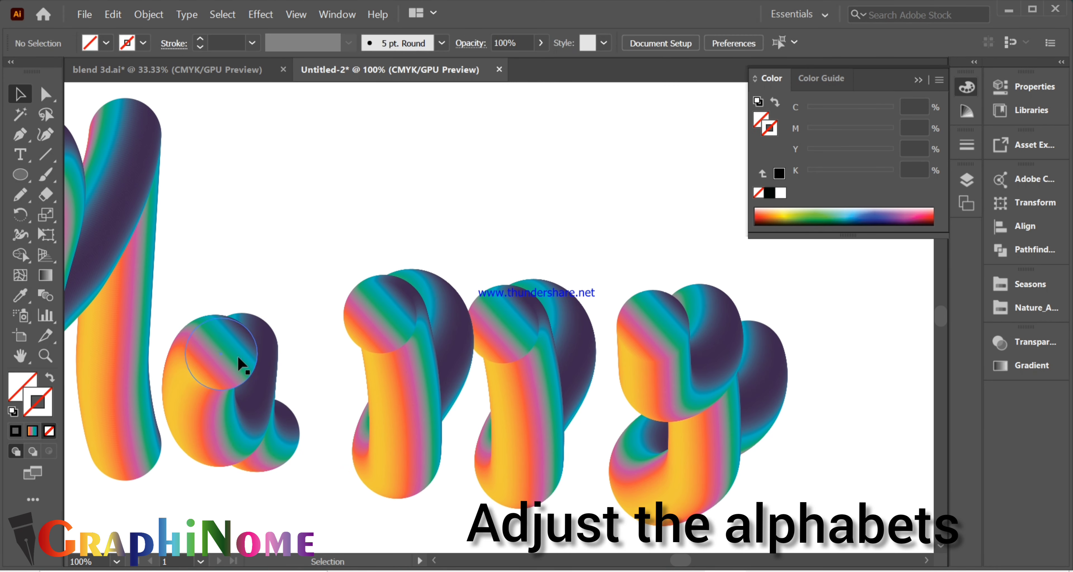
- Isolate the letter a blend, shrink its two end circles slightly to thin the strokes, and exit isolation
{"action": "left_click", "coordinate": [239, 365]}
{"action": "double_click", "coordinate": [240, 365]}
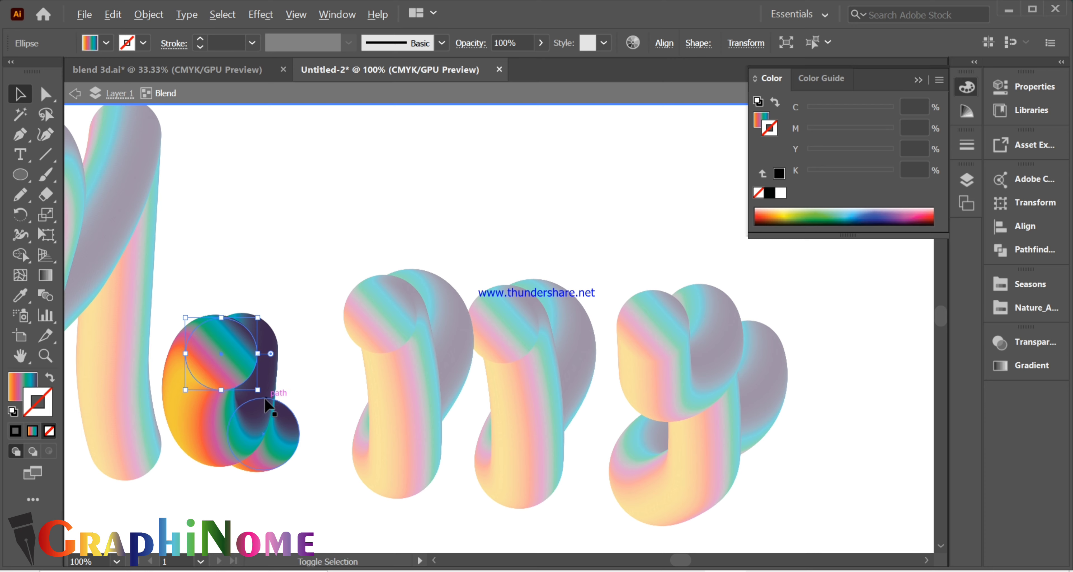
{"action": "mouse_move", "coordinate": [256, 392]}
{"action": "left_mouse_down"}
{"action": "mouse_move", "coordinate": [269, 393]}
{"action": "mouse_move", "coordinate": [252, 383]}
{"action": "left_mouse_up"}
{"action": "left_click", "coordinate": [308, 369]}
{"action": "left_click", "coordinate": [285, 437]}
{"action": "left_click_drag", "start_coordinate": [299, 472], "coordinate": [296, 467]}
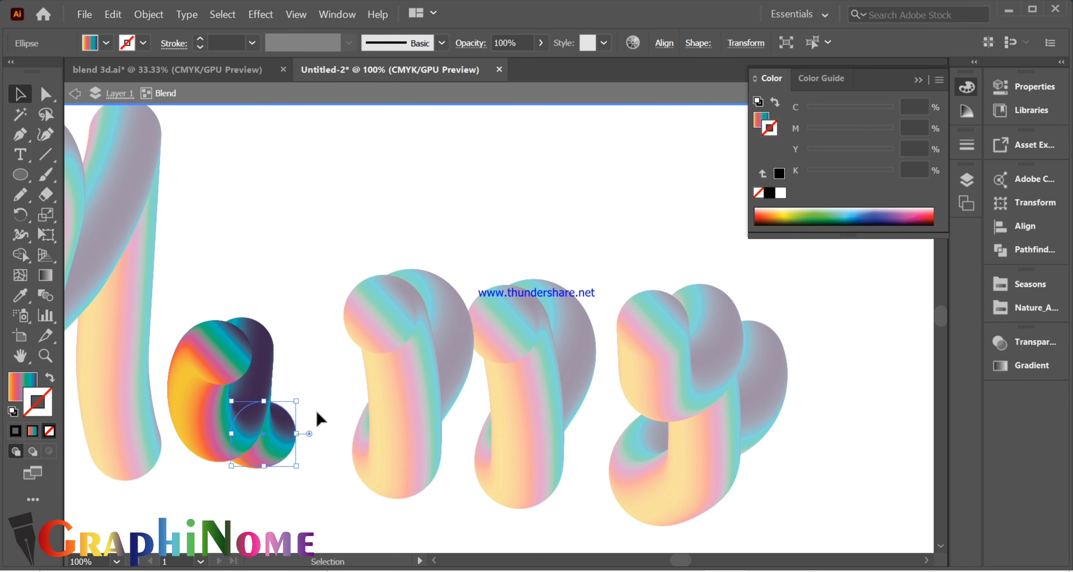
{"action": "double_click", "coordinate": [310, 328]}
- Move the first p closer to the a and shrink its front end circle to about 0.69 in in isolation
{"action": "left_click_drag", "start_coordinate": [402, 378], "coordinate": [363, 376]}
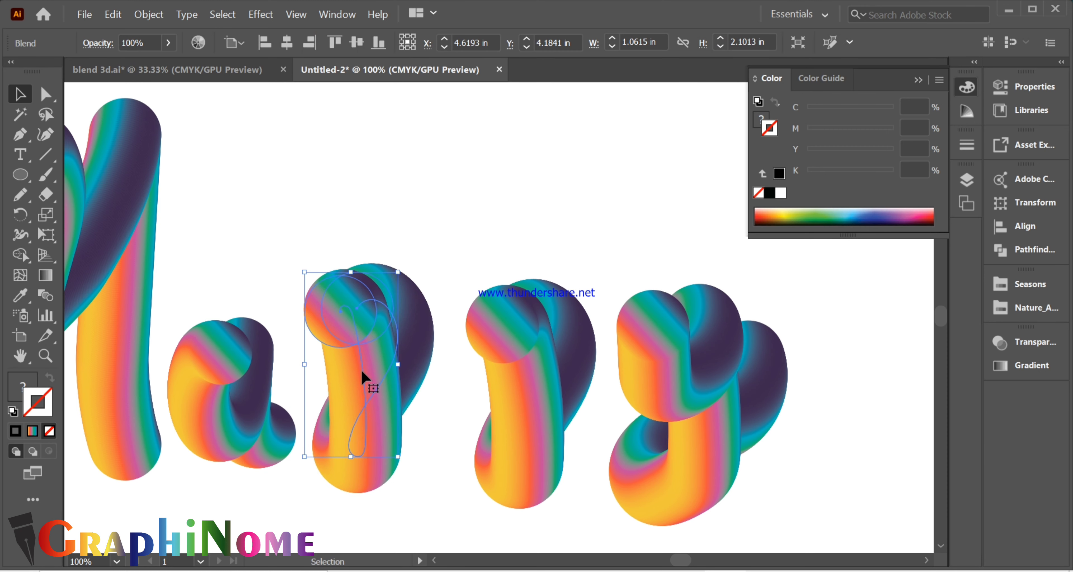
{"action": "double_click", "coordinate": [353, 339]}
{"action": "left_click", "coordinate": [369, 345]}
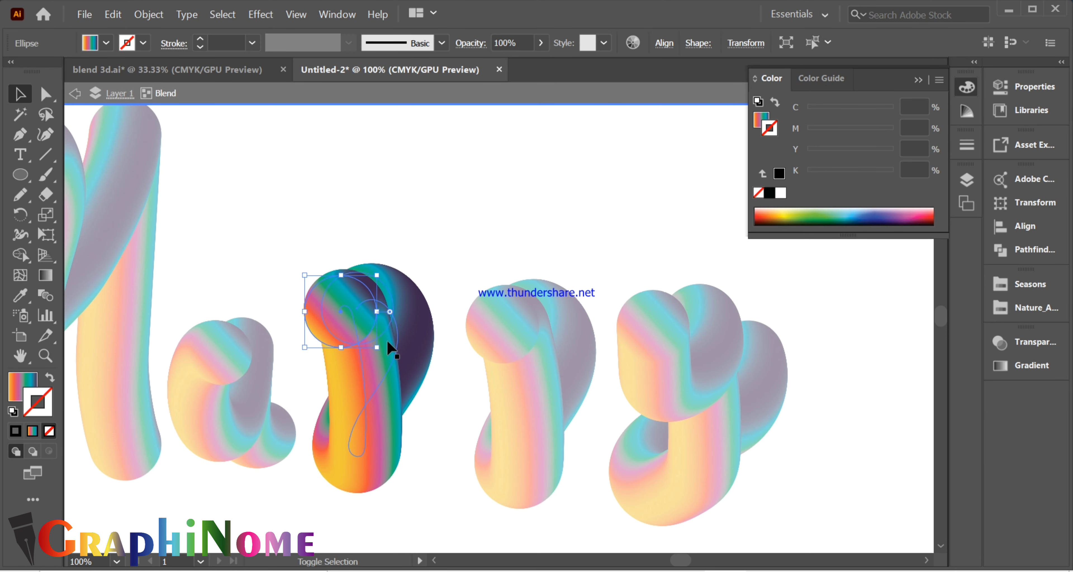
{"action": "mouse_move", "coordinate": [377, 347]}
{"action": "left_mouse_down"}
{"action": "mouse_move", "coordinate": [364, 333]}
{"action": "mouse_move", "coordinate": [383, 352]}
{"action": "left_mouse_up"}
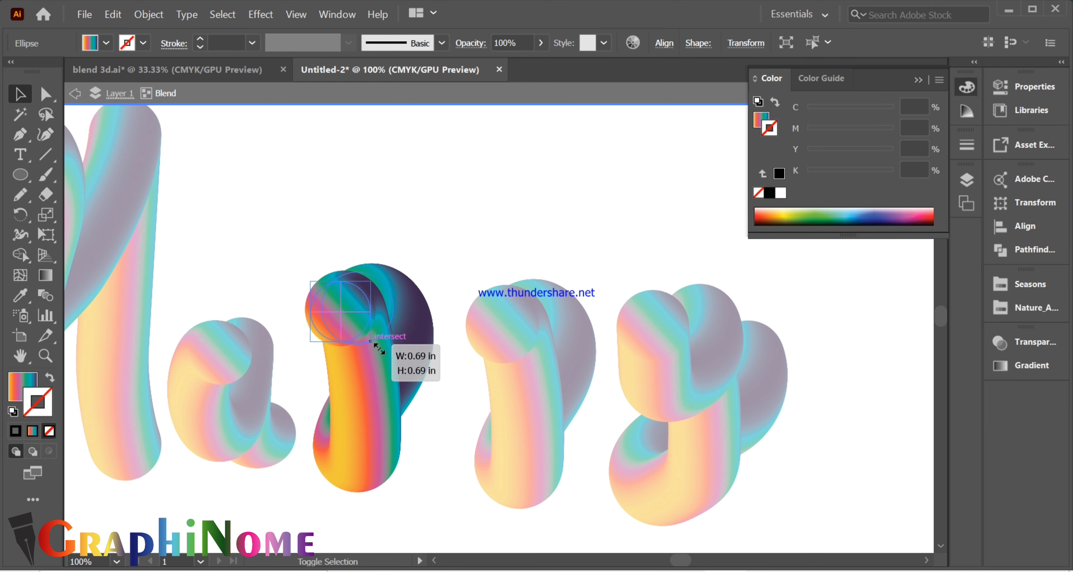
{"action": "left_click", "coordinate": [376, 448]}
{"action": "key", "text": "ctrl+shift+a"}
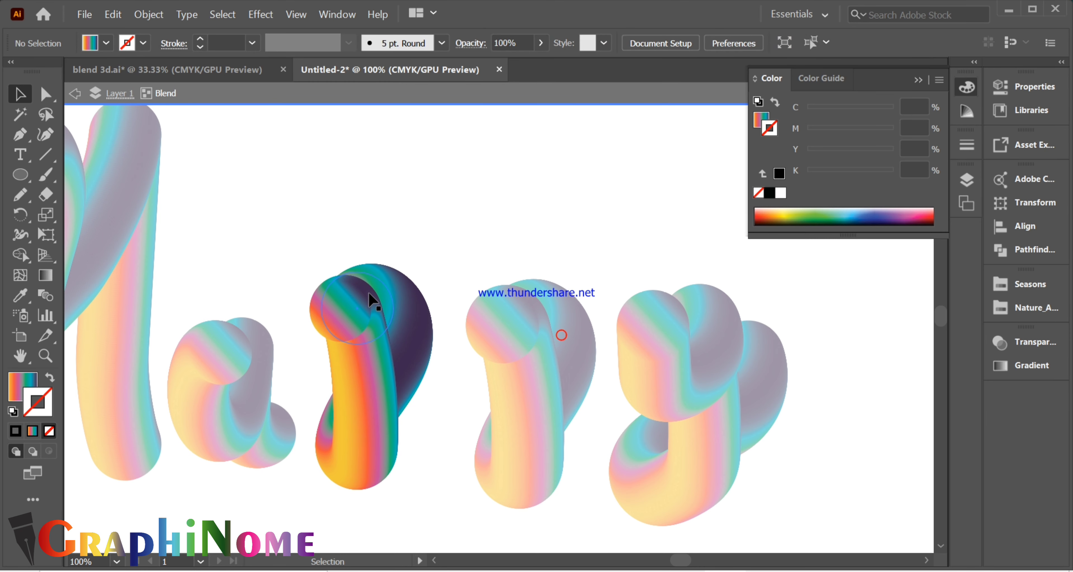
- Shrink the first p's other end circle by a similar amount and exit isolation
{"action": "left_click", "coordinate": [371, 300]}
{"action": "left_click_drag", "start_coordinate": [393, 345], "coordinate": [387, 338]}
{"action": "left_click", "coordinate": [383, 252]}
- Directly reshape the first p's spine by pulling the right side of its bowl outward, and deselect
{"action": "left_click", "coordinate": [420, 352]}
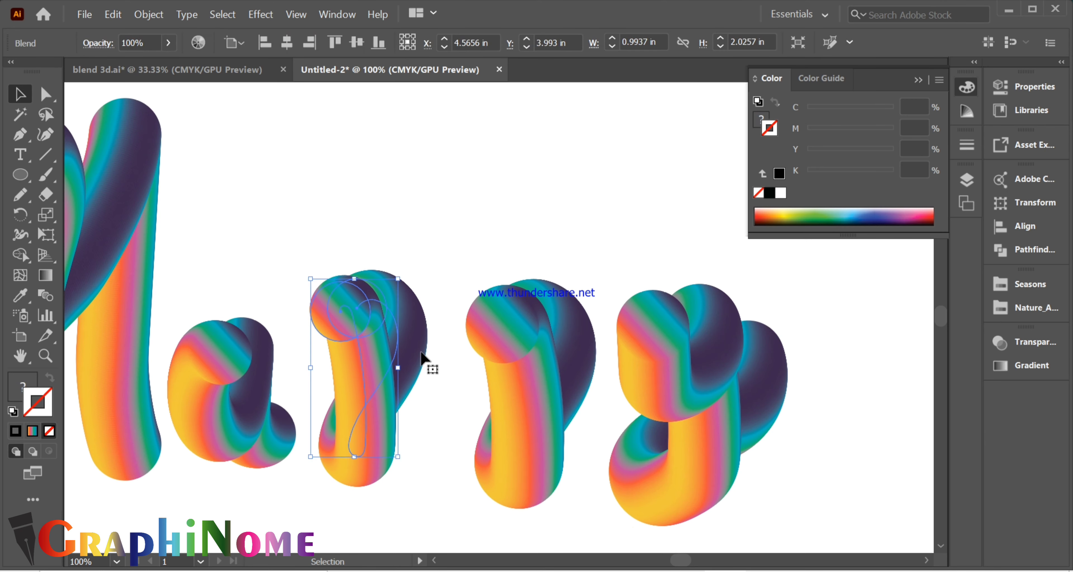
{"action": "key", "text": "a"}
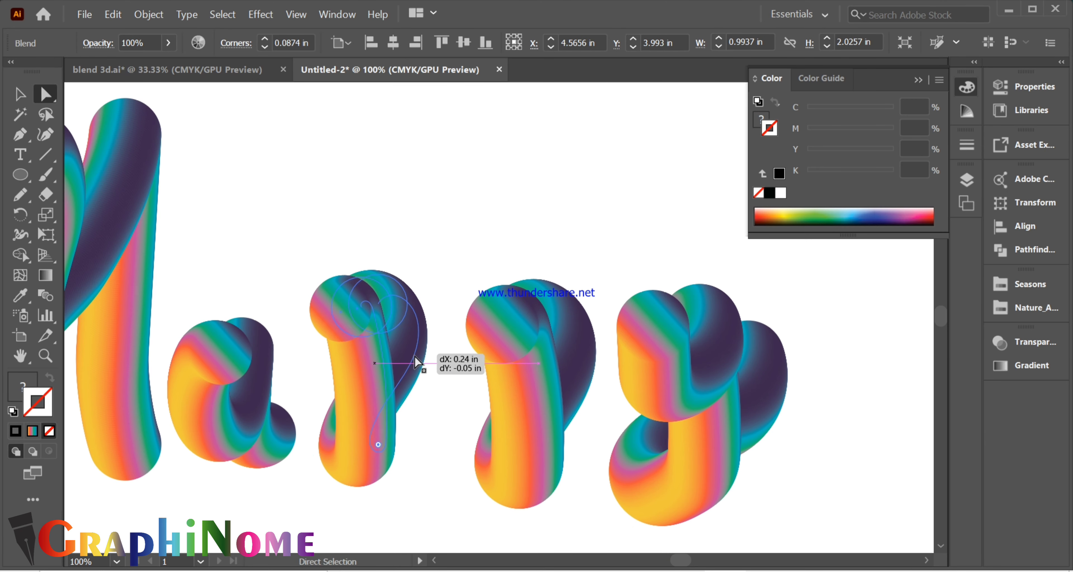
{"action": "left_click", "coordinate": [394, 362]}
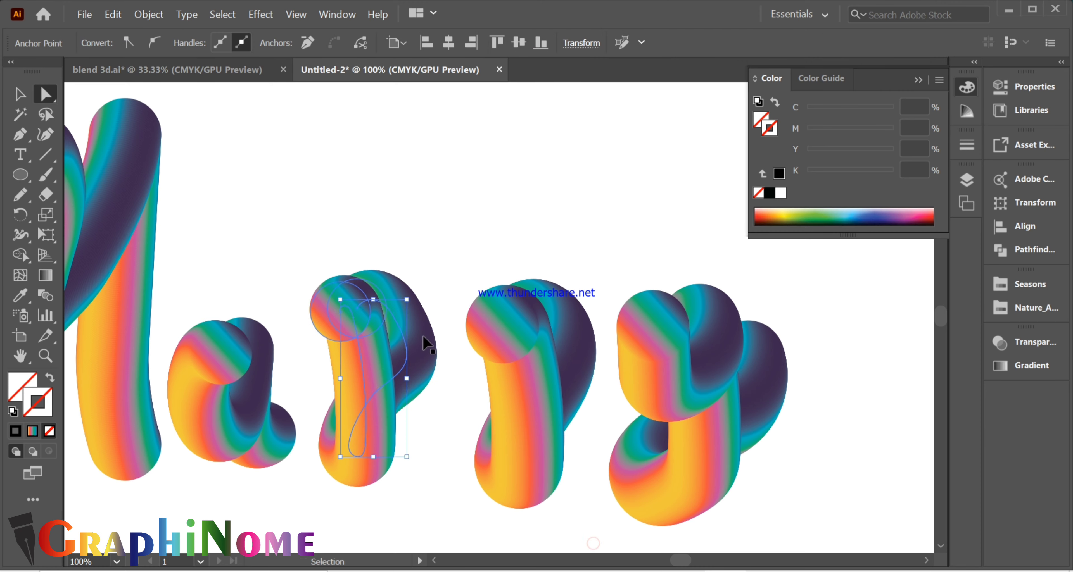
{"action": "left_click_drag", "start_coordinate": [401, 344], "coordinate": [404, 325]}
{"action": "left_click", "coordinate": [404, 265]}
- Move the second p closer to the first p and undo its deletion
{"action": "scroll", "coordinate": [404, 262], "scroll_direction": "down", "scroll_amount": 1}
{"action": "scroll", "coordinate": [431, 242], "scroll_direction": "up", "scroll_amount": 2}
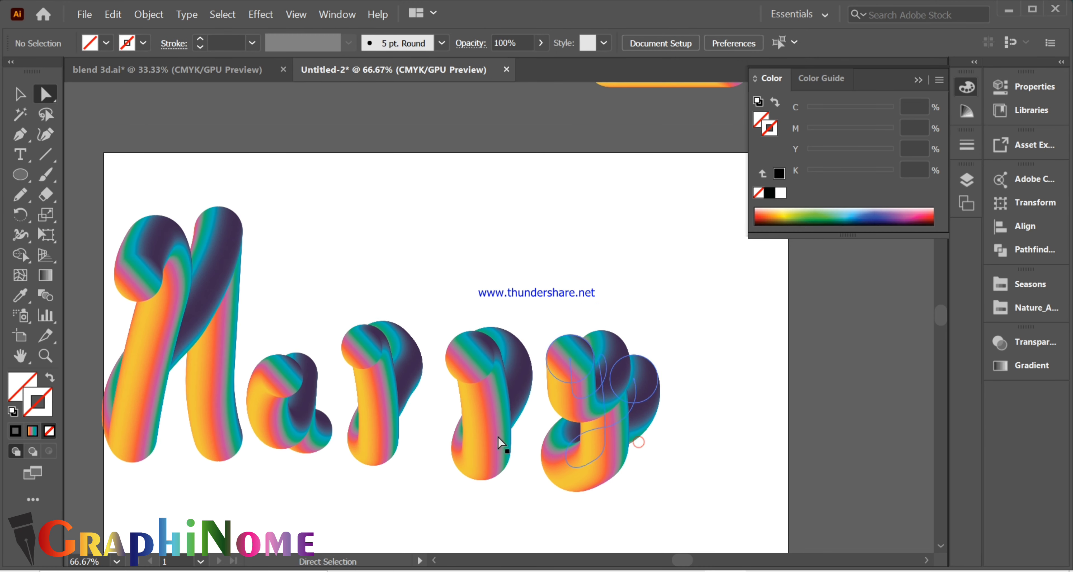
{"action": "left_click_drag", "start_coordinate": [494, 442], "coordinate": [481, 431]}
{"action": "key", "text": "Delete"}
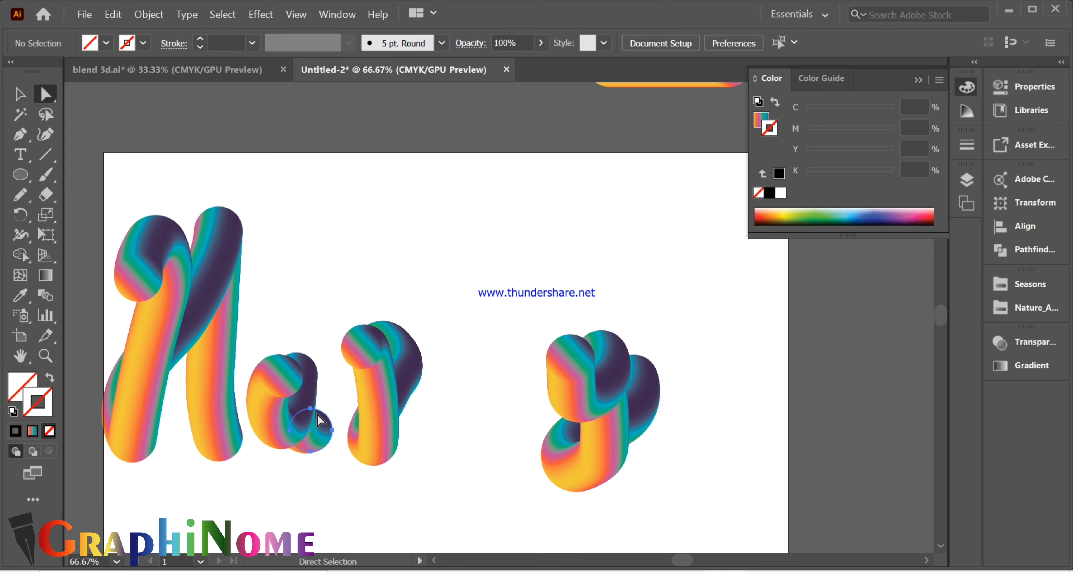
{"action": "key", "text": "ctrl+z"}
- Adjust the spine anchors and handles at the top of the first p's bowl to give it a rounder curve
{"action": "left_click", "coordinate": [364, 426]}
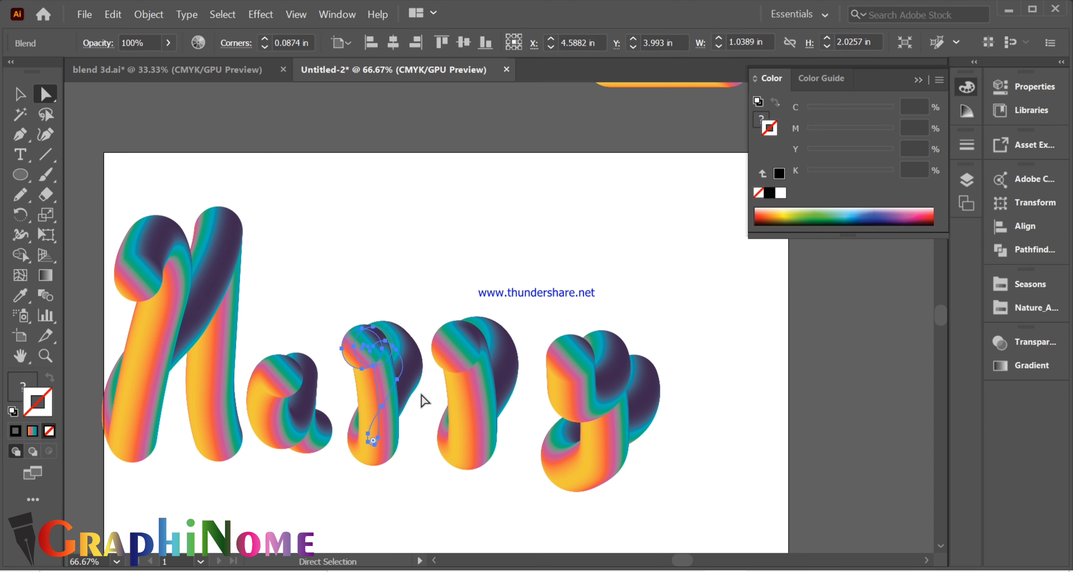
{"action": "scroll", "coordinate": [424, 401], "scroll_direction": "up", "scroll_amount": 2}
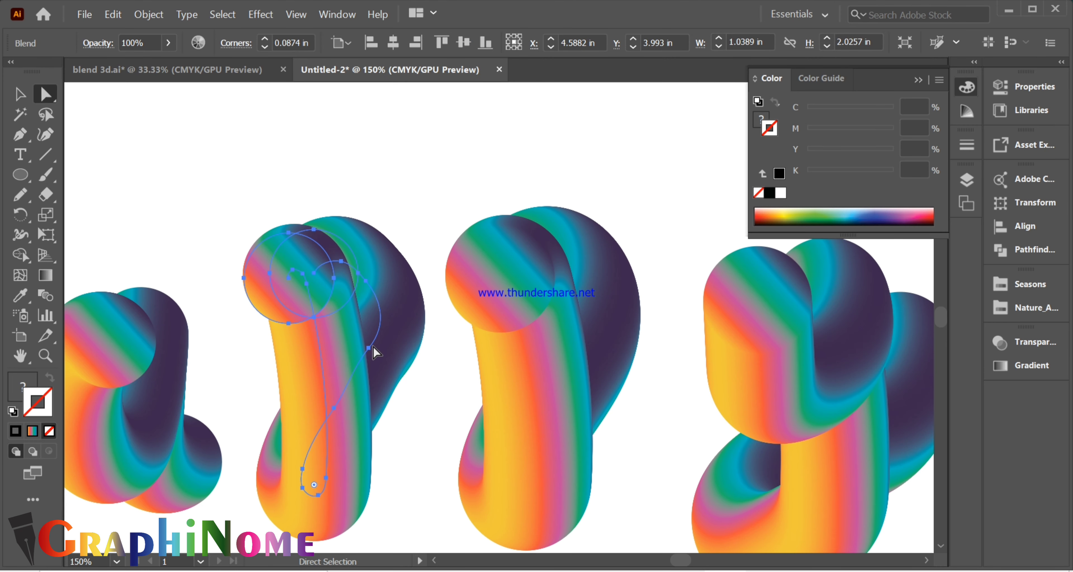
{"action": "left_click", "coordinate": [317, 272]}
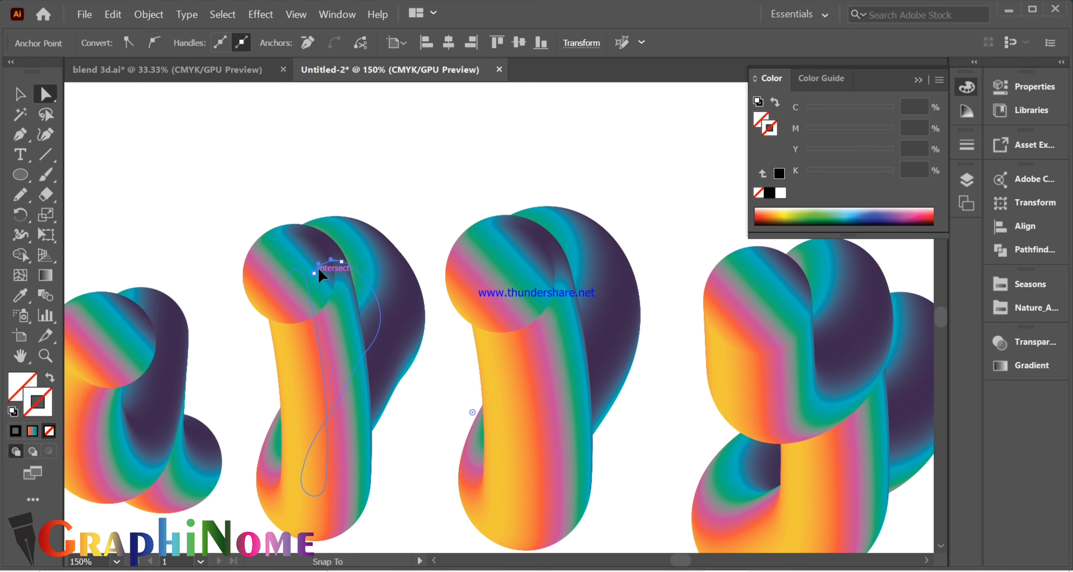
{"action": "left_click", "coordinate": [321, 274]}
{"action": "scroll", "coordinate": [327, 270], "scroll_direction": "up", "scroll_amount": 2}
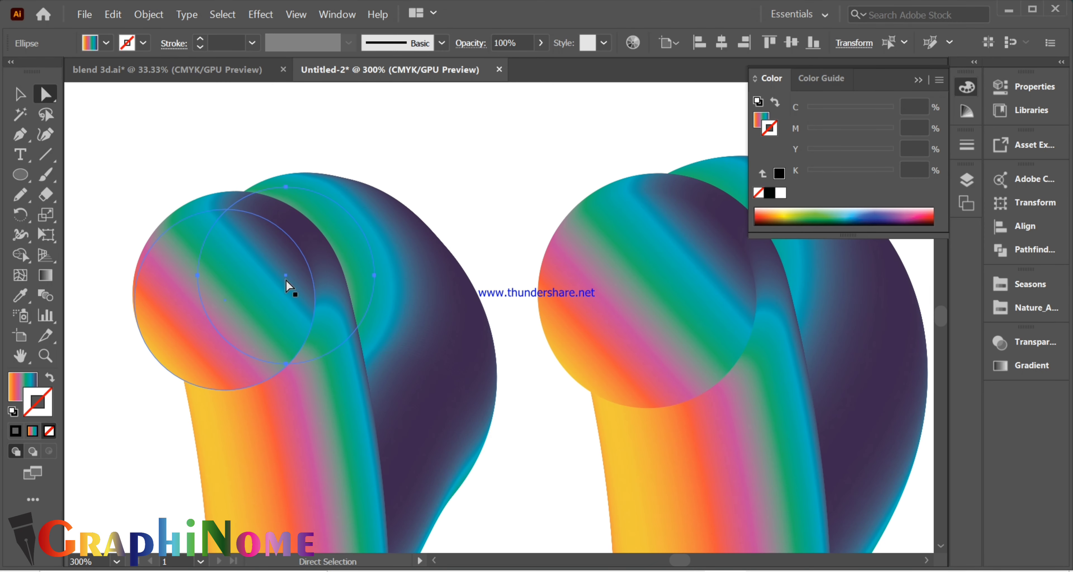
{"action": "left_click", "coordinate": [340, 273]}
{"action": "left_click_drag", "start_coordinate": [331, 264], "coordinate": [340, 255]}
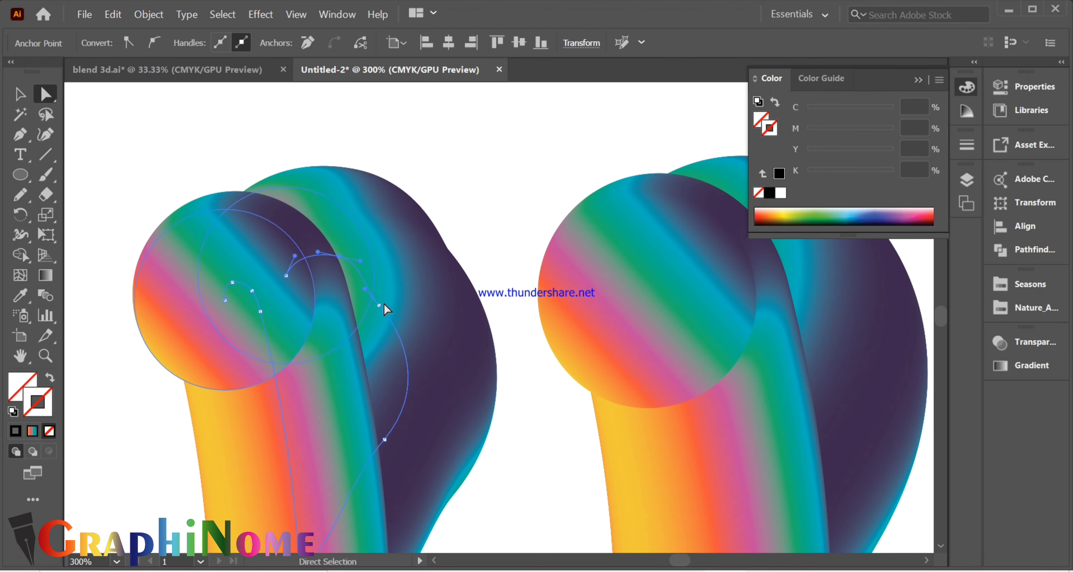
{"action": "left_click_drag", "start_coordinate": [378, 305], "coordinate": [385, 299]}
{"action": "scroll", "coordinate": [428, 237], "scroll_direction": "down", "scroll_amount": 2}
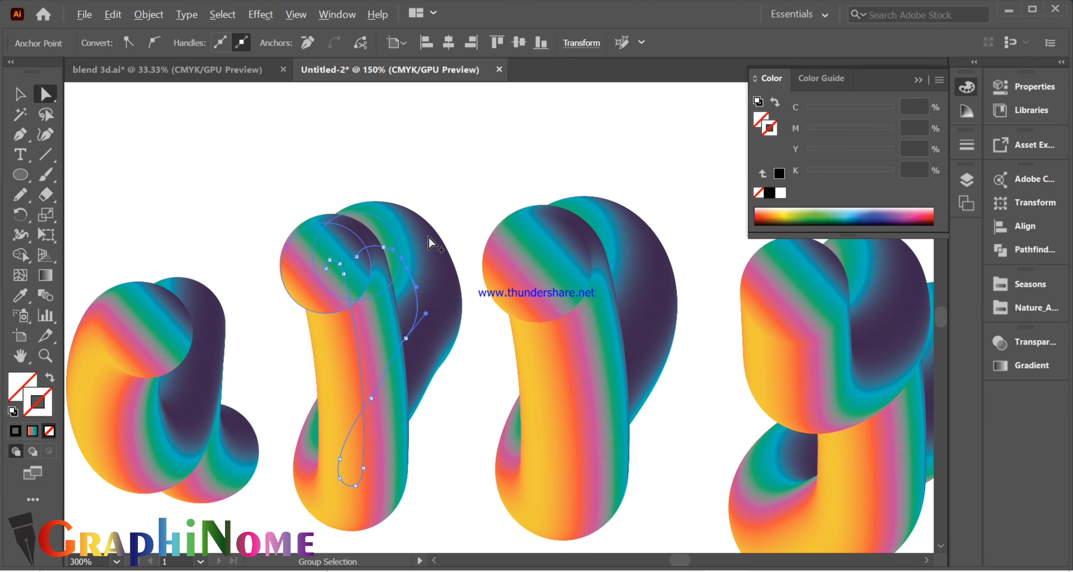
{"action": "left_click", "coordinate": [448, 380]}
- Try dragging the upper end of the first p's blend up and to the right, and undo the change
{"action": "left_click", "coordinate": [335, 263]}
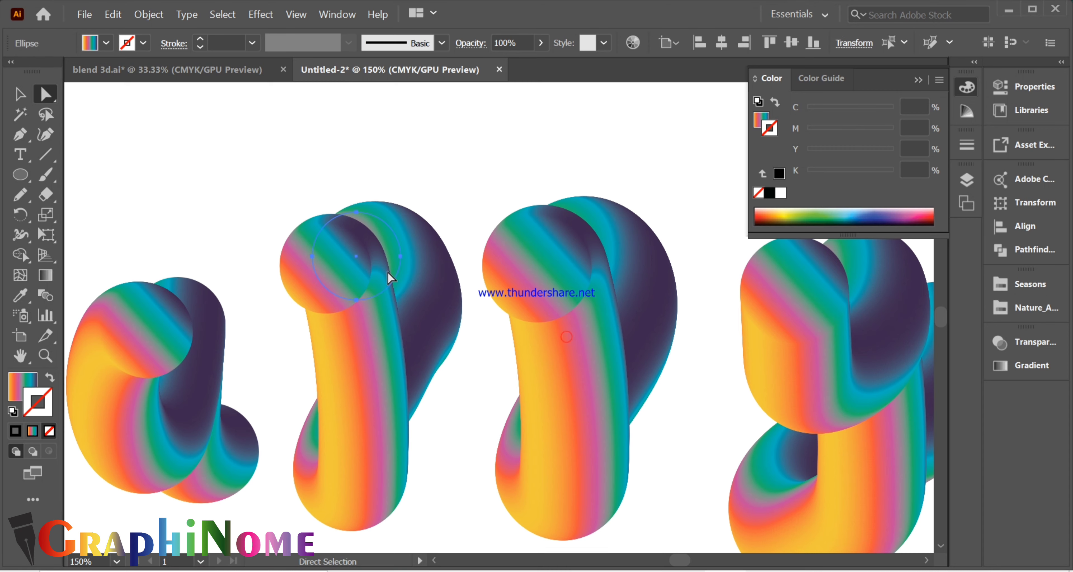
{"action": "left_click_drag", "start_coordinate": [387, 271], "coordinate": [406, 228]}
{"action": "key", "text": "ctrl+z"}
- Delete the second p
{"action": "scroll", "coordinate": [478, 400], "scroll_direction": "down", "scroll_amount": 2}
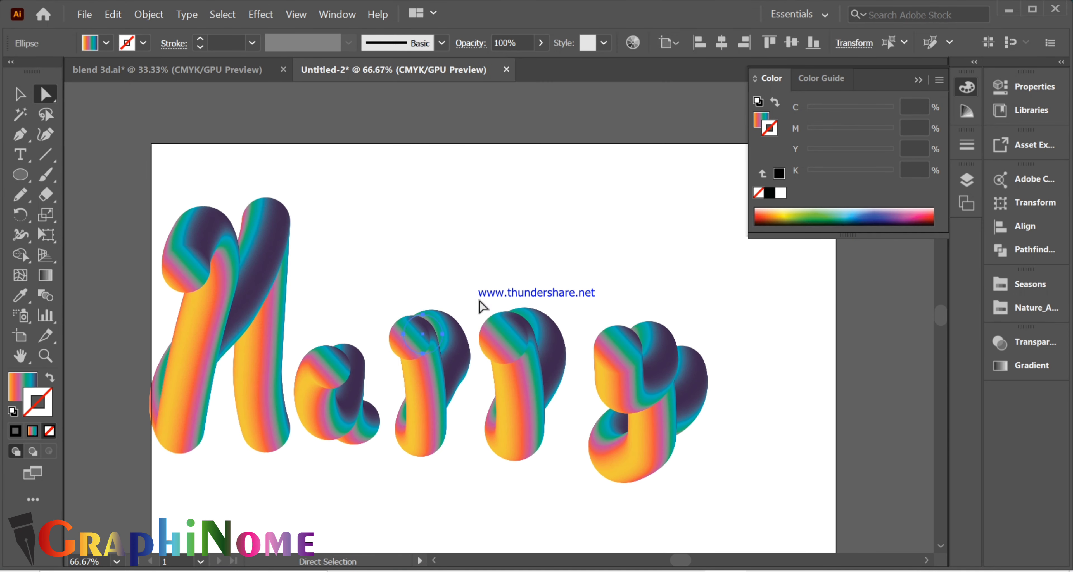
{"action": "left_click", "coordinate": [482, 307]}
{"action": "left_click", "coordinate": [514, 431]}
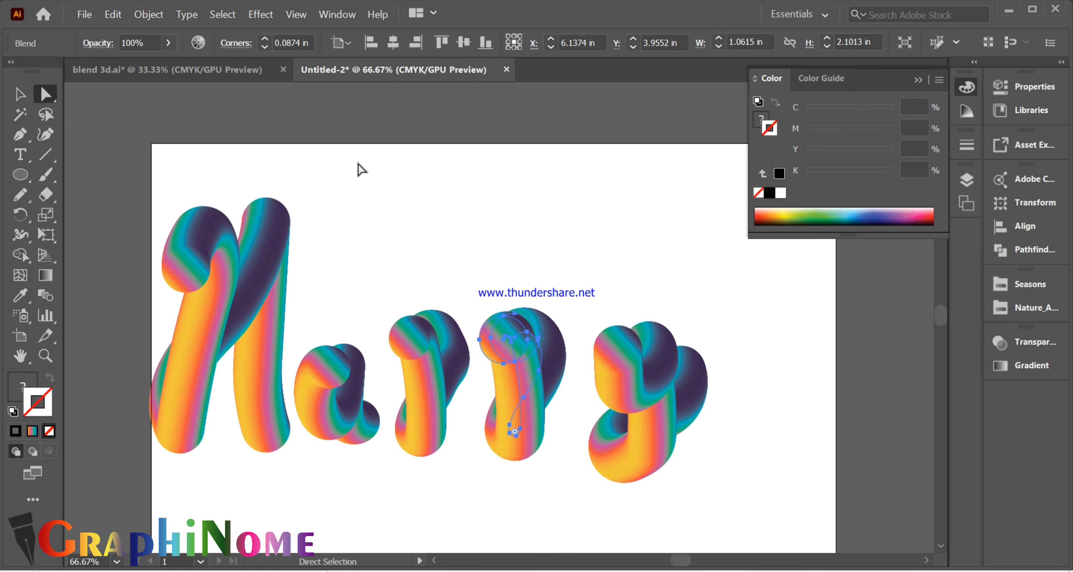
{"action": "key", "text": "Delete"}
- Refine the upper-right spine anchor of the first p's bowl to smooth its outer edge, and deselect
{"action": "scroll", "coordinate": [472, 377], "scroll_direction": "up", "scroll_amount": 4}
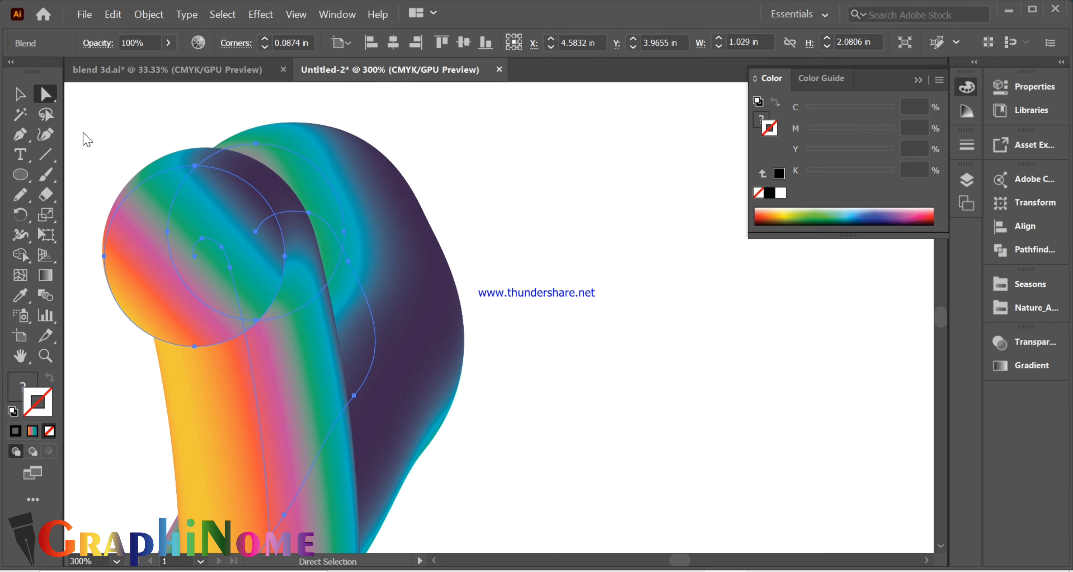
{"action": "left_click", "coordinate": [348, 262]}
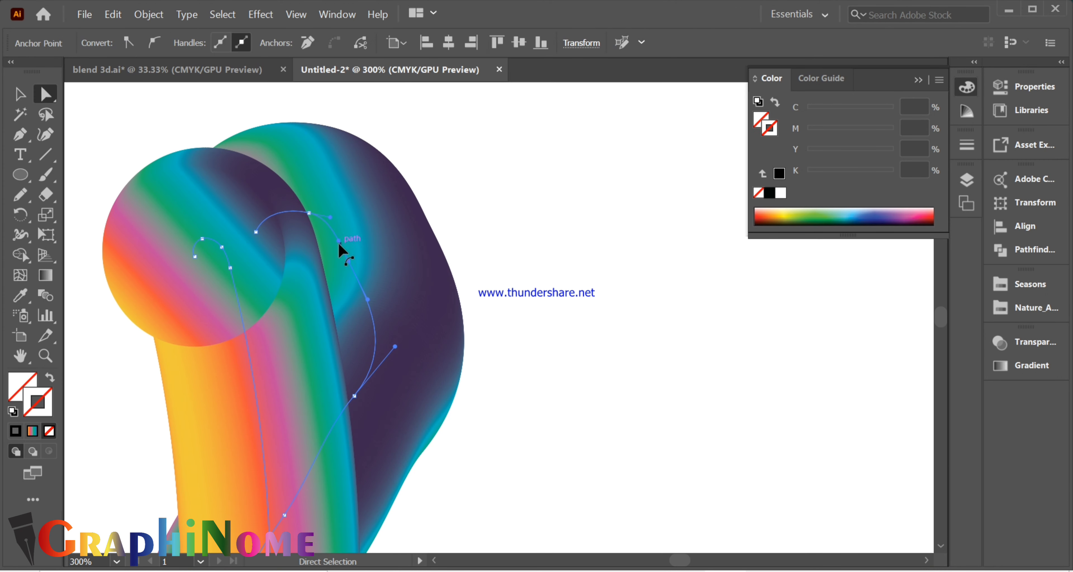
{"action": "mouse_move", "coordinate": [349, 261]}
{"action": "left_mouse_down"}
{"action": "mouse_move", "coordinate": [358, 254]}
{"action": "mouse_move", "coordinate": [351, 230]}
{"action": "mouse_move", "coordinate": [356, 256]}
{"action": "left_mouse_up"}
{"action": "left_click", "coordinate": [368, 290]}
{"action": "left_click", "coordinate": [357, 256]}
{"action": "key", "text": "ctrl+z"}
{"action": "left_click", "coordinate": [367, 278]}
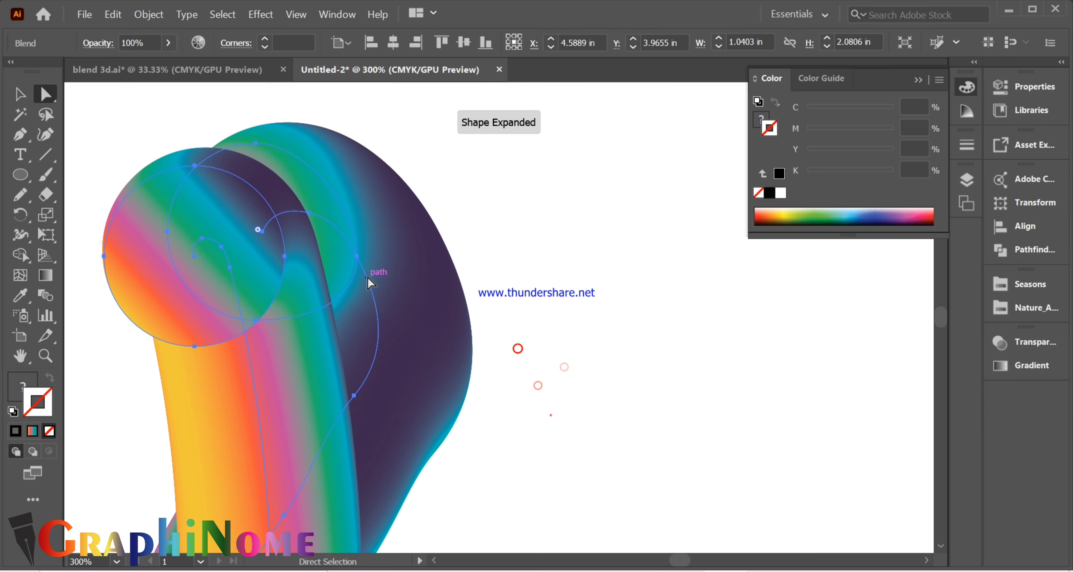
{"action": "scroll", "coordinate": [431, 261], "scroll_direction": "down", "scroll_amount": 2}
{"action": "left_click", "coordinate": [540, 265]}
- Duplicate the reshaped p to its right as the second p, and move the y closer to it
{"action": "scroll", "coordinate": [504, 386], "scroll_direction": "down", "scroll_amount": 2}
{"action": "left_click_drag", "start_coordinate": [449, 391], "coordinate": [531, 393]}
{"action": "key", "text": "ctrl+z"}
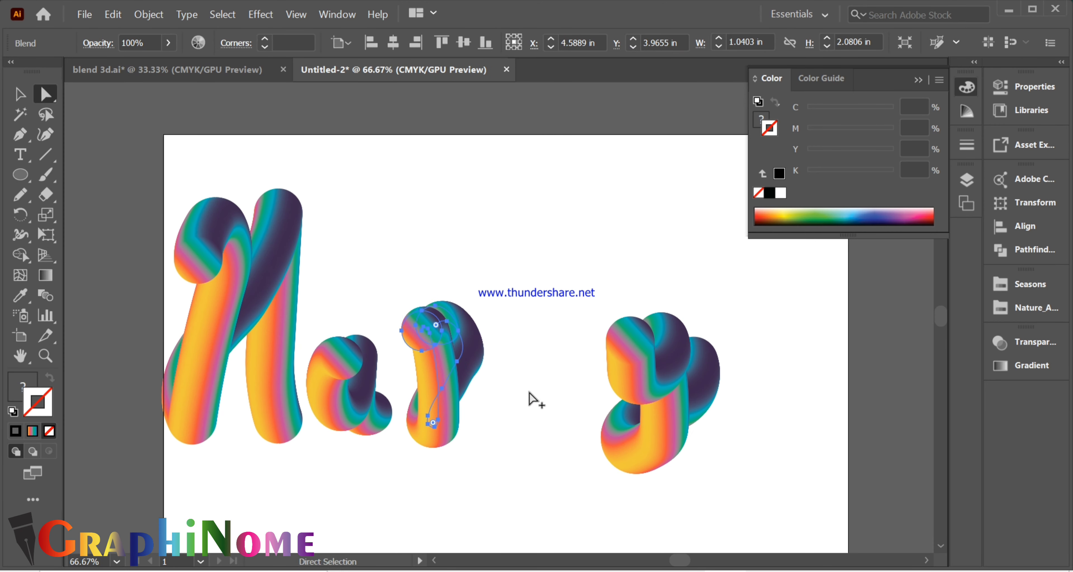
{"action": "left_click_drag", "start_coordinate": [449, 375], "coordinate": [531, 374]}
{"action": "left_click", "coordinate": [479, 281]}
{"action": "left_click_drag", "start_coordinate": [530, 377], "coordinate": [534, 383]}
{"action": "left_click_drag", "start_coordinate": [533, 383], "coordinate": [528, 376]}
{"action": "left_click_drag", "start_coordinate": [686, 402], "coordinate": [650, 396]}
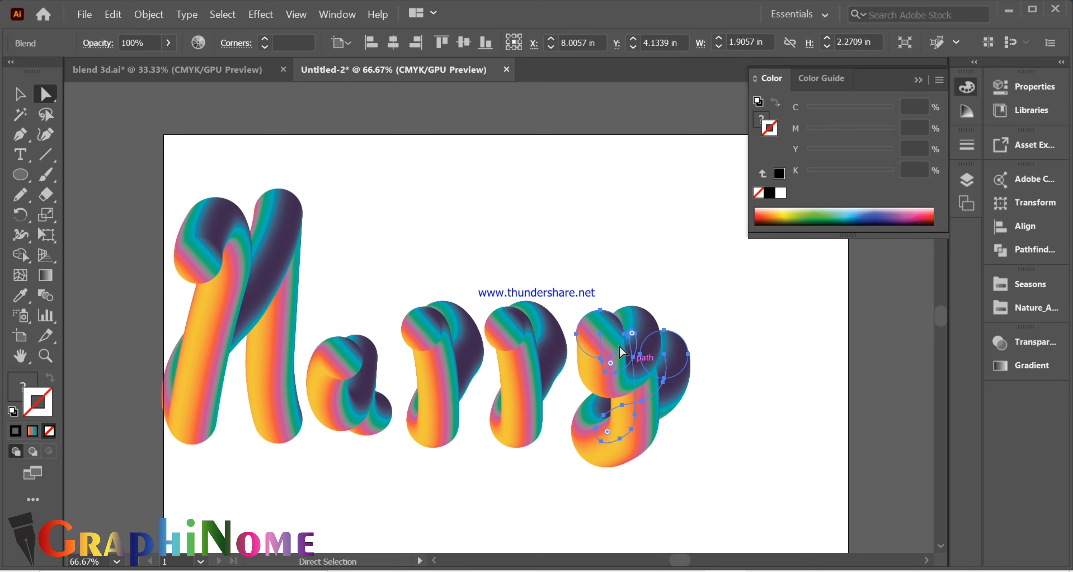
- Isolate the letter y blend, shrink its two end circles to thin the strokes, and exit isolation
{"action": "left_click", "coordinate": [21, 94]}
{"action": "scroll", "coordinate": [618, 369], "scroll_direction": "up", "scroll_amount": 2}
{"action": "double_click", "coordinate": [601, 304]}
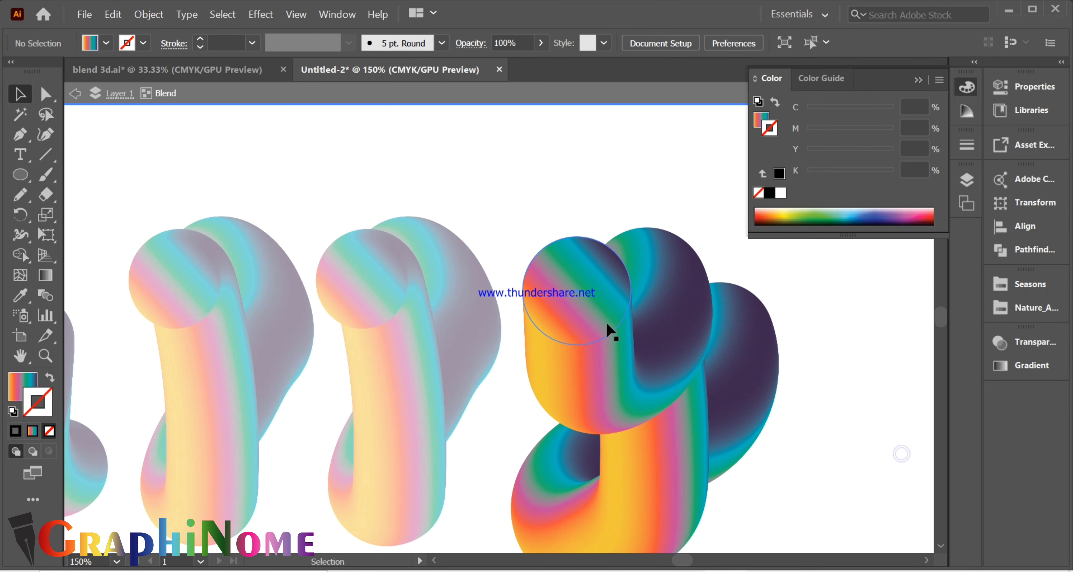
{"action": "left_click", "coordinate": [608, 326]}
{"action": "left_click_drag", "start_coordinate": [631, 345], "coordinate": [618, 331]}
{"action": "left_click", "coordinate": [721, 346]}
{"action": "left_click_drag", "start_coordinate": [773, 391], "coordinate": [762, 379]}
{"action": "left_click", "coordinate": [806, 347]}
{"action": "double_click", "coordinate": [808, 354]}
{"action": "scroll", "coordinate": [590, 331], "scroll_direction": "down", "scroll_amount": 2}
- Move the y's upper-left spine end outward and adjust the anchor below it to smooth the left arm
{"action": "left_click", "coordinate": [595, 326]}
{"action": "scroll", "coordinate": [596, 327], "scroll_direction": "up", "scroll_amount": 3}
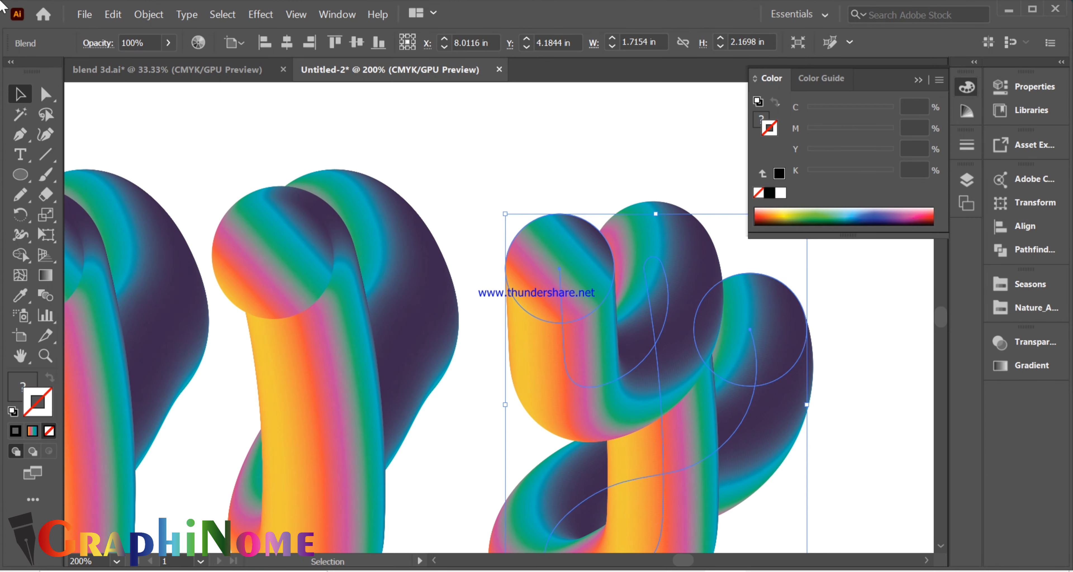
{"action": "left_click", "coordinate": [45, 94]}
{"action": "left_click_drag", "start_coordinate": [560, 270], "coordinate": [551, 265]}
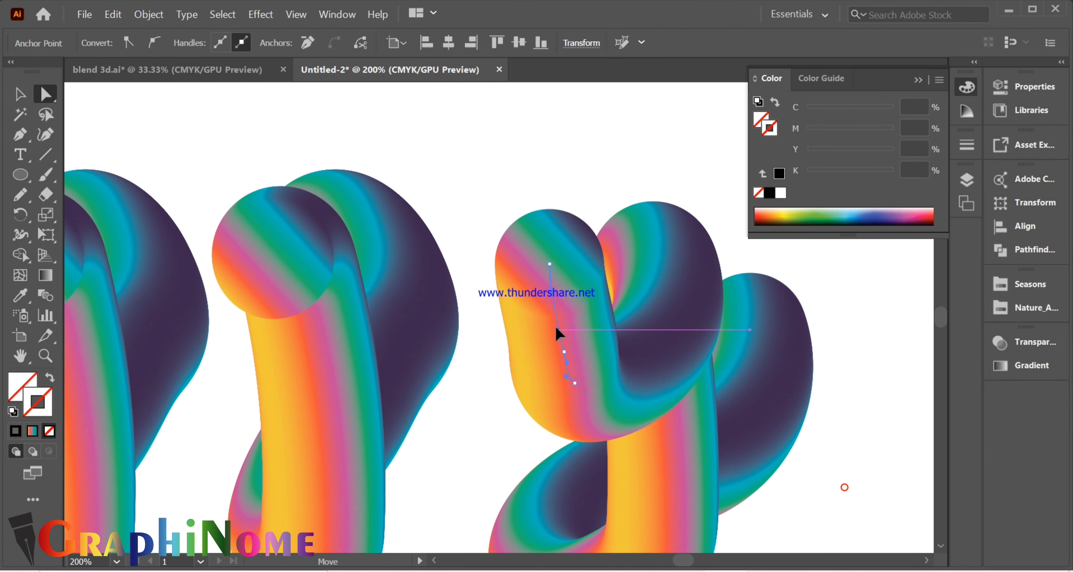
{"action": "left_click_drag", "start_coordinate": [565, 357], "coordinate": [560, 361]}
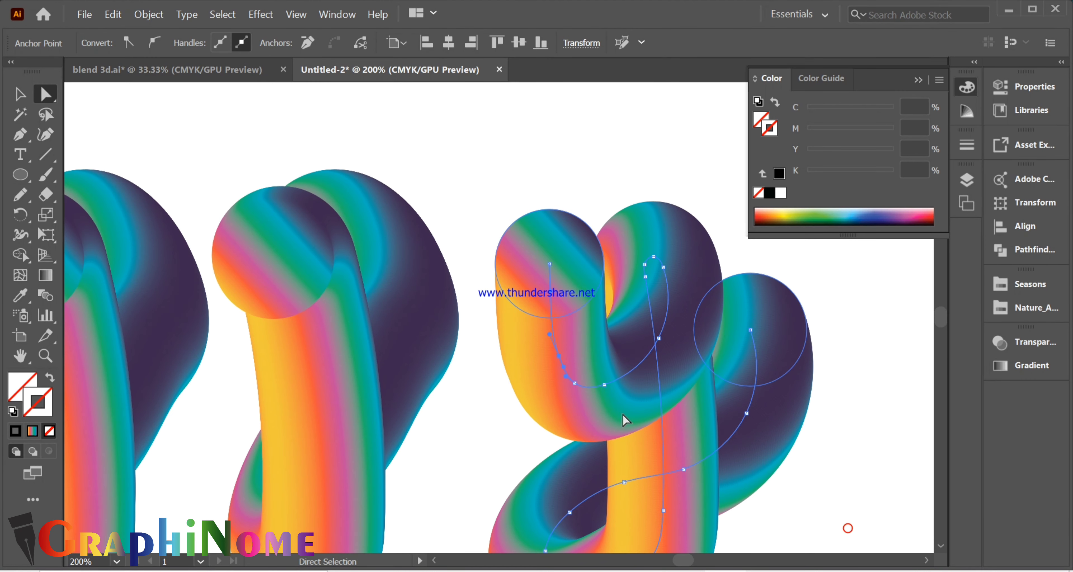
- Deepen the bottom curve of the y's cup by reshaping its lower spine anchors, and deselect
{"action": "left_click_drag", "start_coordinate": [606, 390], "coordinate": [633, 409]}
{"action": "left_click", "coordinate": [576, 383]}
{"action": "left_click", "coordinate": [634, 281]}
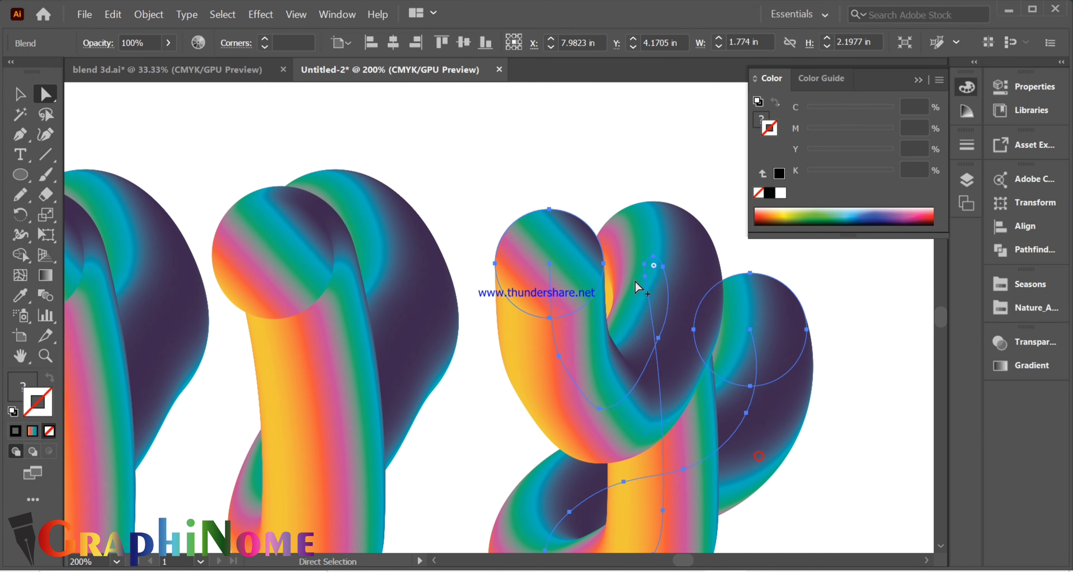
{"action": "left_click", "coordinate": [395, 161]}
{"action": "scroll", "coordinate": [395, 162], "scroll_direction": "down", "scroll_amount": 1}
{"action": "left_click", "coordinate": [668, 320]}
{"action": "scroll", "coordinate": [772, 407], "scroll_direction": "down", "scroll_amount": 2}
{"action": "left_click", "coordinate": [711, 470]}
{"action": "scroll", "coordinate": [311, 359], "scroll_direction": "down", "scroll_amount": 1}
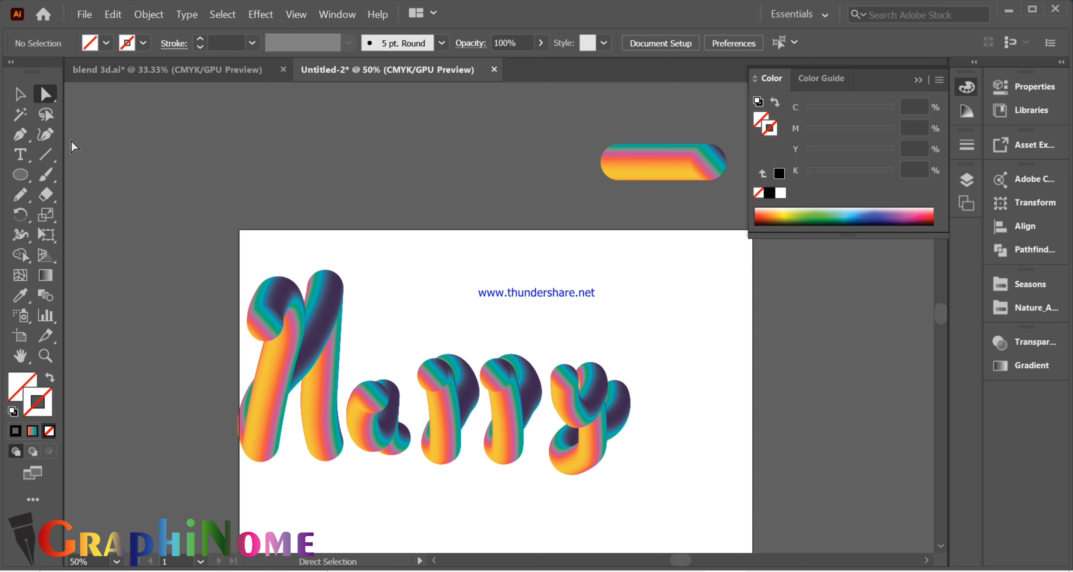
- Move the capital H slightly right and down on the artboard
{"action": "key", "text": "v"}
{"action": "left_click", "coordinate": [270, 403]}
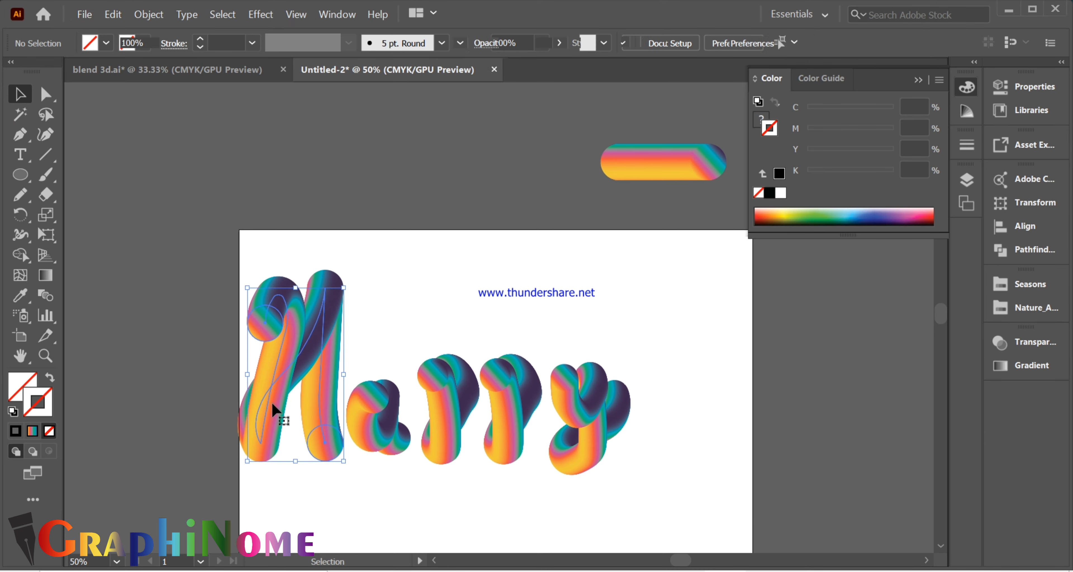
{"action": "left_click_drag", "start_coordinate": [282, 357], "coordinate": [290, 364]}
{"action": "scroll", "coordinate": [378, 467], "scroll_direction": "up", "scroll_amount": 4}
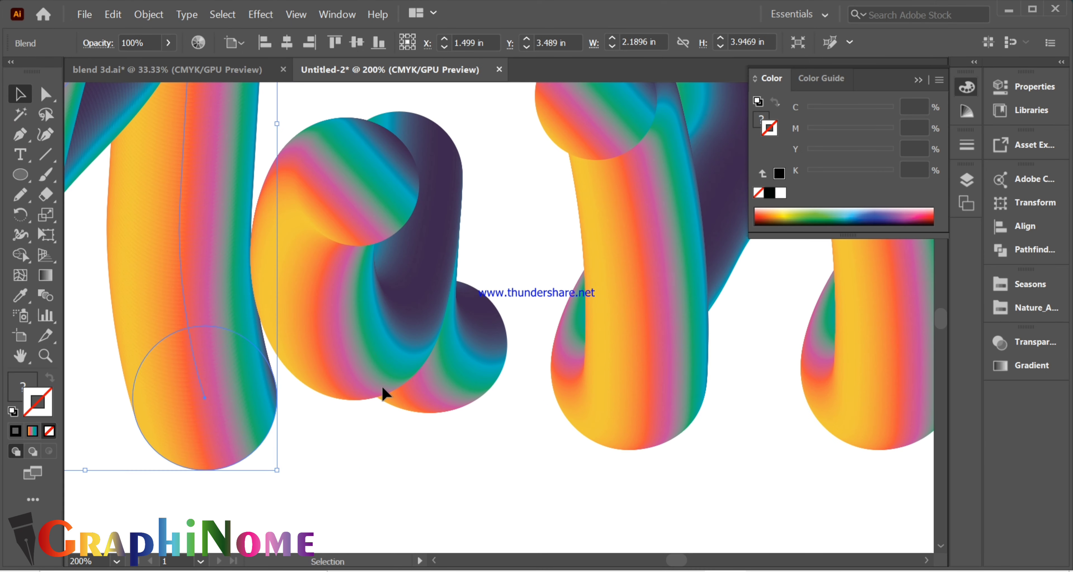
- Lower the letter a slightly and shift the third letter left, closer to the a
{"action": "left_click_drag", "start_coordinate": [375, 345], "coordinate": [377, 375]}
{"action": "scroll", "coordinate": [431, 433], "scroll_direction": "down", "scroll_amount": 1}
{"action": "left_click_drag", "start_coordinate": [573, 374], "coordinate": [547, 374]}
{"action": "left_click_drag", "start_coordinate": [545, 375], "coordinate": [535, 374]}
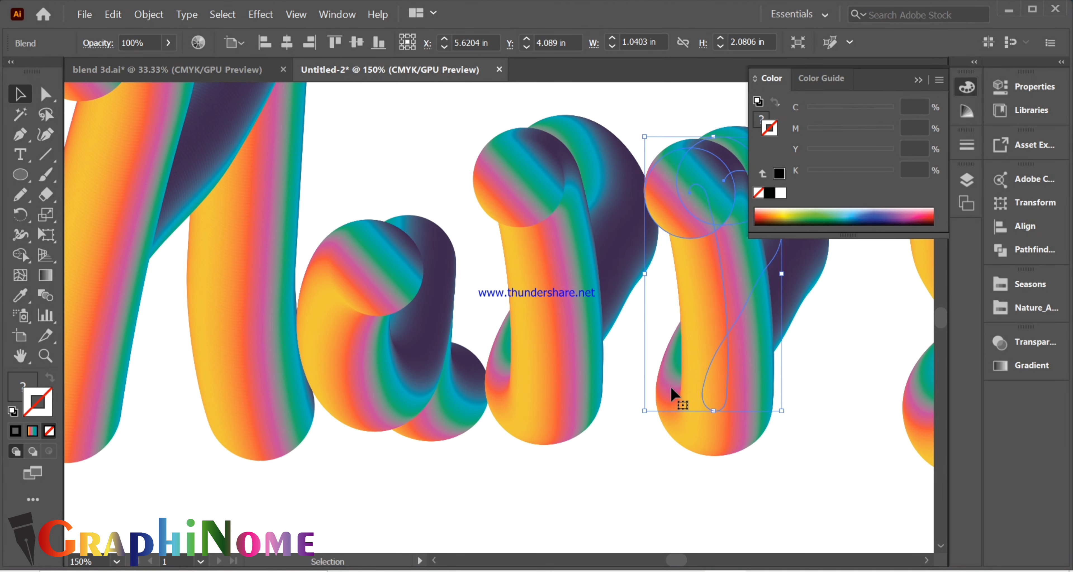
- Adjust the fourth letter's position so its height and spacing suit the neighbouring letters, and deselect
{"action": "key", "text": "ctrl+minus"}
{"action": "left_click", "coordinate": [747, 412]}
{"action": "left_click_drag", "start_coordinate": [750, 403], "coordinate": [749, 395]}
{"action": "left_click_drag", "start_coordinate": [750, 399], "coordinate": [761, 400]}
{"action": "scroll", "coordinate": [199, 347], "scroll_direction": "down", "scroll_amount": 2}
{"action": "left_click", "coordinate": [433, 221]}
{"action": "scroll", "coordinate": [644, 89], "scroll_direction": "up", "scroll_amount": 2}
{"action": "left_click", "coordinate": [599, 133]}
{"action": "key", "text": "Delete"}
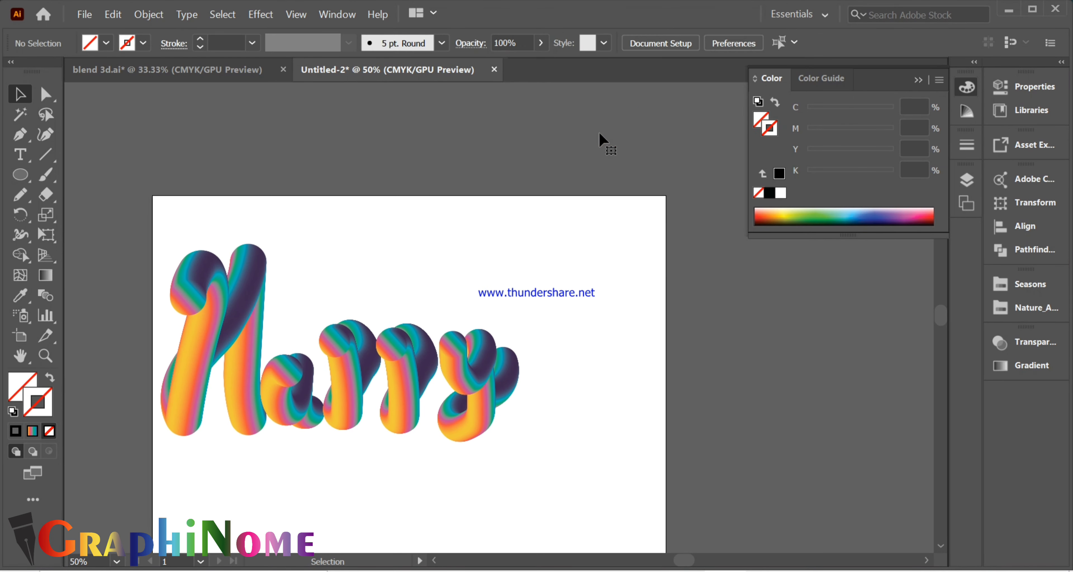
- Enlarge the whole word to span the artboard's width, reposition it, and group all its letters
{"action": "left_click_drag", "start_coordinate": [155, 228], "coordinate": [560, 461]}
{"action": "left_click_drag", "start_coordinate": [516, 434], "coordinate": [580, 483]}
{"action": "left_click_drag", "start_coordinate": [350, 382], "coordinate": [426, 411]}
{"action": "key", "text": "ctrl+g"}
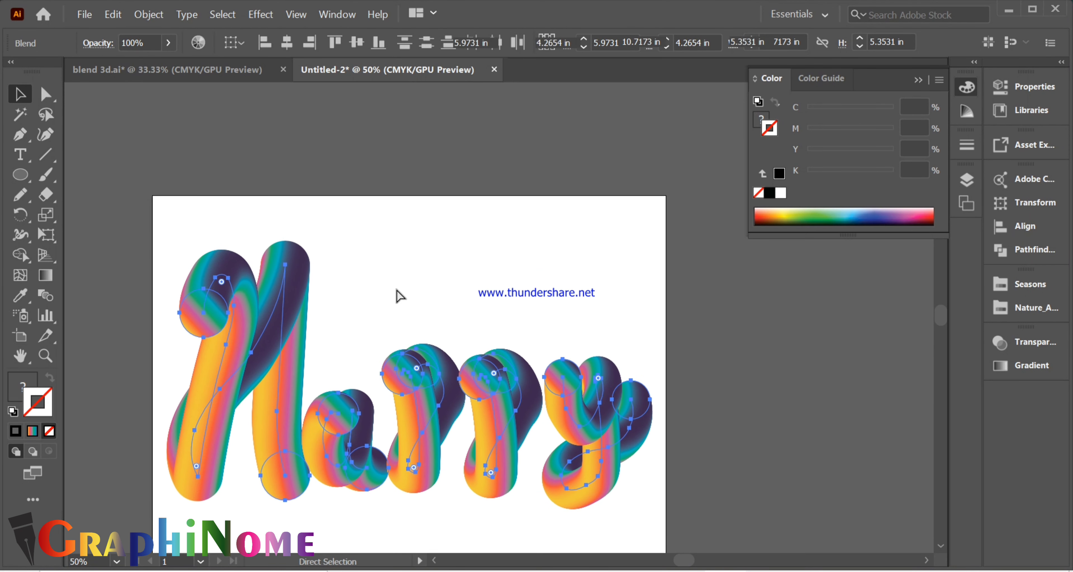
{"action": "scroll", "coordinate": [419, 208], "scroll_direction": "down", "scroll_amount": 2}
{"action": "left_click", "coordinate": [449, 191]}
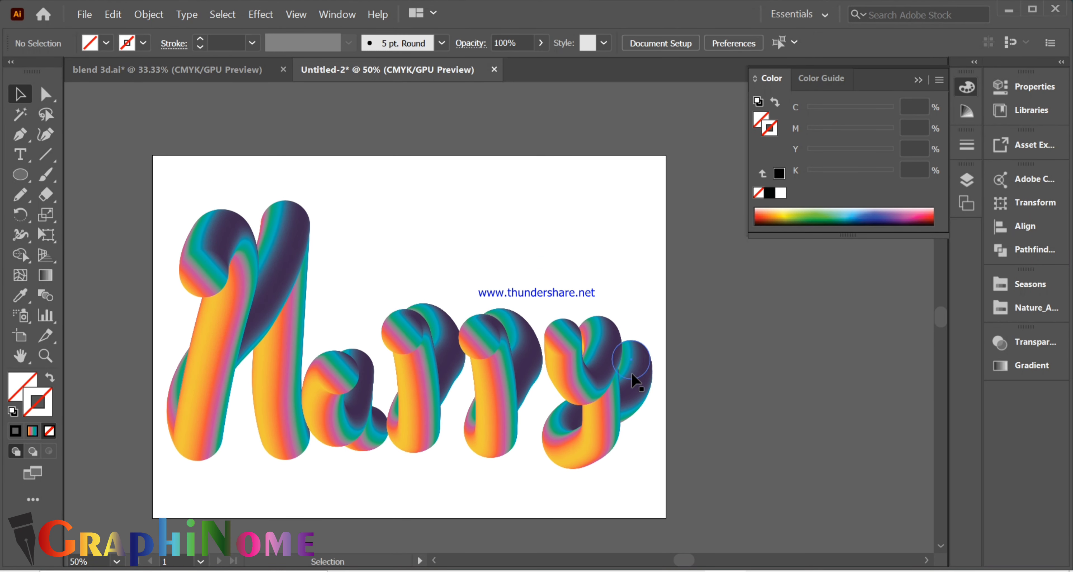
{"action": "left_click", "coordinate": [241, 266]}
{"action": "double_click", "coordinate": [218, 277]}
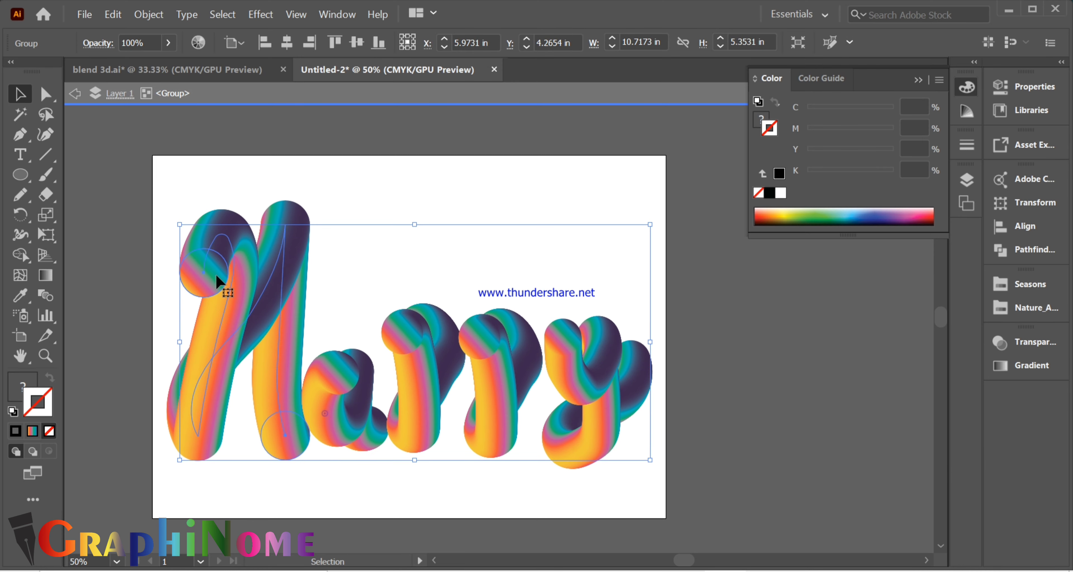
{"action": "double_click", "coordinate": [207, 274]}
{"action": "left_click_drag", "start_coordinate": [230, 302], "coordinate": [230, 301]}
{"action": "double_click", "coordinate": [393, 265]}
{"action": "left_click", "coordinate": [273, 259]}
{"action": "left_click", "coordinate": [350, 242]}
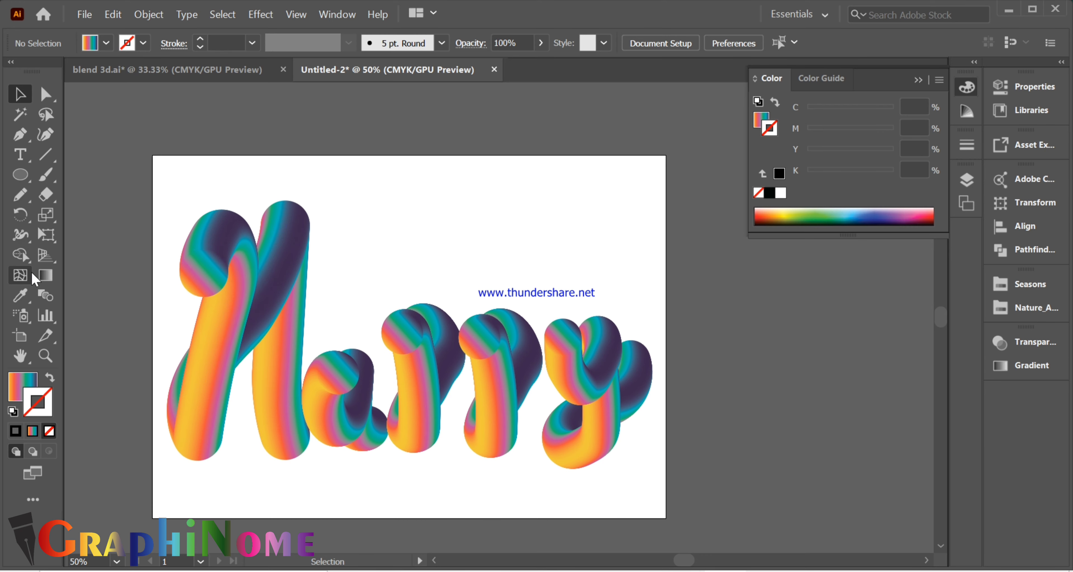
- Draw a rectangle covering the whole artboard and align its edges with the artboard's edges
{"action": "left_click_drag", "start_coordinate": [20, 175], "coordinate": [96, 175]}
{"action": "left_click_drag", "start_coordinate": [152, 156], "coordinate": [663, 521]}
{"action": "left_click", "coordinate": [14, 95]}
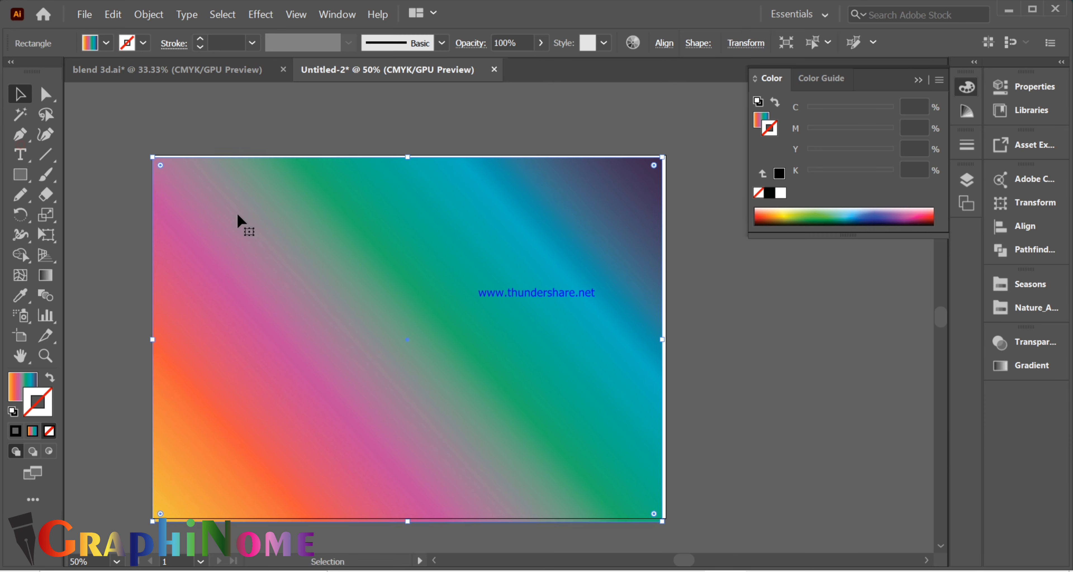
{"action": "left_click_drag", "start_coordinate": [242, 214], "coordinate": [244, 210]}
{"action": "scroll", "coordinate": [261, 262], "scroll_direction": "down", "scroll_amount": 2}
{"action": "scroll", "coordinate": [212, 382], "scroll_direction": "up", "scroll_amount": 3}
{"action": "scroll", "coordinate": [211, 367], "scroll_direction": "up", "scroll_amount": 2}
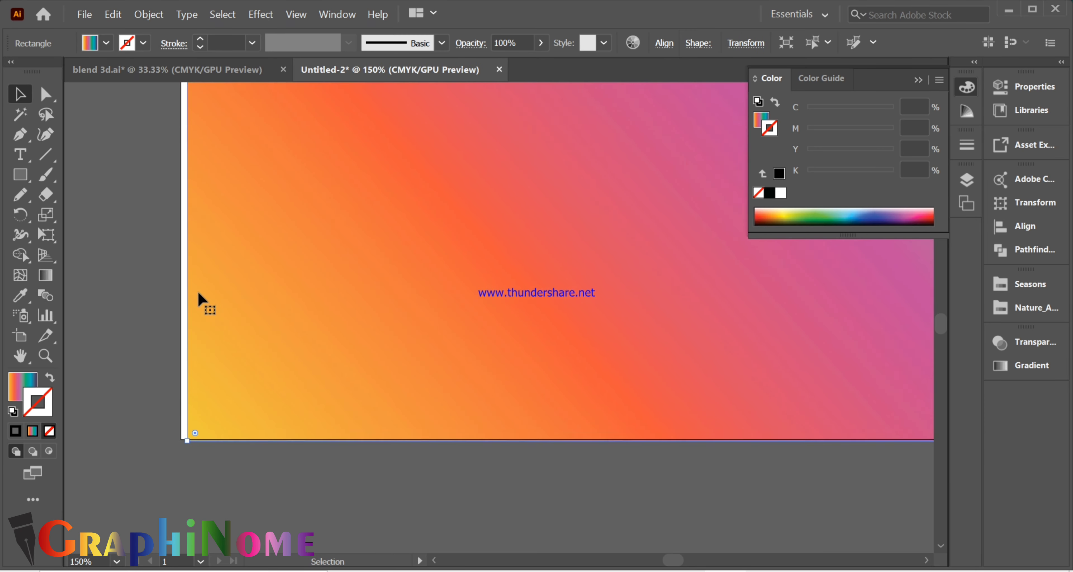
{"action": "scroll", "coordinate": [198, 288], "scroll_direction": "up", "scroll_amount": 5}
{"action": "left_click_drag", "start_coordinate": [189, 230], "coordinate": [183, 232]}
{"action": "scroll", "coordinate": [184, 242], "scroll_direction": "down", "scroll_amount": 4}
{"action": "scroll", "coordinate": [469, 146], "scroll_direction": "up", "scroll_amount": 2}
{"action": "left_click_drag", "start_coordinate": [388, 293], "coordinate": [397, 284]}
- Send the background rectangle behind the lettering and give it a solid black fill without stroke
{"action": "right_click", "coordinate": [302, 304]}
{"action": "mouse_move", "coordinate": [355, 493]}
{"action": "left_click", "coordinate": [508, 541]}
{"action": "scroll", "coordinate": [670, 412], "scroll_direction": "down", "scroll_amount": 1}
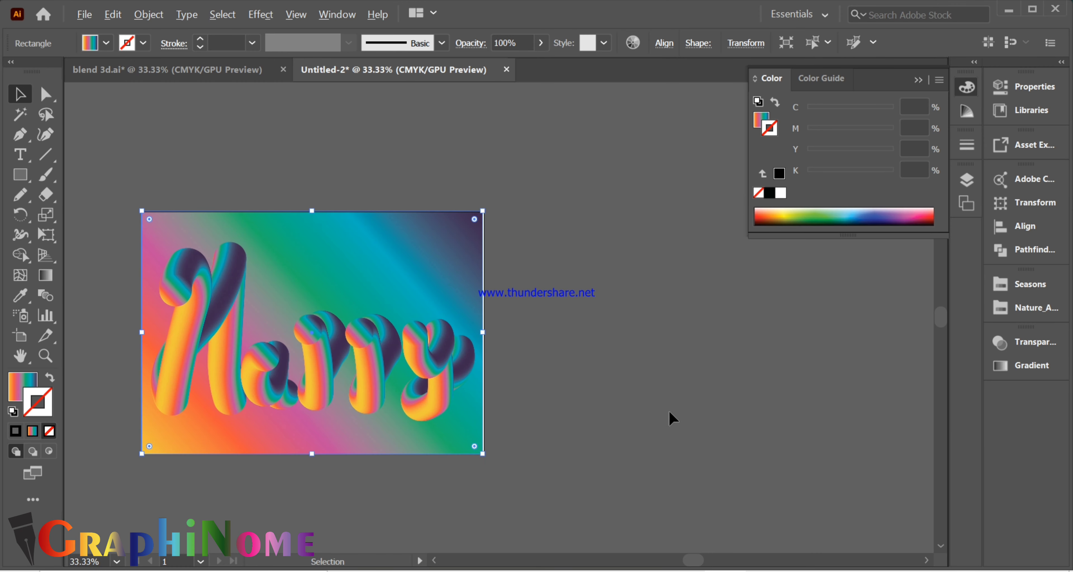
{"action": "left_click", "coordinate": [781, 175]}
{"action": "left_click", "coordinate": [49, 378]}
{"action": "left_click", "coordinate": [49, 432]}
{"action": "left_click", "coordinate": [609, 352]}
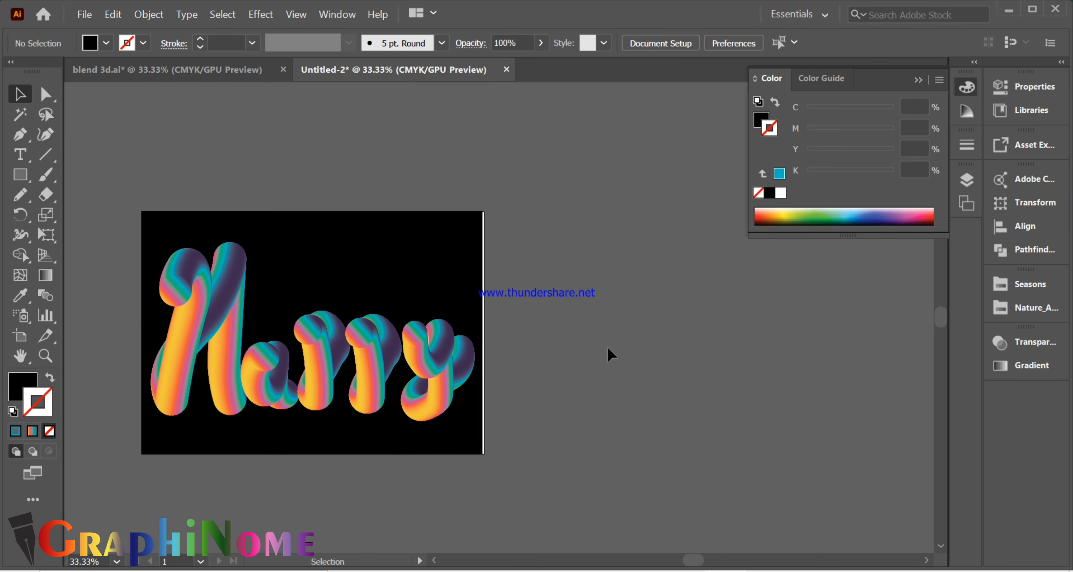
{"action": "scroll", "coordinate": [542, 341], "scroll_direction": "down", "scroll_amount": 1}
{"action": "scroll", "coordinate": [600, 396], "scroll_direction": "up", "scroll_amount": 1}
{"action": "left_click", "coordinate": [358, 254]}
{"action": "scroll", "coordinate": [358, 258], "scroll_direction": "down", "scroll_amount": 3}
{"action": "scroll", "coordinate": [559, 302], "scroll_direction": "up", "scroll_amount": 3}
{"action": "scroll", "coordinate": [592, 317], "scroll_direction": "up", "scroll_amount": 1}
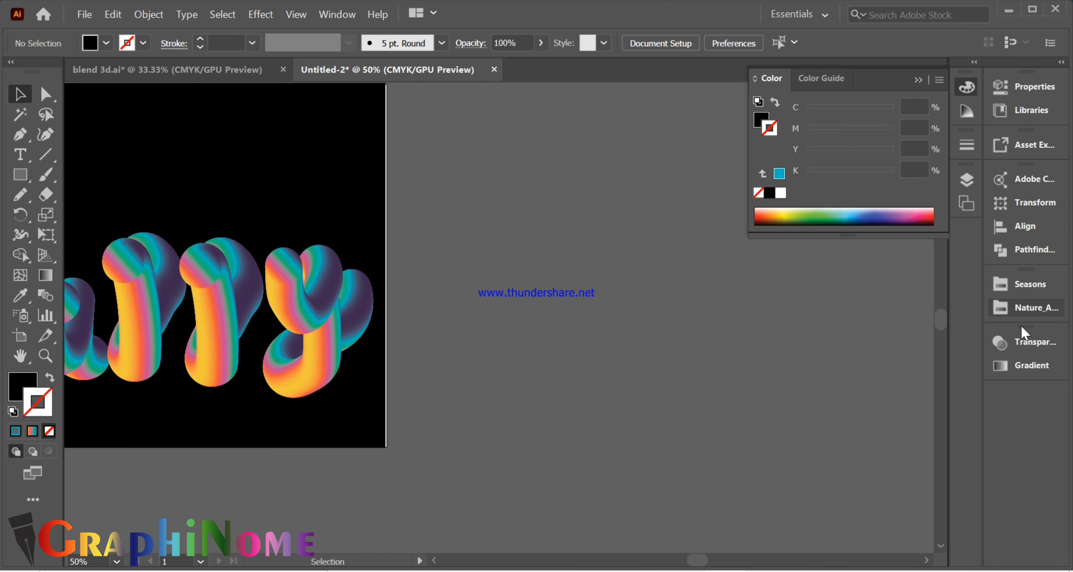
{"action": "left_click", "coordinate": [966, 179]}
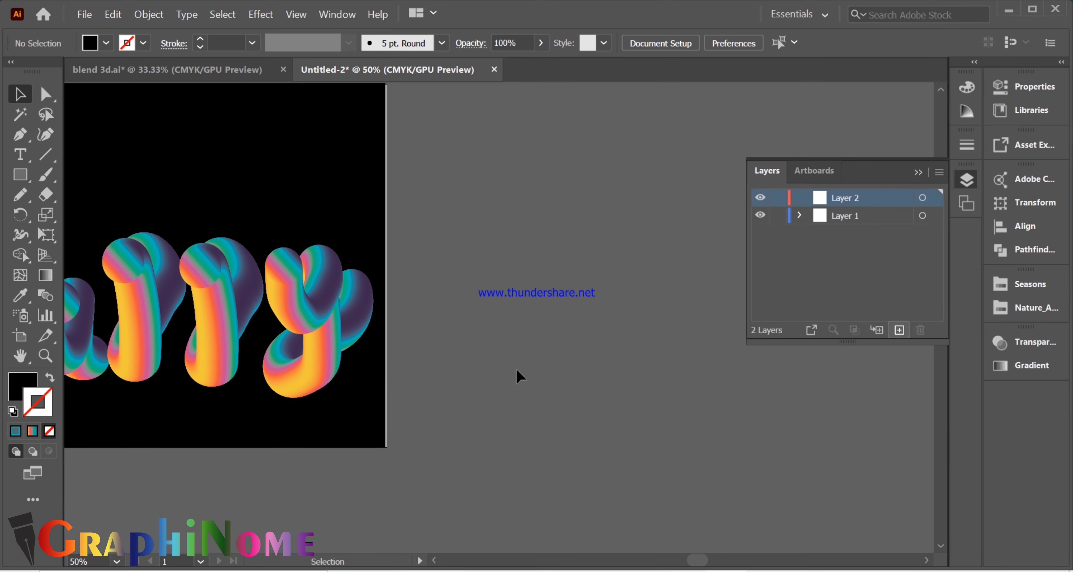
{"action": "scroll", "coordinate": [625, 320], "scroll_direction": "up", "scroll_amount": 1}
{"action": "scroll", "coordinate": [592, 283], "scroll_direction": "down", "scroll_amount": 3}
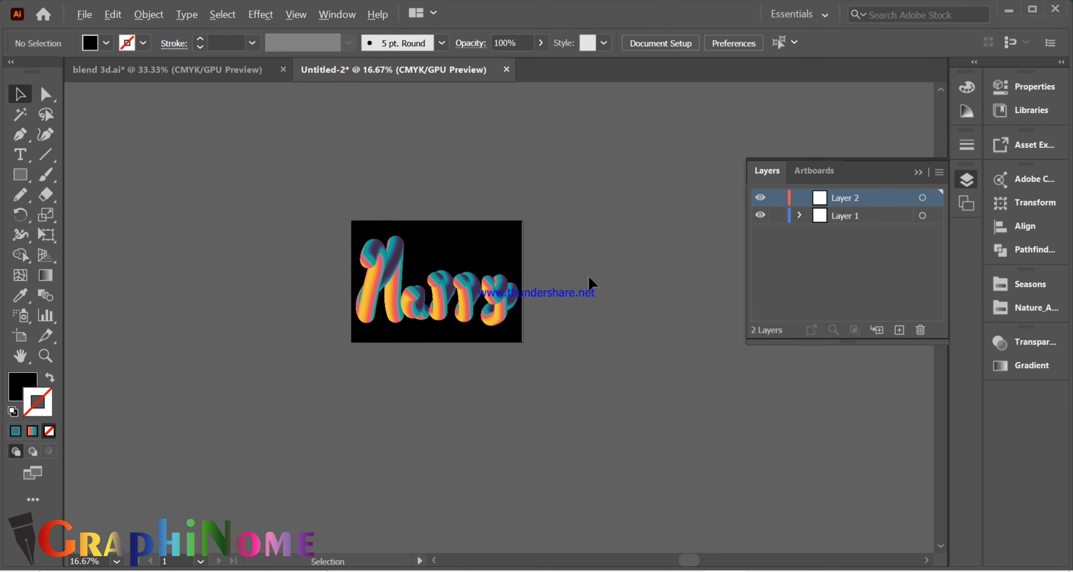
- Add a second artboard and place a copy of the black background rectangle on it
{"action": "left_click", "coordinate": [817, 171]}
{"action": "left_click", "coordinate": [899, 330]}
{"action": "left_click_drag", "start_coordinate": [406, 281], "coordinate": [560, 282]}
{"action": "scroll", "coordinate": [560, 282], "scroll_direction": "up", "scroll_amount": 3}
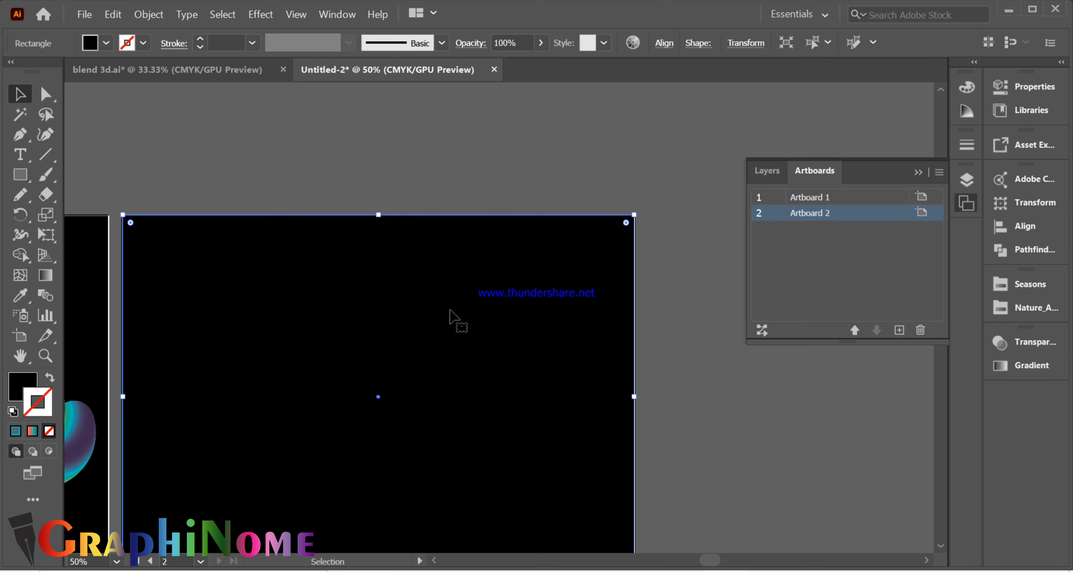
{"action": "scroll", "coordinate": [693, 350], "scroll_direction": "down", "scroll_amount": 1}
{"action": "left_click", "coordinate": [694, 352]}
{"action": "scroll", "coordinate": [473, 367], "scroll_direction": "up", "scroll_amount": 1}
- Undock the layers and artboards controls and collapse them into a floating icon group
{"action": "left_click", "coordinate": [466, 352]}
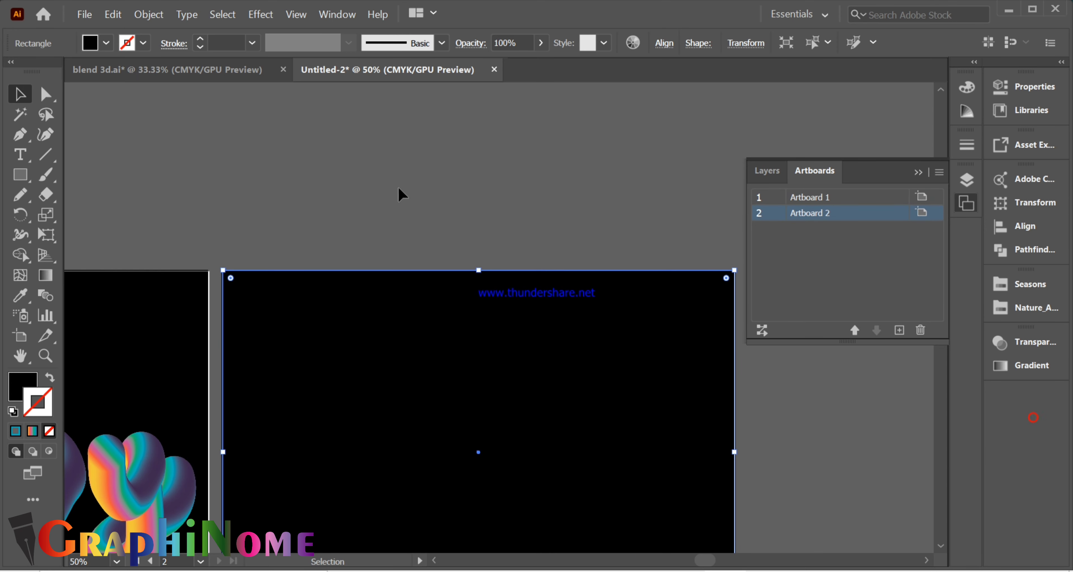
{"action": "scroll", "coordinate": [400, 194], "scroll_direction": "down", "scroll_amount": 1}
{"action": "mouse_move", "coordinate": [903, 173]}
{"action": "left_mouse_down"}
{"action": "mouse_move", "coordinate": [929, 175]}
{"action": "mouse_move", "coordinate": [903, 165]}
{"action": "left_mouse_up"}
{"action": "left_click", "coordinate": [933, 156]}
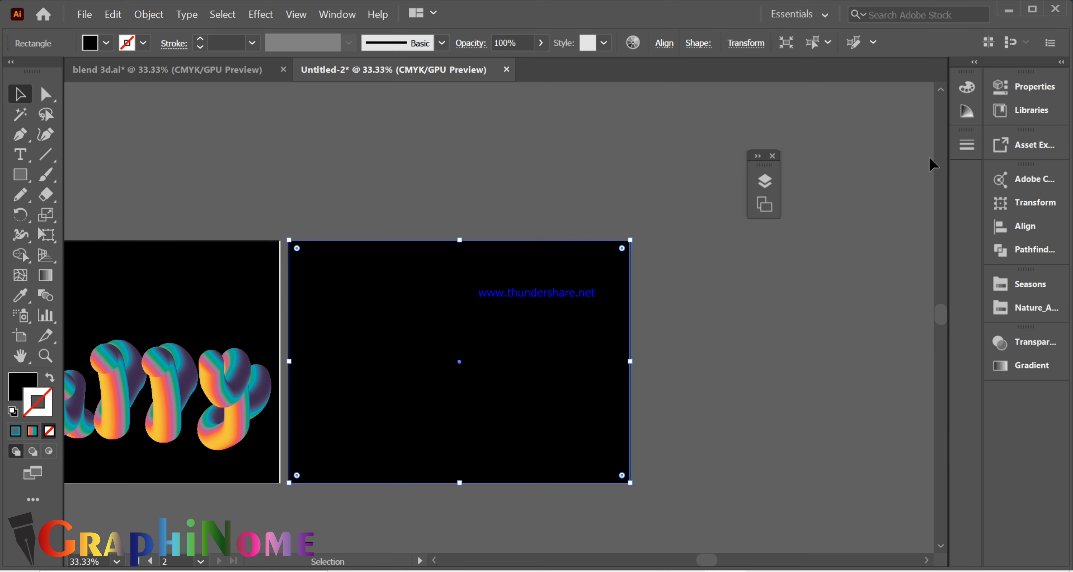
- Check the Pencil tool options and handwrite a five-letter cursive word beginning with H in one continuous stroke across the second artboard
{"action": "left_click", "coordinate": [19, 196]}
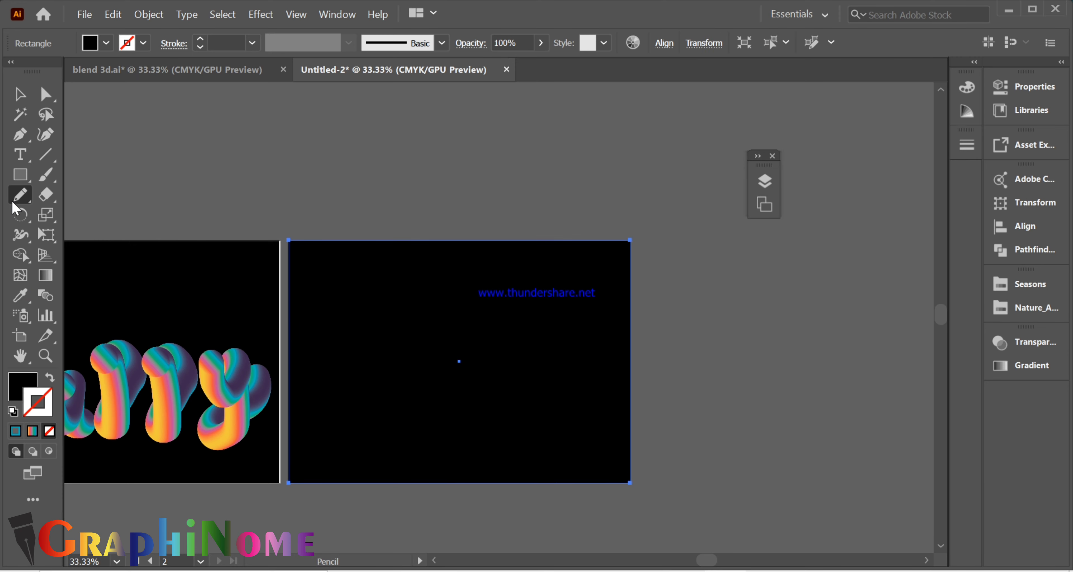
{"action": "double_click", "coordinate": [13, 203]}
{"action": "left_click", "coordinate": [549, 417]}
{"action": "left_click", "coordinate": [888, 381], "text": "ctrl"}
{"action": "scroll", "coordinate": [418, 388], "scroll_direction": "up", "scroll_amount": 1}
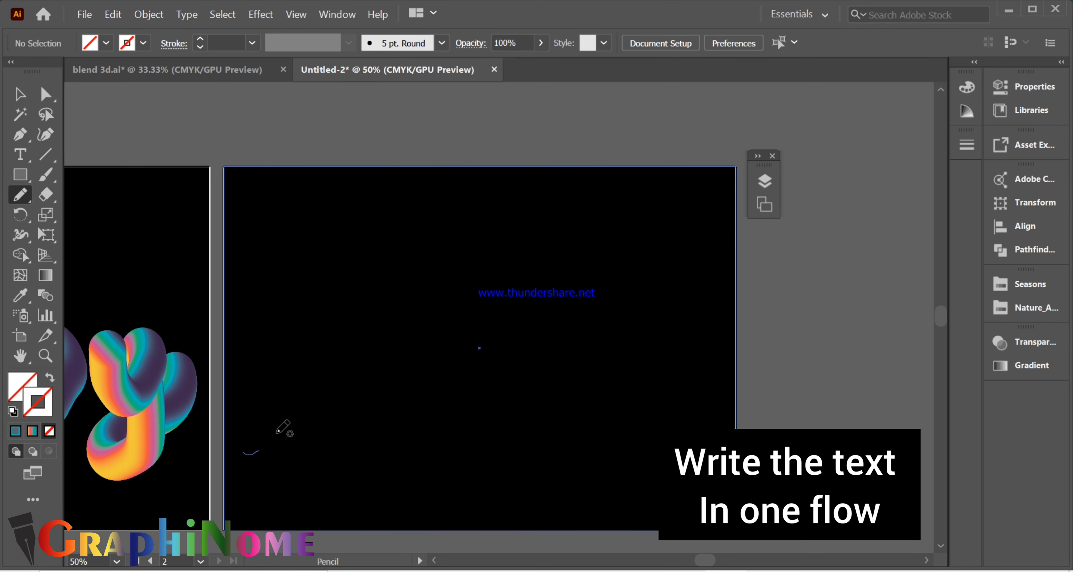
{"action": "mouse_move", "coordinate": [377, 439]}
{"action": "left_mouse_down"}
{"action": "mouse_move", "coordinate": [392, 416]}
{"action": "mouse_move", "coordinate": [395, 440]}
{"action": "left_mouse_up"}
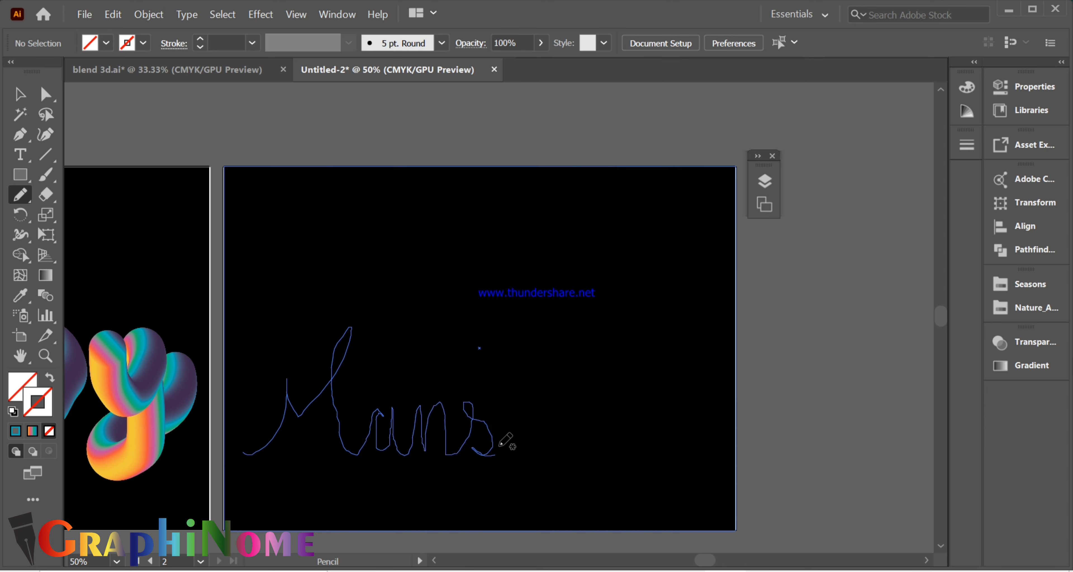
{"action": "left_click_drag", "start_coordinate": [530, 453], "coordinate": [538, 456]}
- Raise the anchor at the top of the a's bowl and pull the bowl's left side outward
{"action": "left_click", "coordinate": [46, 94]}
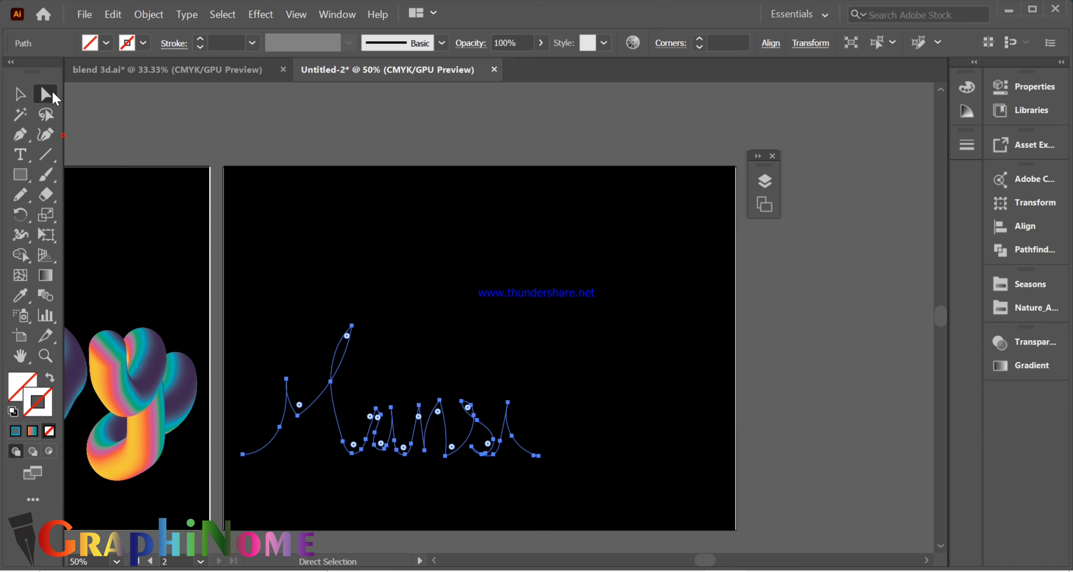
{"action": "scroll", "coordinate": [377, 462], "scroll_direction": "up", "scroll_amount": 2}
{"action": "left_click_drag", "start_coordinate": [215, 368], "coordinate": [238, 369]}
{"action": "scroll", "coordinate": [136, 455], "scroll_direction": "down", "scroll_amount": 1}
{"action": "scroll", "coordinate": [295, 401], "scroll_direction": "up", "scroll_amount": 3}
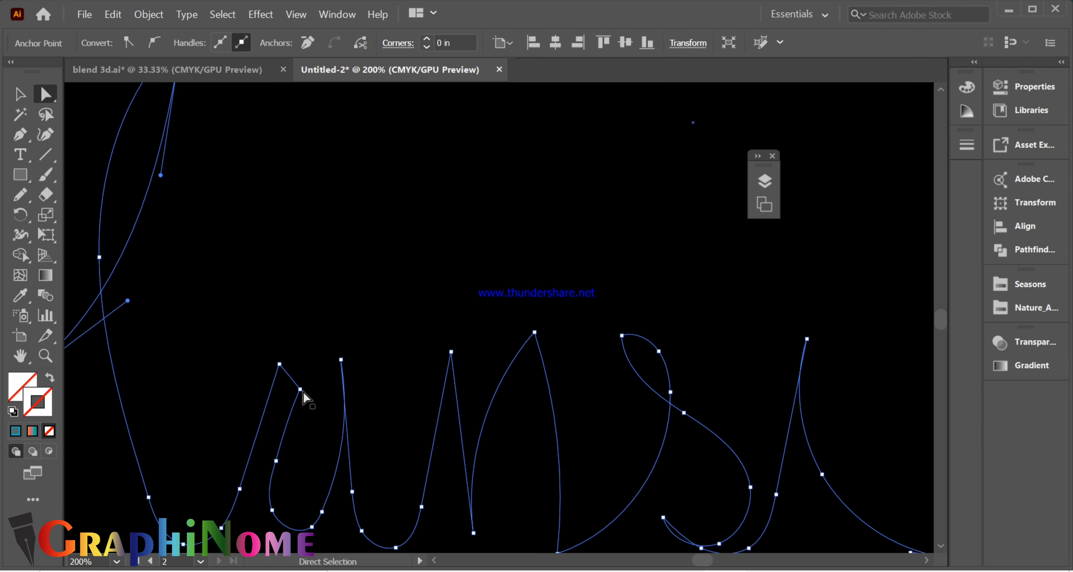
{"action": "left_click_drag", "start_coordinate": [303, 391], "coordinate": [305, 367]}
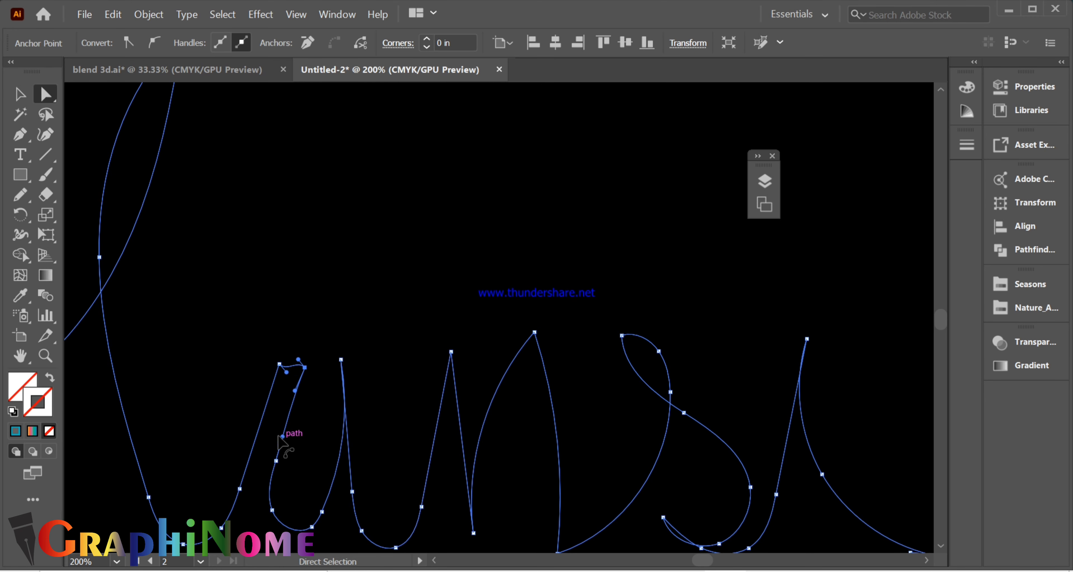
{"action": "left_click_drag", "start_coordinate": [278, 436], "coordinate": [271, 431]}
{"action": "left_click", "coordinate": [275, 461]}
{"action": "left_click_drag", "start_coordinate": [278, 476], "coordinate": [264, 466]}
- Round the sharp corner at the a's upper left and adjust the curve of its right stem
{"action": "left_click", "coordinate": [280, 365]}
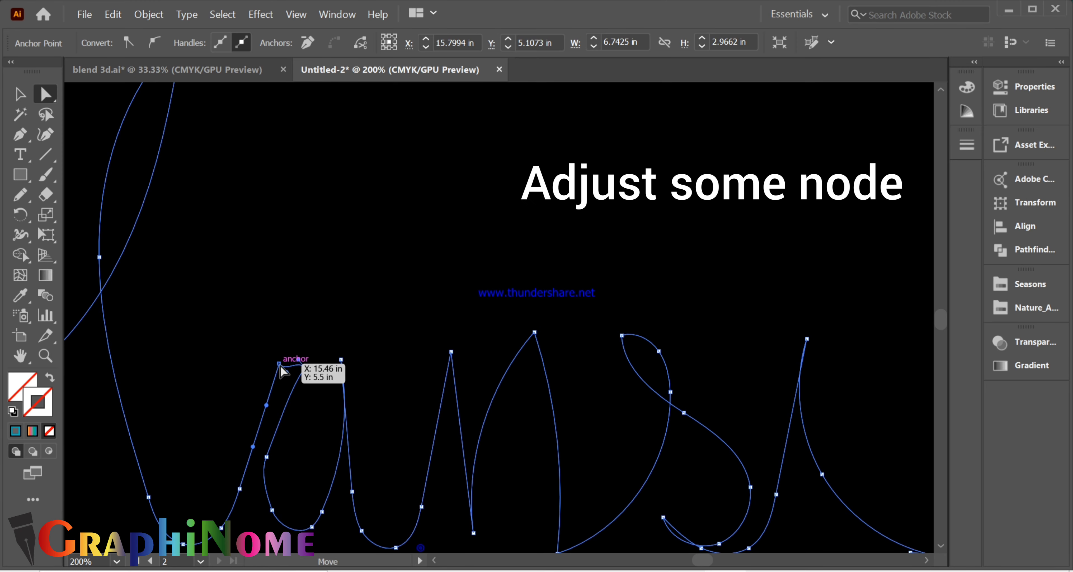
{"action": "left_click_drag", "start_coordinate": [284, 374], "coordinate": [313, 428]}
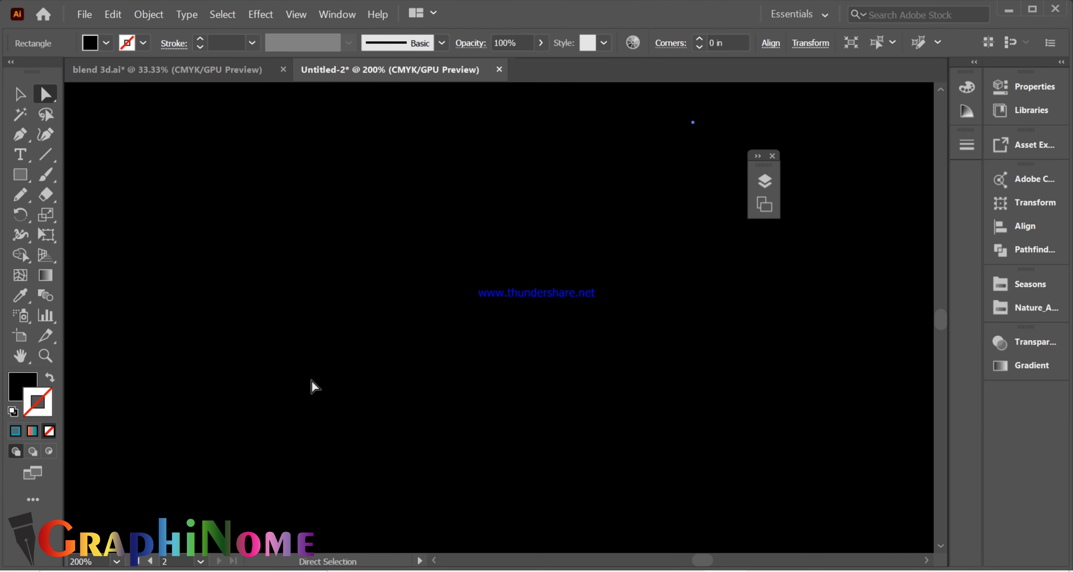
{"action": "left_click", "coordinate": [282, 340]}
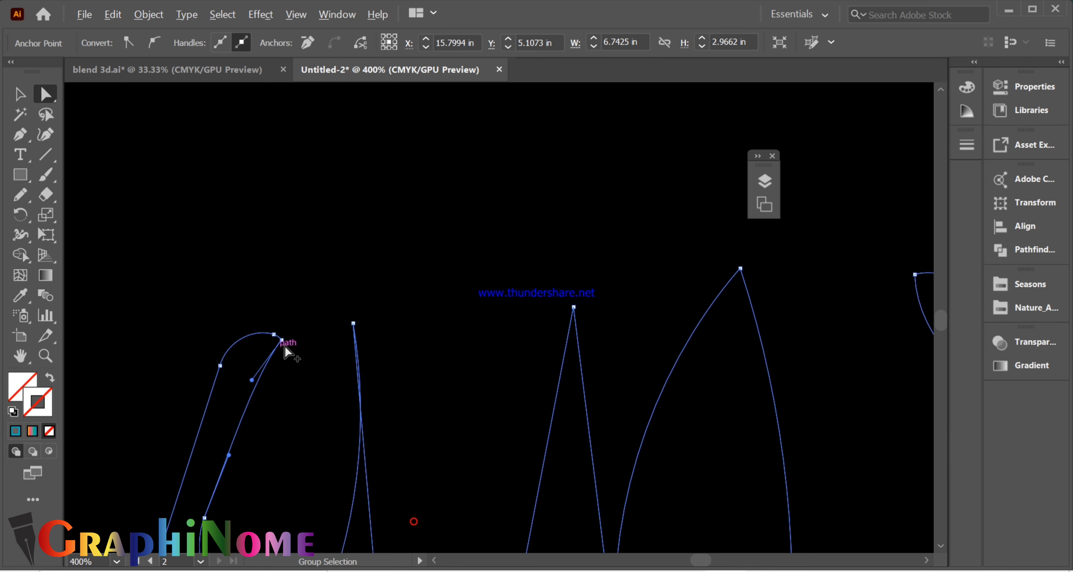
{"action": "left_click_drag", "start_coordinate": [282, 339], "coordinate": [291, 335]}
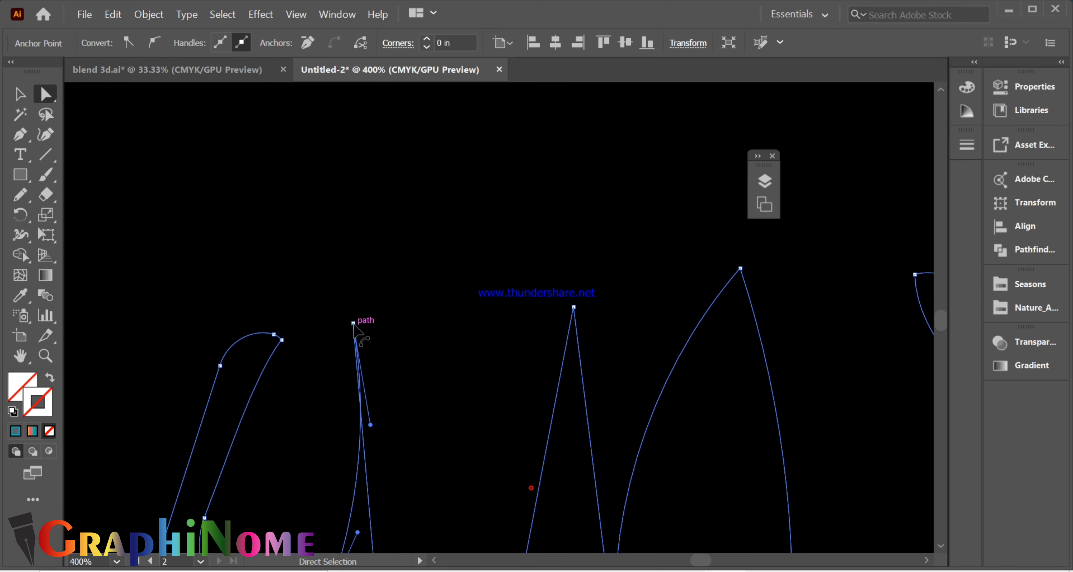
{"action": "left_click_drag", "start_coordinate": [353, 324], "coordinate": [318, 348]}
{"action": "scroll", "coordinate": [369, 335], "scroll_direction": "down", "scroll_amount": 2}
{"action": "left_click_drag", "start_coordinate": [373, 417], "coordinate": [355, 333]}
{"action": "left_click", "coordinate": [374, 460]}
{"action": "left_click", "coordinate": [245, 367]}
{"action": "left_click", "coordinate": [41, 400]}
{"action": "left_click", "coordinate": [50, 377]}
{"action": "left_click", "coordinate": [168, 407]}
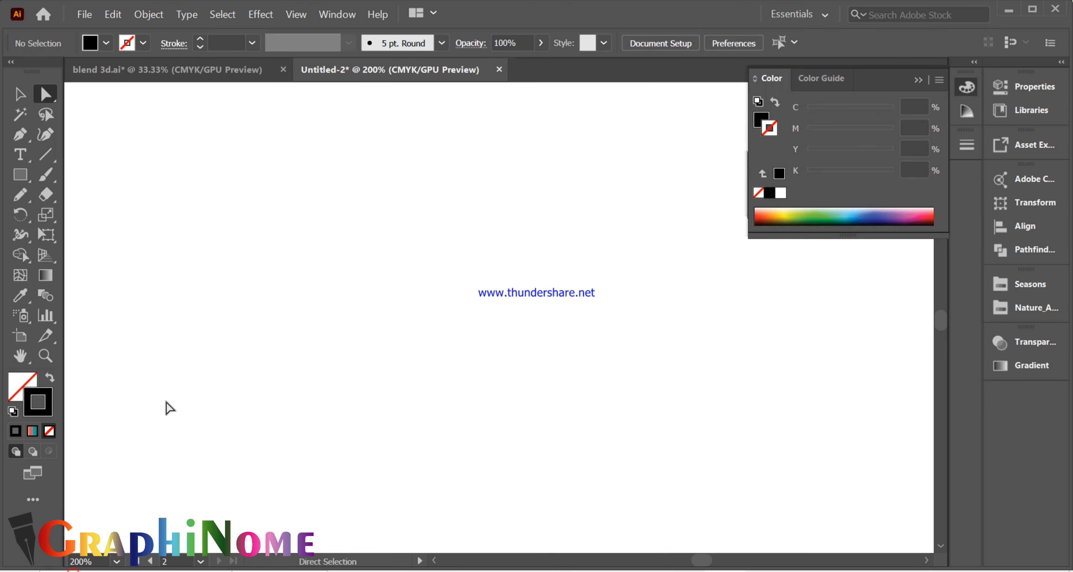
{"action": "scroll", "coordinate": [167, 406], "scroll_direction": "down", "scroll_amount": 3}
{"action": "key", "text": "ctrl+z"}
- Move the foot of the n's first stem down and left, and round the letter's pointed arch
{"action": "left_click", "coordinate": [180, 303]}
{"action": "scroll", "coordinate": [271, 332], "scroll_direction": "up", "scroll_amount": 1}
{"action": "scroll", "coordinate": [419, 362], "scroll_direction": "up", "scroll_amount": 1}
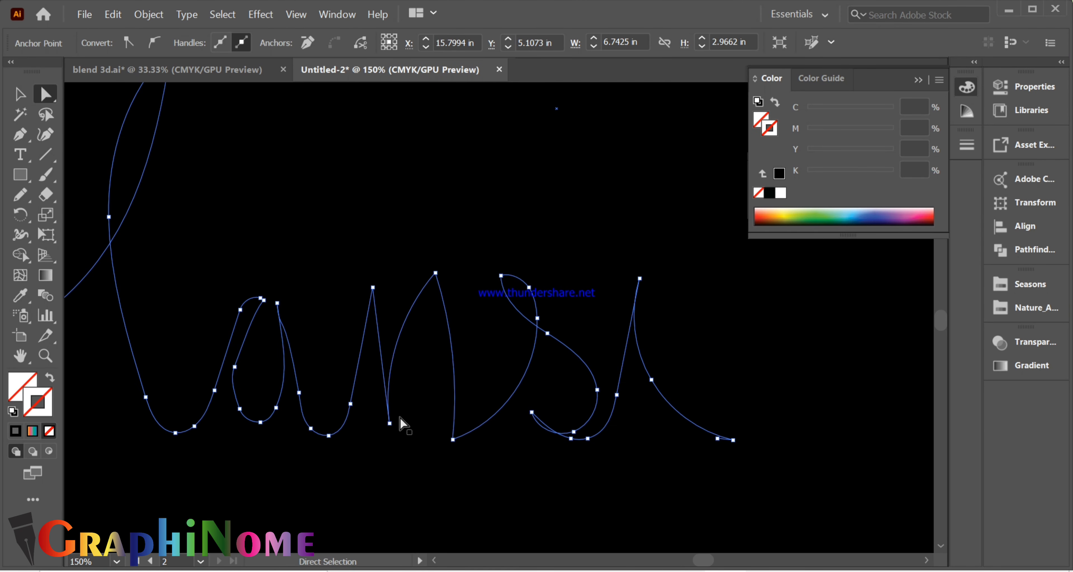
{"action": "left_click_drag", "start_coordinate": [391, 423], "coordinate": [382, 433]}
{"action": "left_click", "coordinate": [434, 273]}
{"action": "mouse_move", "coordinate": [432, 290]}
{"action": "left_mouse_down"}
{"action": "mouse_move", "coordinate": [425, 318]}
{"action": "mouse_move", "coordinate": [428, 308]}
{"action": "left_mouse_up"}
- Shift the n's right foot slightly outward with a smoother curve, and adjust the lower-left tip of the s
{"action": "left_click", "coordinate": [443, 410]}
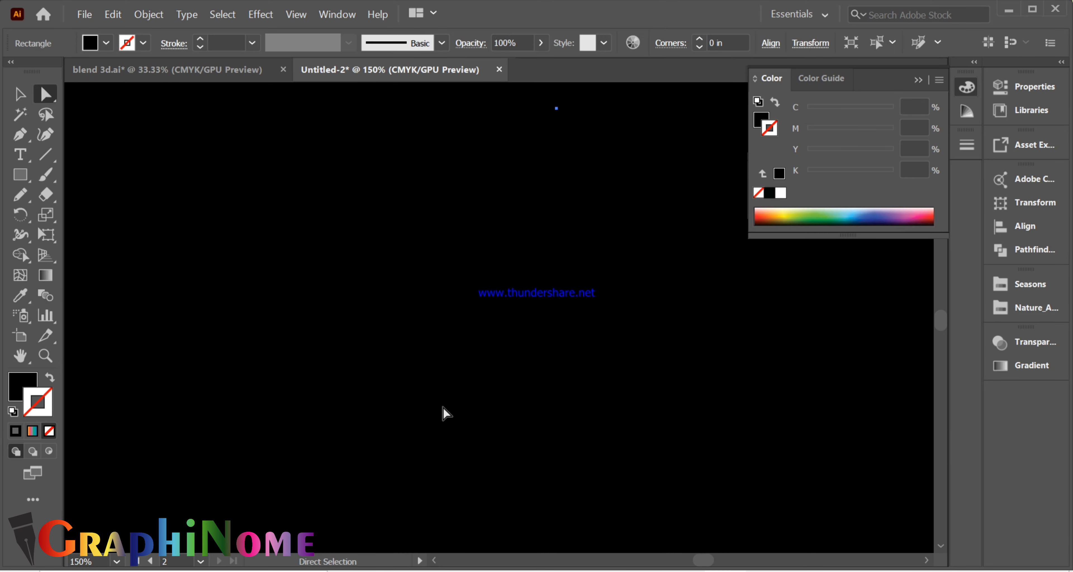
{"action": "left_click", "coordinate": [453, 425]}
{"action": "left_click", "coordinate": [457, 443]}
{"action": "left_click_drag", "start_coordinate": [453, 439], "coordinate": [460, 437]}
{"action": "left_click_drag", "start_coordinate": [457, 339], "coordinate": [455, 339]}
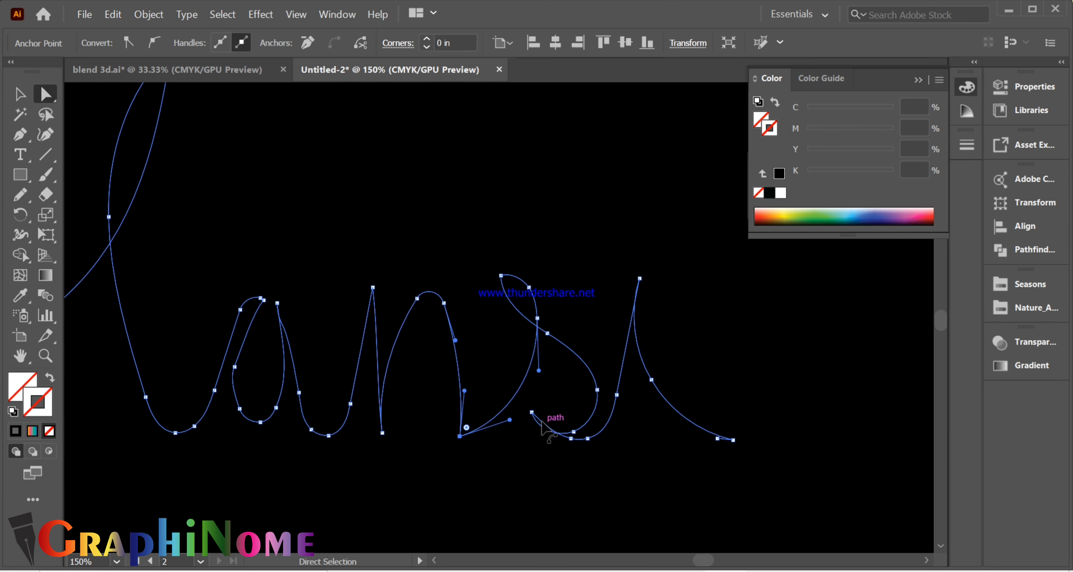
{"action": "left_click", "coordinate": [531, 411]}
{"action": "left_click_drag", "start_coordinate": [549, 437], "coordinate": [552, 442]}
{"action": "left_click", "coordinate": [715, 458]}
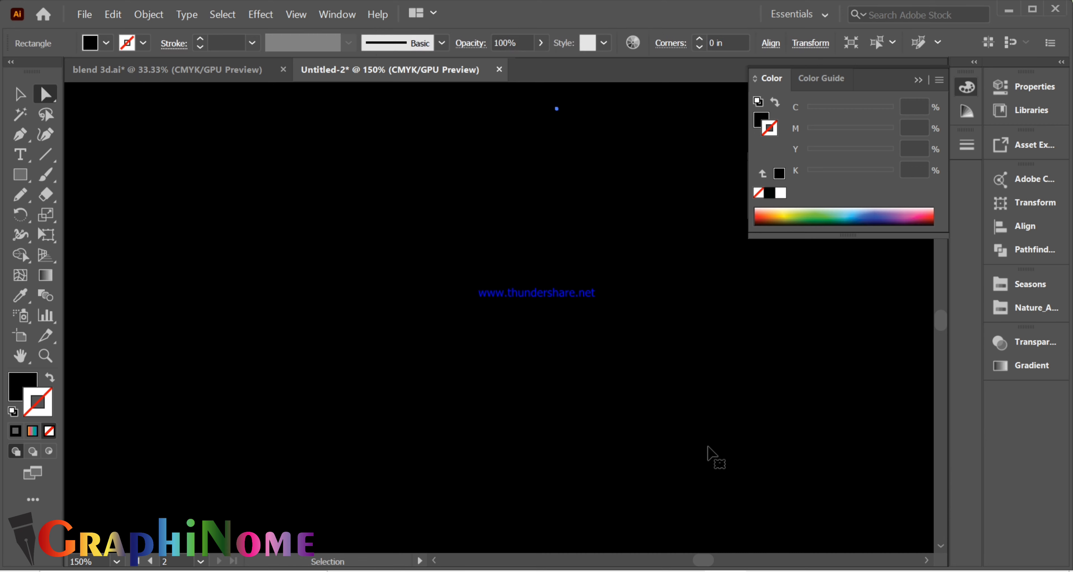
- Realign the black background rectangle on the second artboard
{"action": "scroll", "coordinate": [441, 385], "scroll_direction": "down", "scroll_amount": 3}
{"action": "scroll", "coordinate": [554, 392], "scroll_direction": "up", "scroll_amount": 2}
{"action": "scroll", "coordinate": [428, 383], "scroll_direction": "down", "scroll_amount": 2}
{"action": "left_click", "coordinate": [432, 382]}
{"action": "left_click_drag", "start_coordinate": [432, 382], "coordinate": [618, 398]}
{"action": "key", "text": "v"}
{"action": "left_click_drag", "start_coordinate": [471, 367], "coordinate": [575, 302]}
{"action": "left_click", "coordinate": [570, 304]}
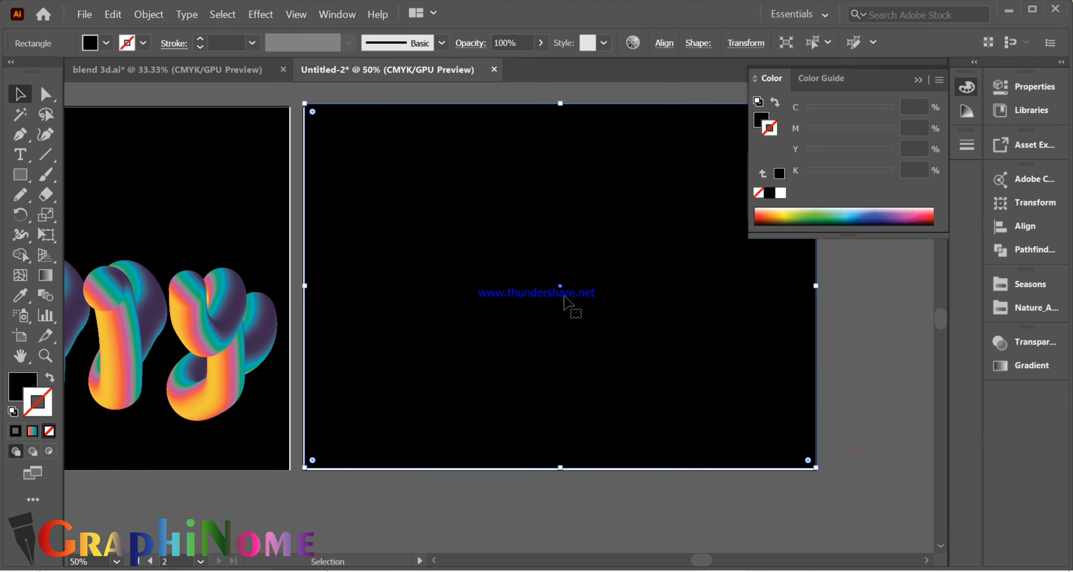
- Draw a small black circle in the empty area above the second artboard
{"action": "scroll", "coordinate": [166, 154], "scroll_direction": "up", "scroll_amount": 4}
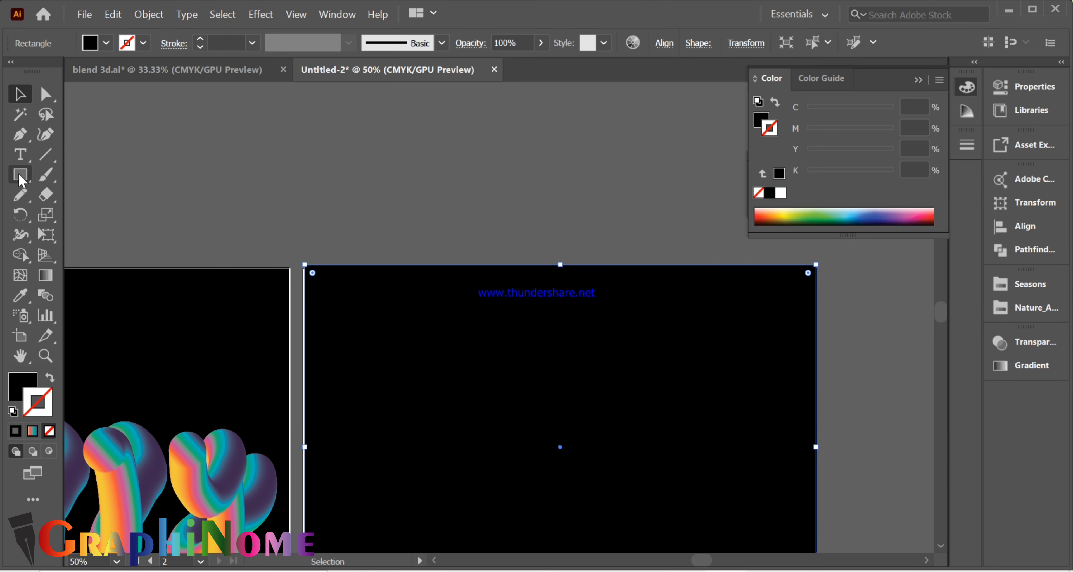
{"action": "left_click_drag", "start_coordinate": [21, 180], "coordinate": [71, 215]}
{"action": "left_click_drag", "start_coordinate": [305, 151], "coordinate": [353, 207]}
{"action": "key", "text": "v"}
{"action": "key", "text": "ctrl+z"}
{"action": "key", "text": "l"}
{"action": "left_click_drag", "start_coordinate": [275, 152], "coordinate": [320, 198]}
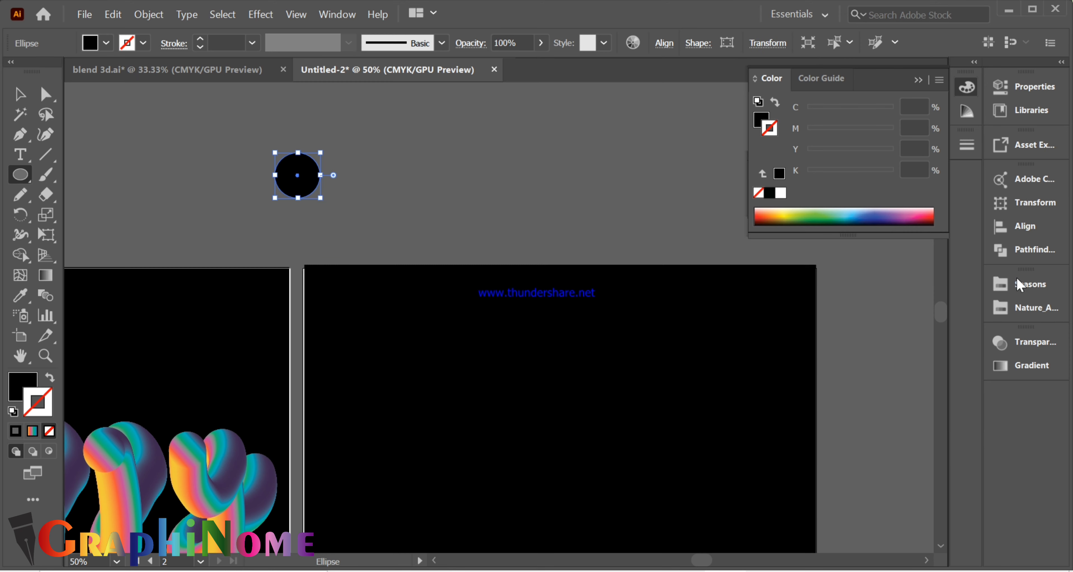
- Fill the circle with a yellow-to-orange gradient and leave its stroke set to none
{"action": "left_click", "coordinate": [1024, 366]}
{"action": "left_click", "coordinate": [809, 363]}
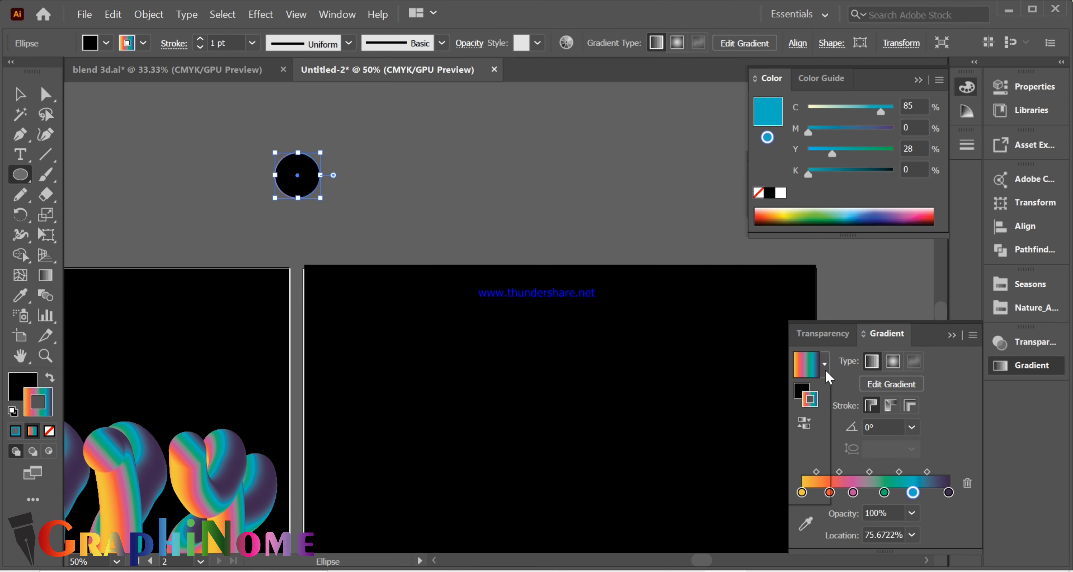
{"action": "left_click", "coordinate": [824, 364]}
{"action": "left_click", "coordinate": [727, 423]}
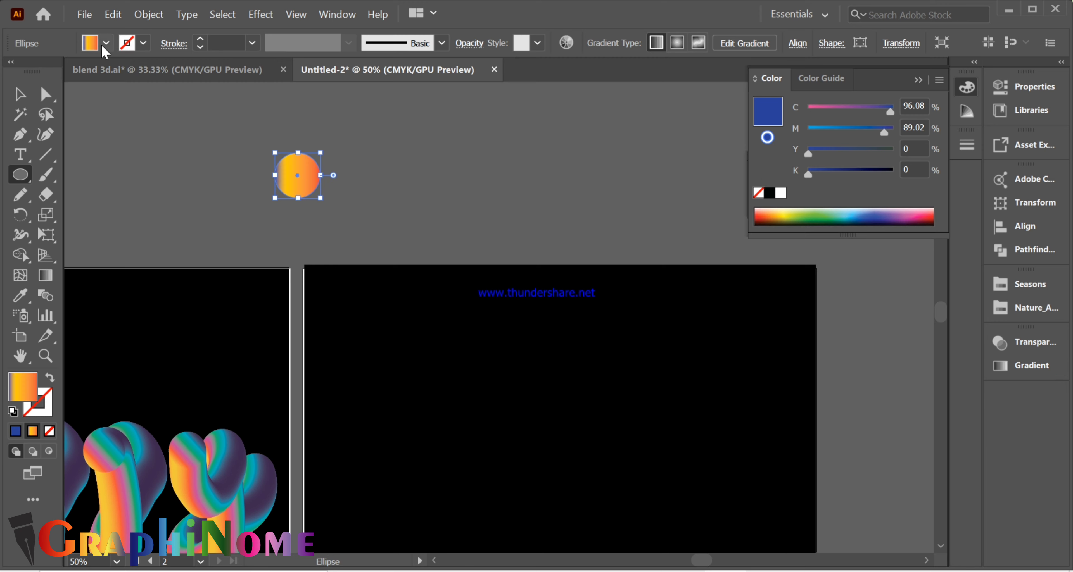
- Load the Sky gradient swatch library for the circle's fill
{"action": "left_click", "coordinate": [106, 43]}
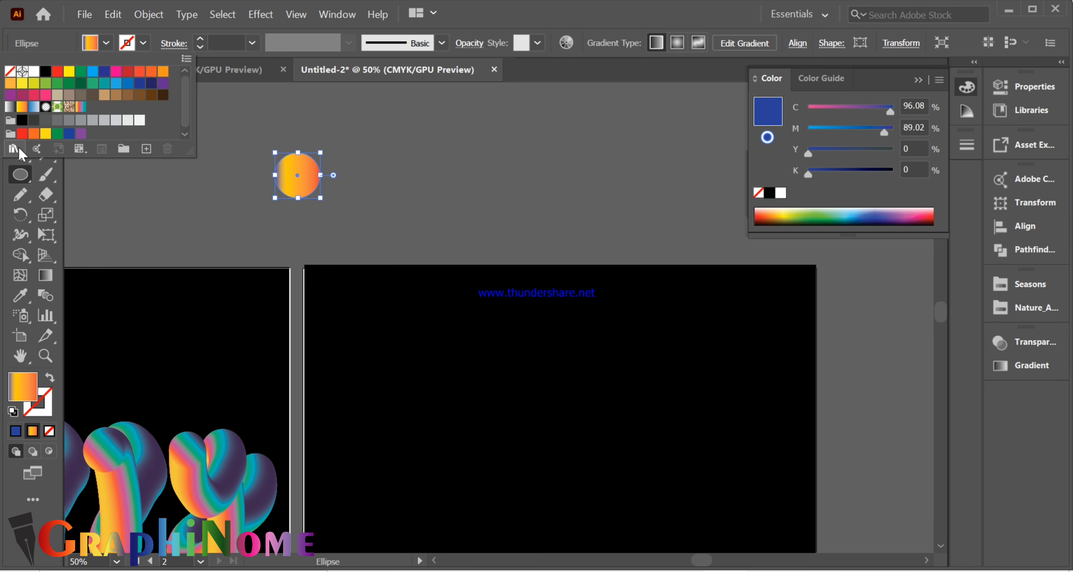
{"action": "left_click", "coordinate": [13, 149]}
{"action": "mouse_move", "coordinate": [160, 313]}
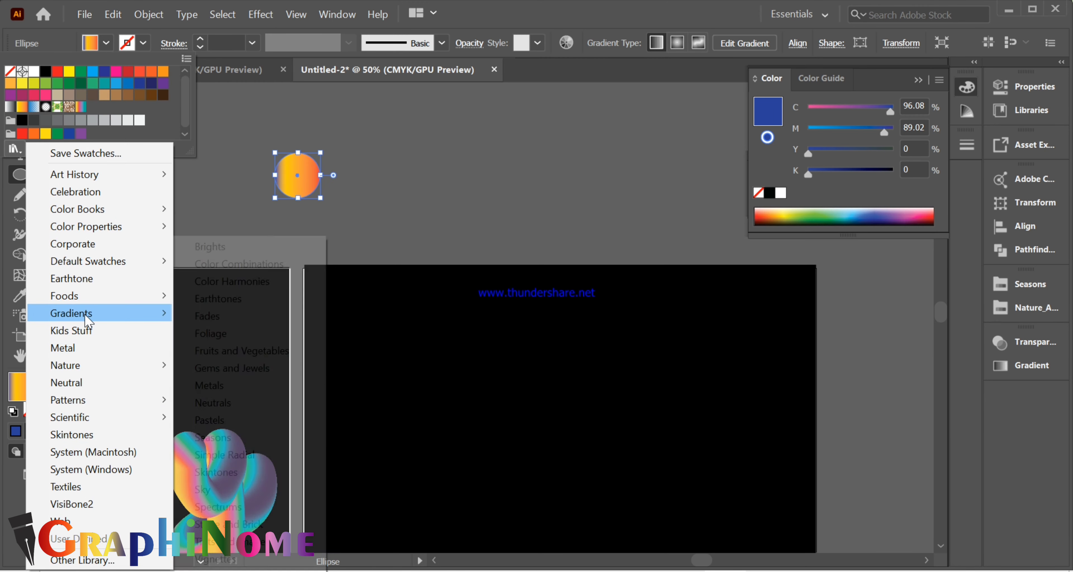
{"action": "left_click", "coordinate": [228, 491]}
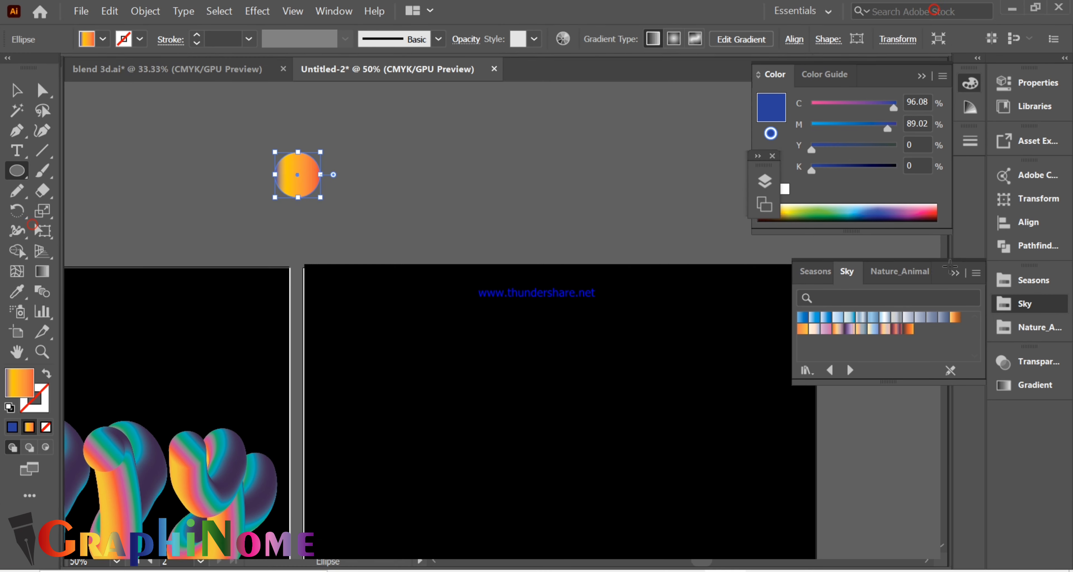
- Try several Sky gradients on the circle and keep the orange, cream and purple one
{"action": "left_click", "coordinate": [836, 332]}
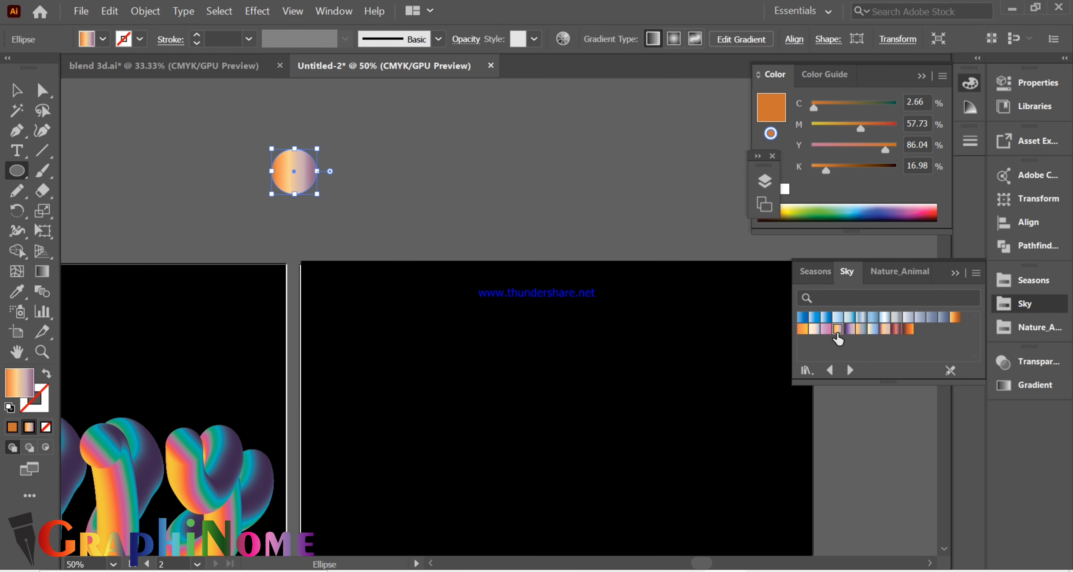
{"action": "left_click", "coordinate": [802, 330]}
{"action": "left_click", "coordinate": [814, 329]}
{"action": "left_click", "coordinate": [849, 330]}
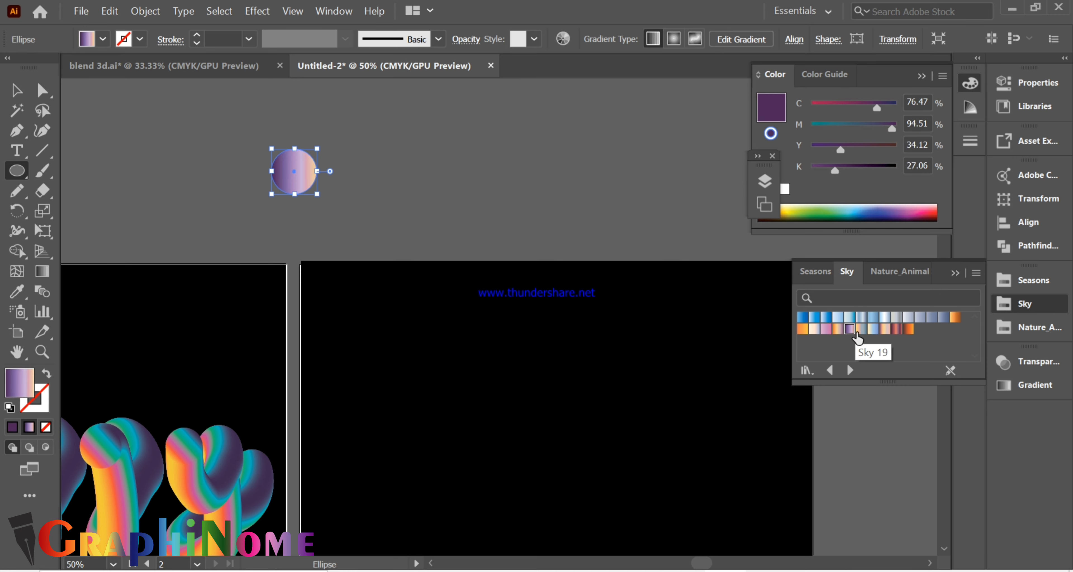
{"action": "left_click", "coordinate": [862, 331]}
{"action": "left_click", "coordinate": [897, 329]}
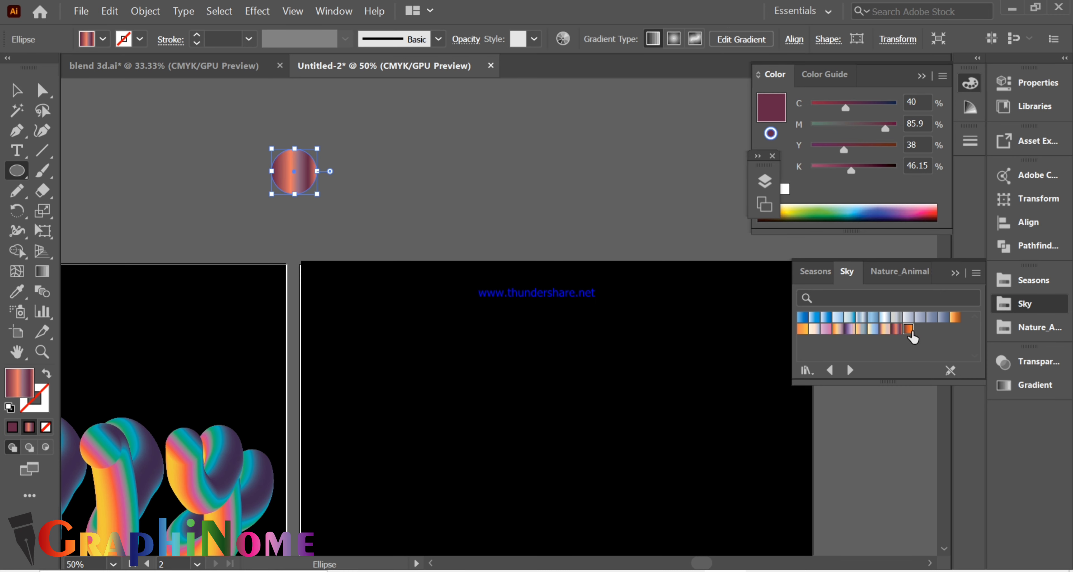
{"action": "left_click", "coordinate": [909, 330]}
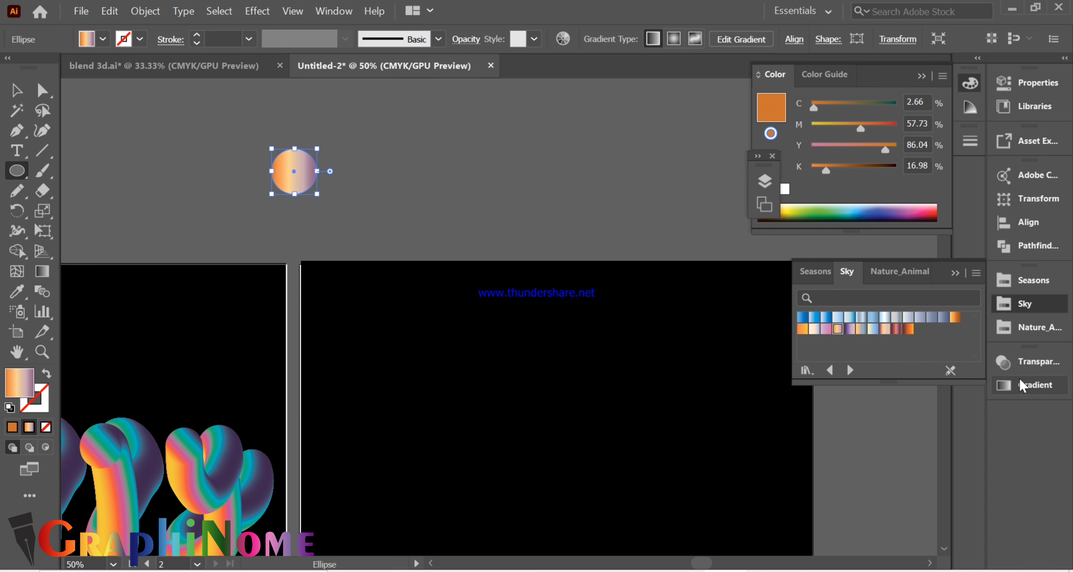
{"action": "left_click", "coordinate": [958, 273]}
- Change the gradient's purple end stop to a deep magenta with C 35, M 96, Y 31.92 and K 41
{"action": "left_click", "coordinate": [1031, 386]}
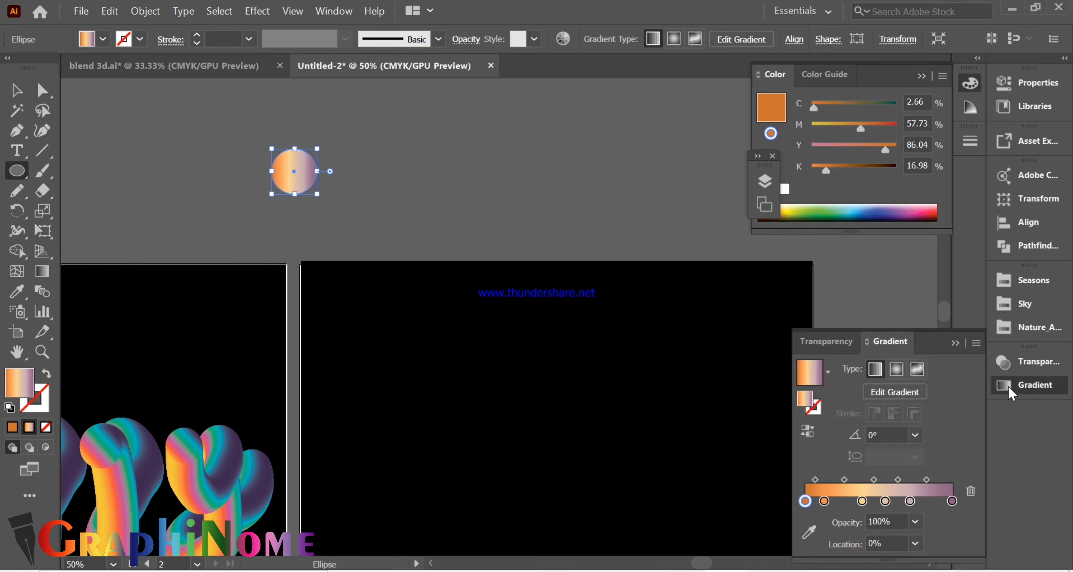
{"action": "left_click", "coordinate": [951, 501]}
{"action": "double_click", "coordinate": [952, 501]}
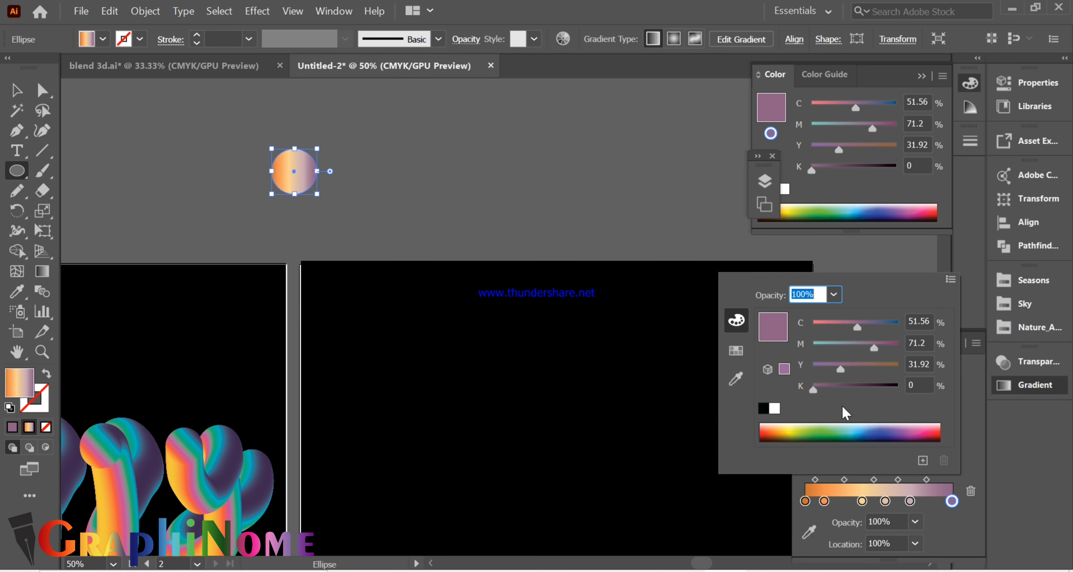
{"action": "left_click_drag", "start_coordinate": [874, 348], "coordinate": [895, 348]}
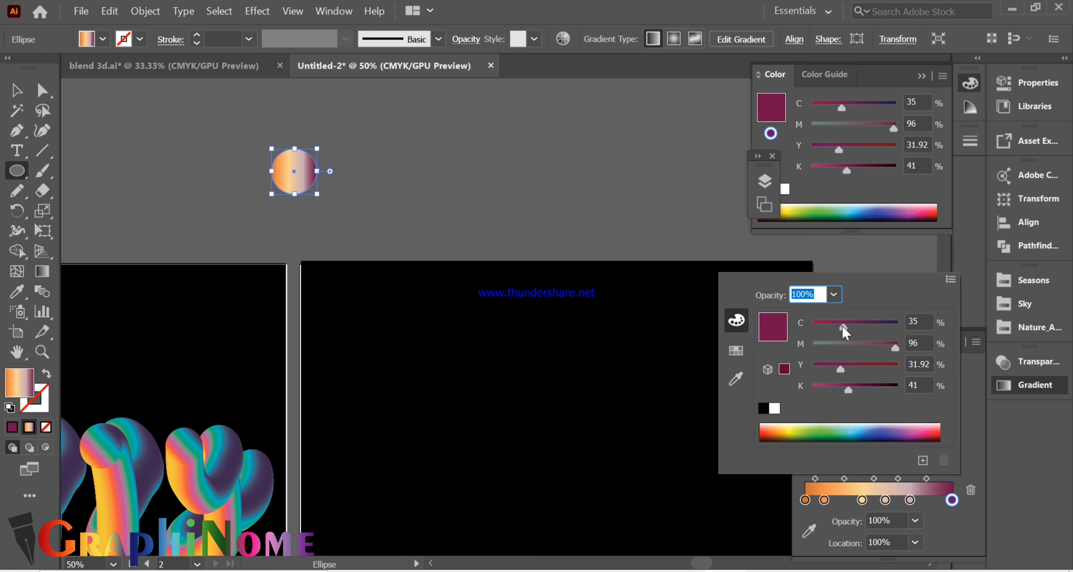
- Add a colour stop near the gradient's magenta end at about 77%, and remove the pale lavender stop
{"action": "left_click", "coordinate": [932, 500]}
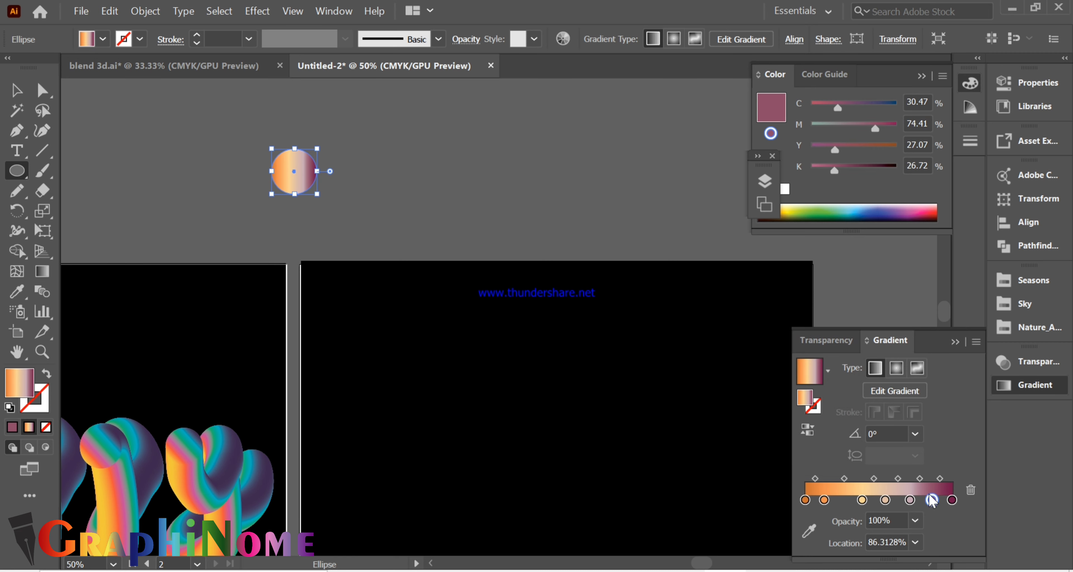
{"action": "left_click_drag", "start_coordinate": [932, 500], "coordinate": [918, 501]}
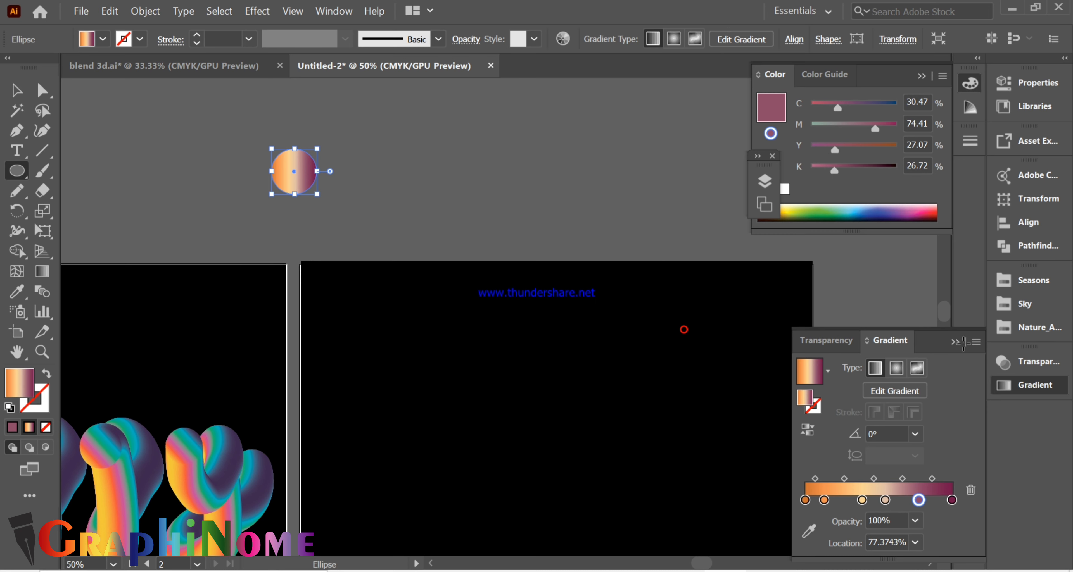
{"action": "left_click", "coordinate": [684, 329]}
{"action": "left_click", "coordinate": [579, 322]}
{"action": "left_click", "coordinate": [956, 342]}
- Duplicate the gradient circle a short distance beside the original and blend the two circles
{"action": "left_click", "coordinate": [23, 93]}
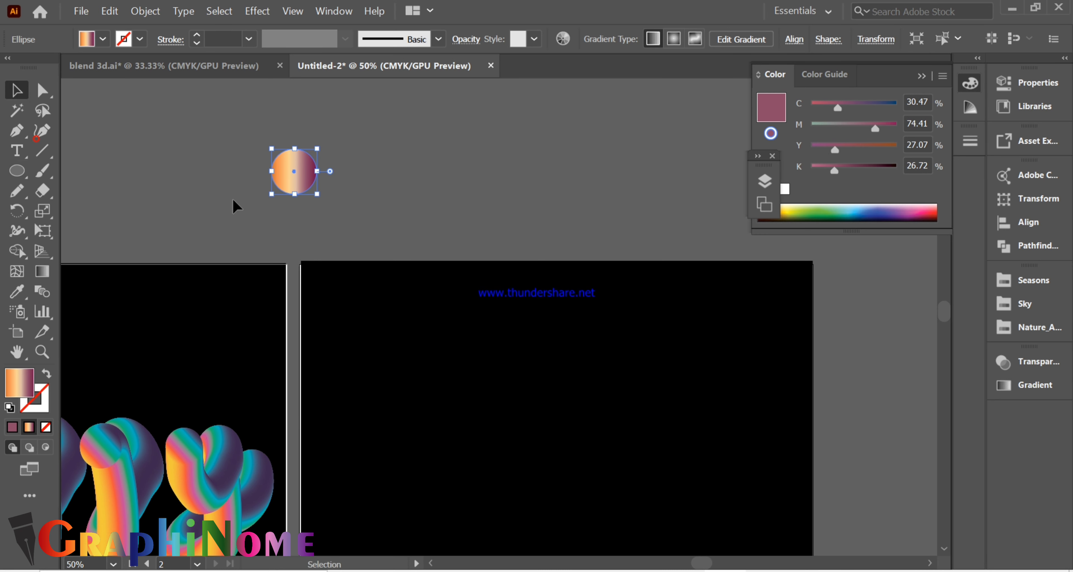
{"action": "left_click_drag", "start_coordinate": [313, 182], "coordinate": [430, 182]}
{"action": "left_click_drag", "start_coordinate": [252, 156], "coordinate": [447, 200]}
{"action": "left_click", "coordinate": [145, 11]}
{"action": "mouse_move", "coordinate": [220, 412]}
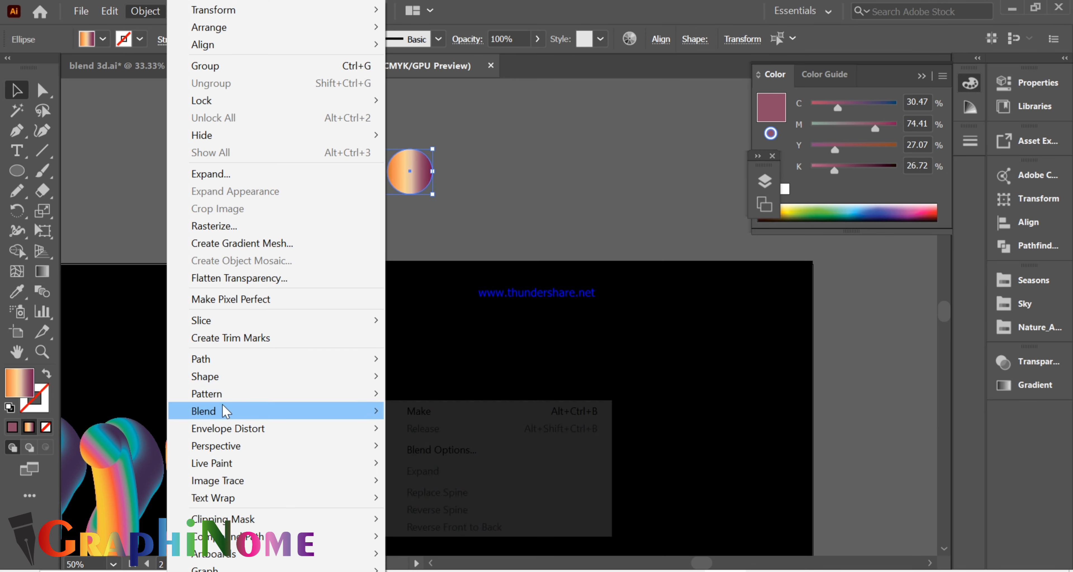
{"action": "left_click", "coordinate": [412, 409]}
{"action": "scroll", "coordinate": [534, 243], "scroll_direction": "down", "scroll_amount": 2}
- Set the blend's spacing to Specified Steps with 200 steps
{"action": "double_click", "coordinate": [43, 294]}
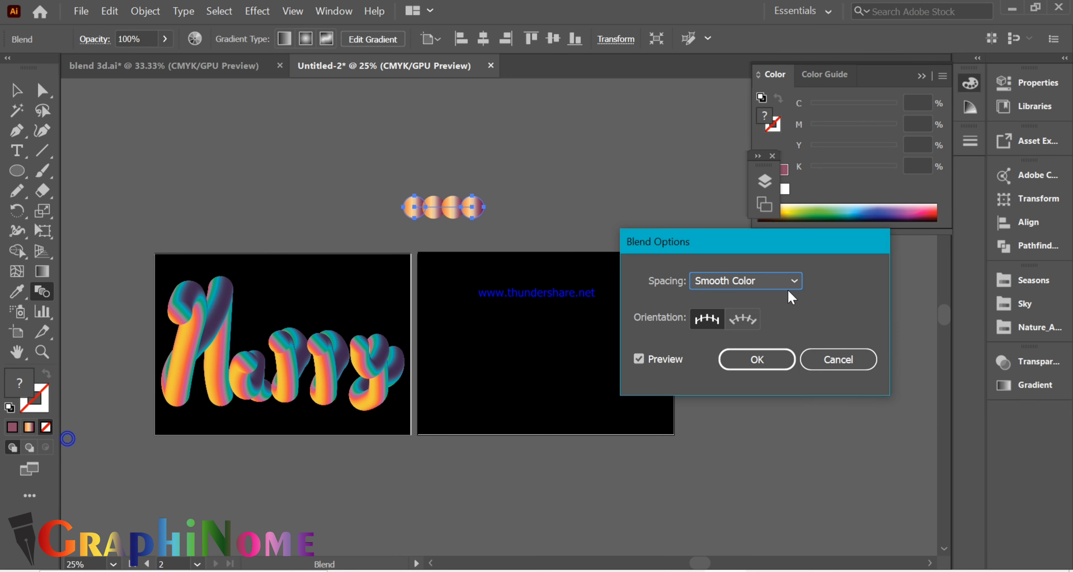
{"action": "left_click", "coordinate": [786, 287]}
{"action": "left_click", "coordinate": [776, 293]}
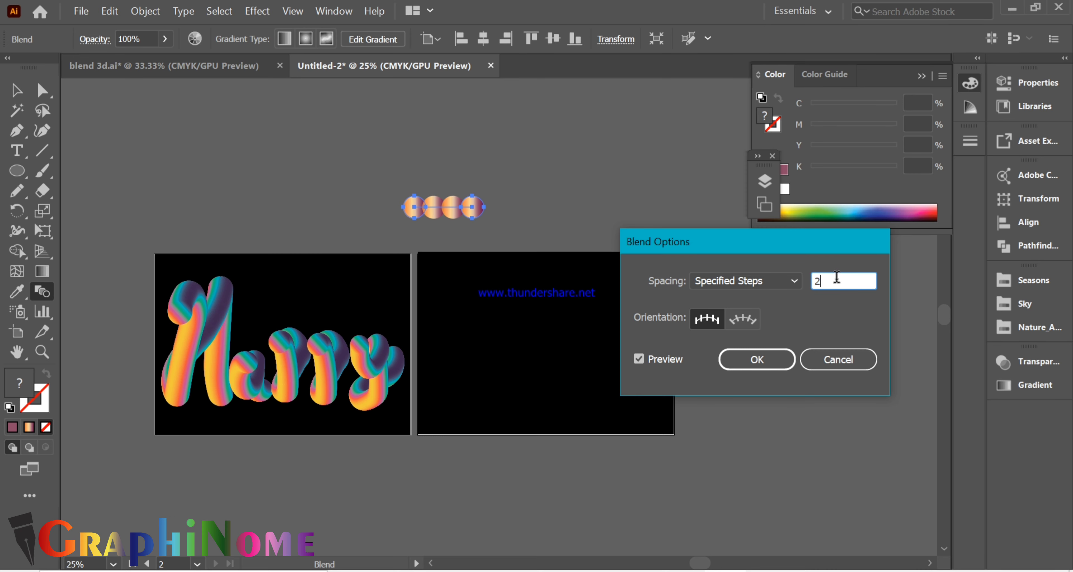
{"action": "type", "text": "00"}
{"action": "left_click", "coordinate": [762, 360]}
- Replace the blend's spine with the handwritten word path on the second artboard
{"action": "left_click", "coordinate": [17, 90]}
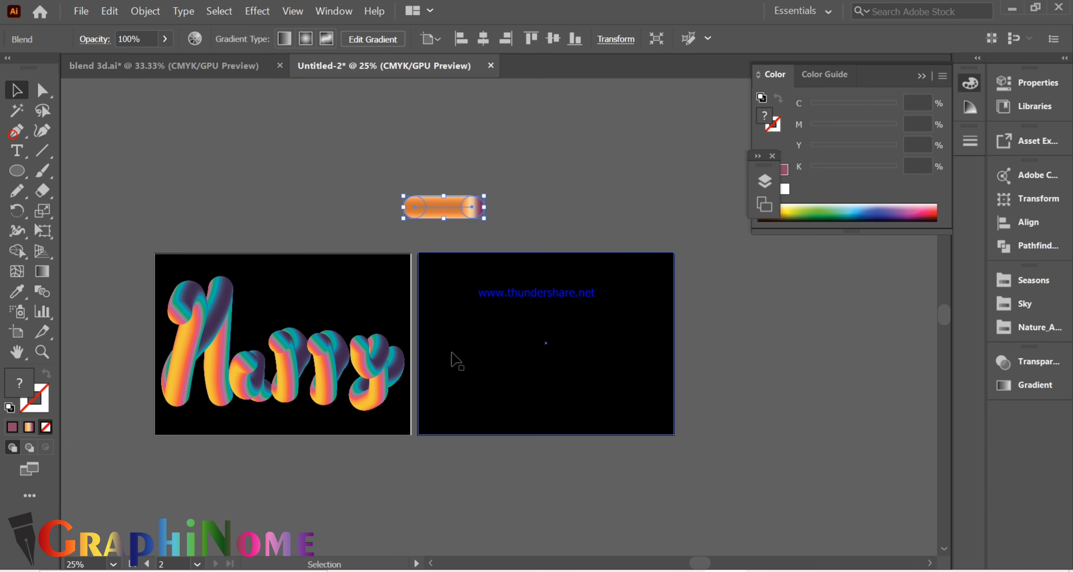
{"action": "scroll", "coordinate": [660, 329], "scroll_direction": "up", "scroll_amount": 2}
{"action": "left_click_drag", "start_coordinate": [715, 423], "coordinate": [521, 354]}
{"action": "left_click", "coordinate": [545, 430], "text": "shift"}
{"action": "left_click_drag", "start_coordinate": [571, 393], "coordinate": [652, 430]}
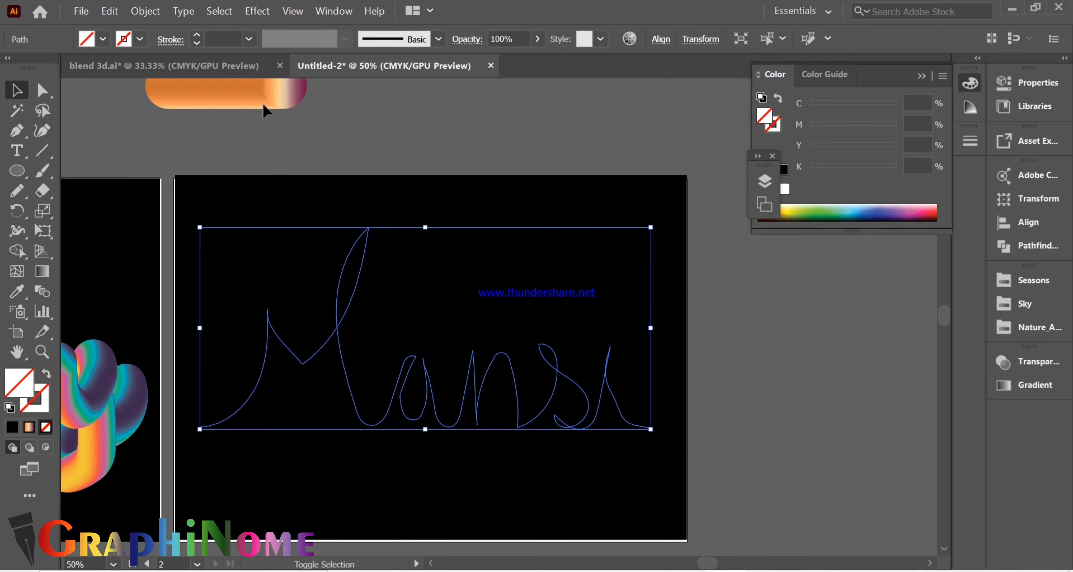
{"action": "left_click", "coordinate": [225, 94], "text": "shift"}
{"action": "left_click", "coordinate": [145, 11]}
{"action": "mouse_move", "coordinate": [213, 412]}
{"action": "left_click", "coordinate": [458, 492]}
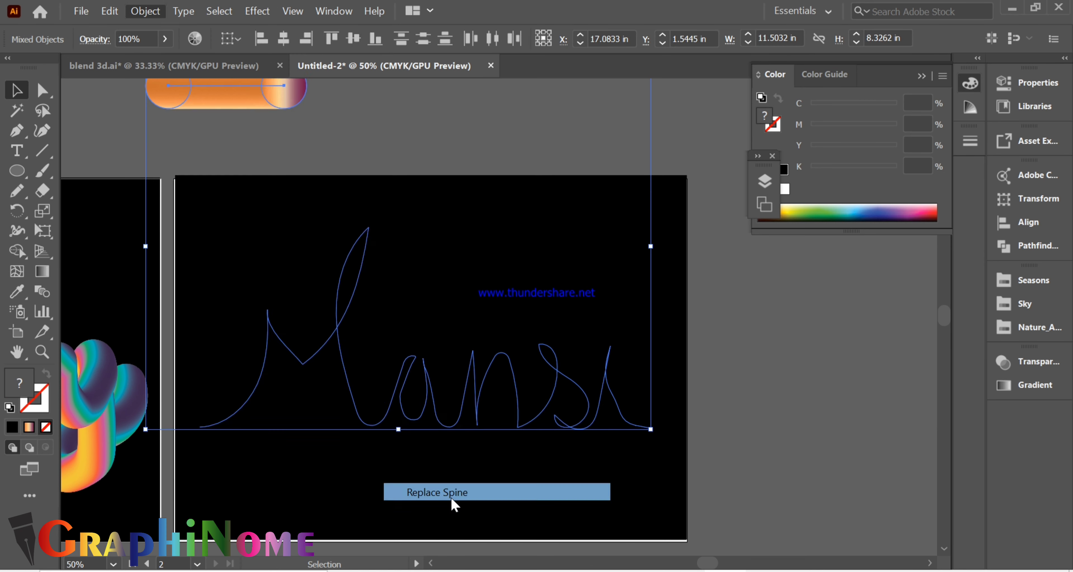
- Preview the lettering blend with 500 specified steps and raise the final setting to 1000
{"action": "double_click", "coordinate": [21, 314]}
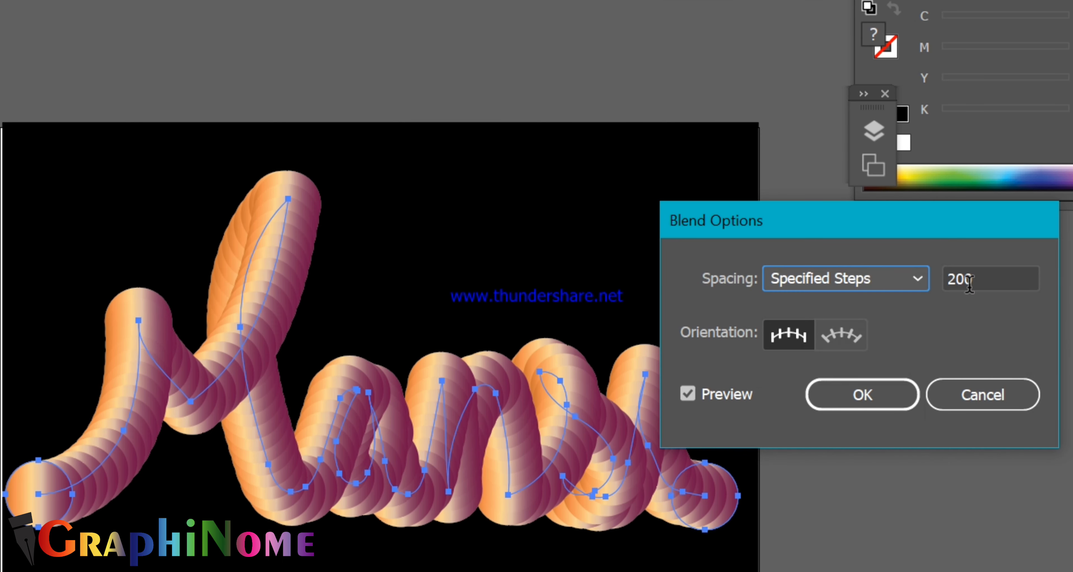
{"action": "type", "text": "500"}
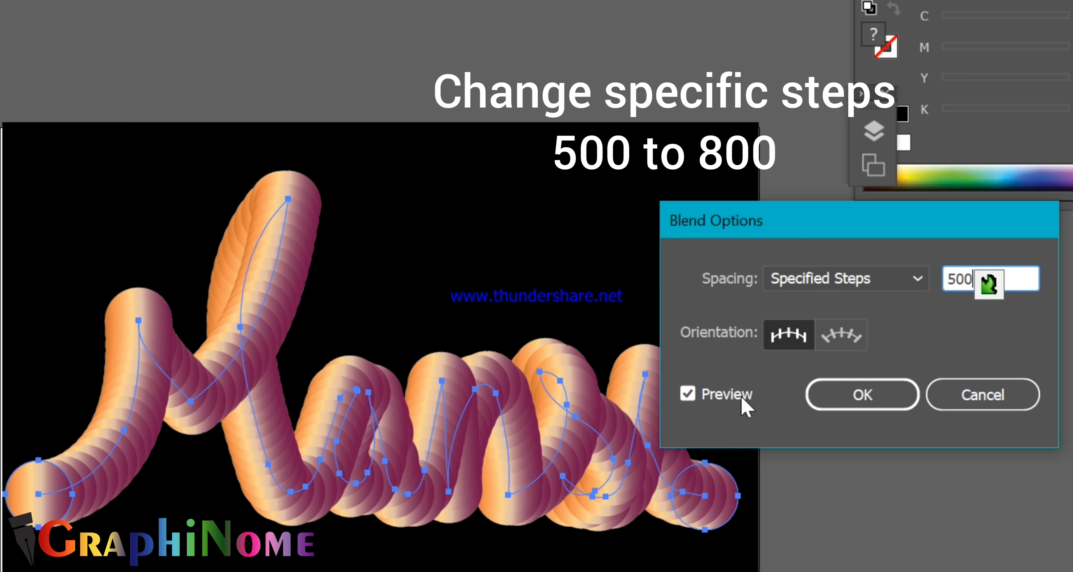
{"action": "left_click", "coordinate": [741, 395]}
{"action": "double_click", "coordinate": [943, 287]}
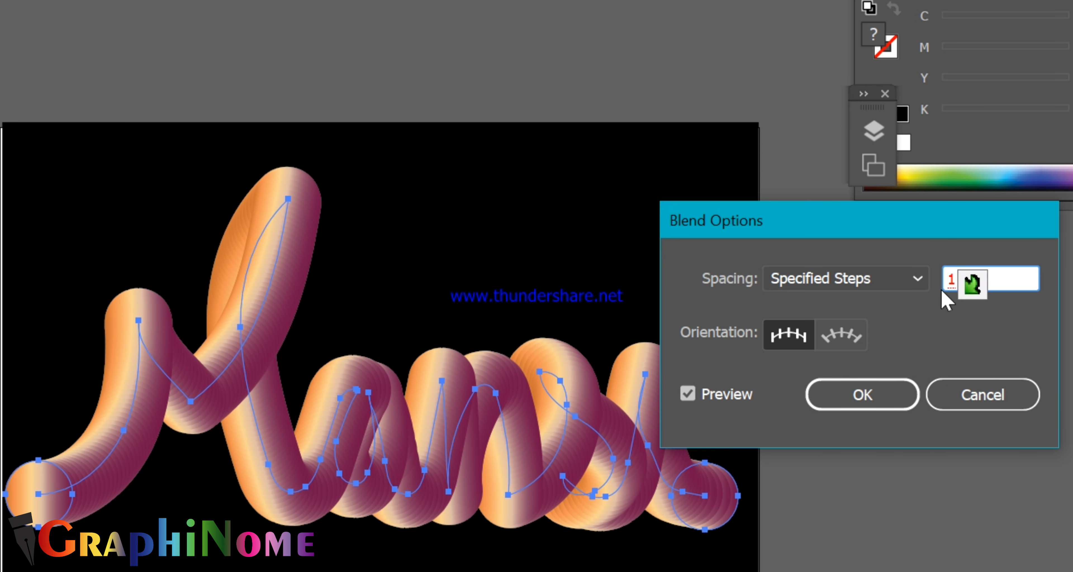
{"action": "type", "text": "1000"}
{"action": "left_click", "coordinate": [700, 394]}
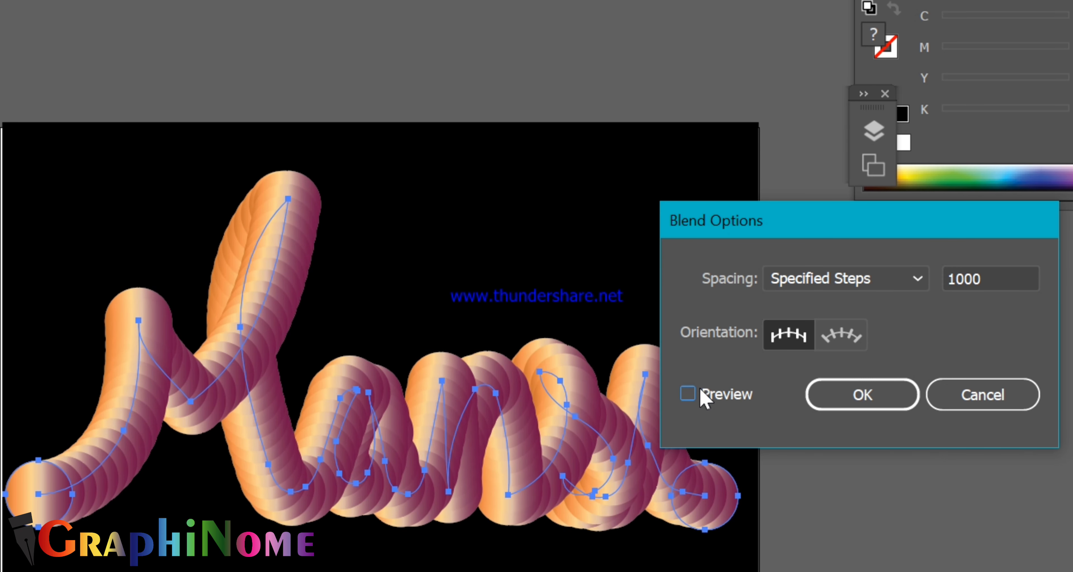
{"action": "left_click", "coordinate": [701, 396]}
{"action": "left_click", "coordinate": [862, 395]}
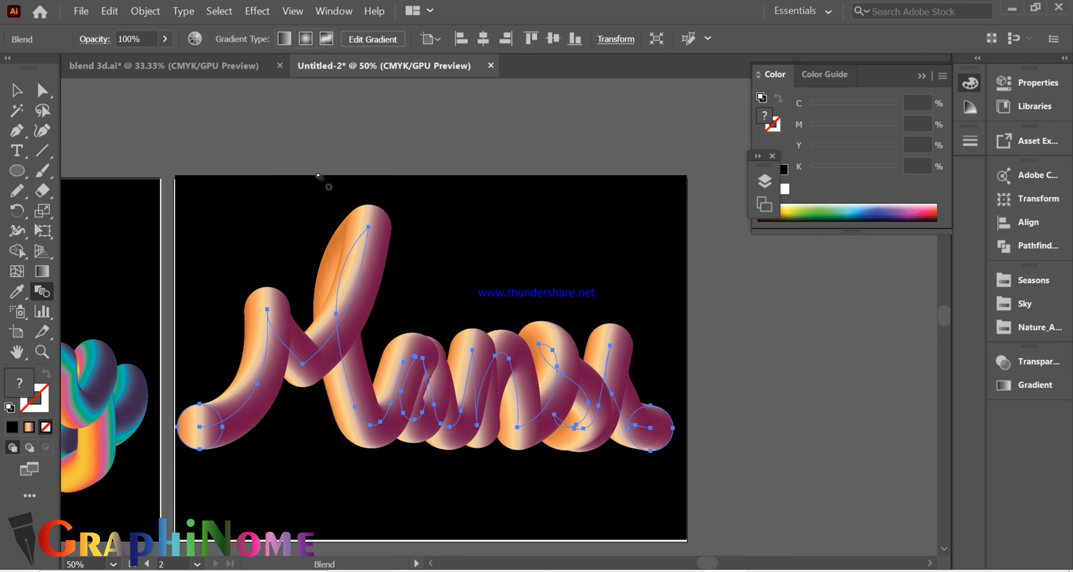
- Isolate the blend and slightly shrink the circle at the end of the word
{"action": "scroll", "coordinate": [474, 463], "scroll_direction": "up", "scroll_amount": 1}
{"action": "scroll", "coordinate": [475, 464], "scroll_direction": "up", "scroll_amount": 1}
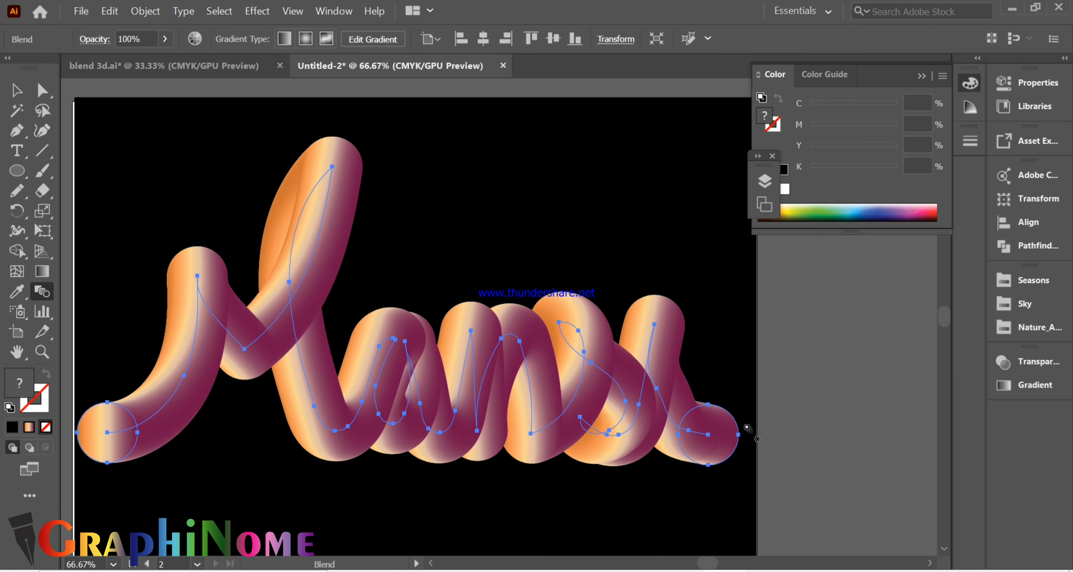
{"action": "left_click", "coordinate": [42, 91]}
{"action": "left_click", "coordinate": [18, 93]}
{"action": "double_click", "coordinate": [717, 456]}
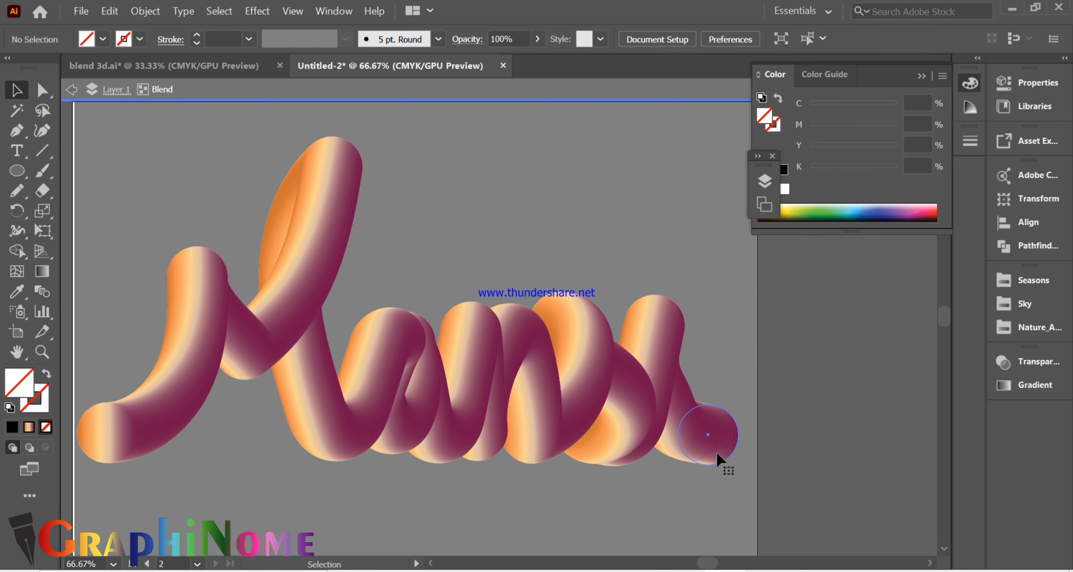
{"action": "left_click", "coordinate": [717, 458]}
{"action": "left_click_drag", "start_coordinate": [739, 465], "coordinate": [733, 460]}
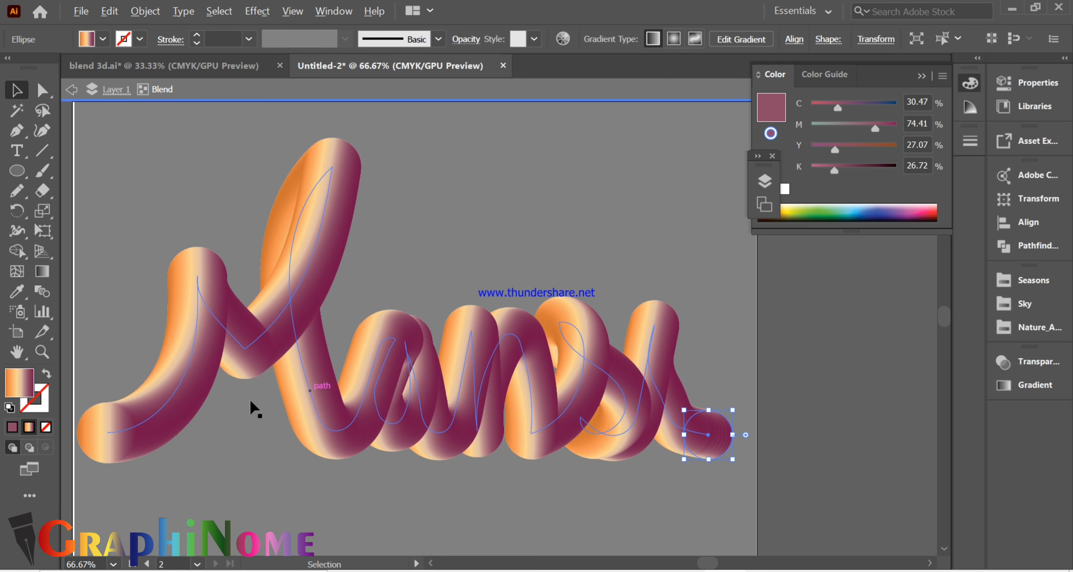
- Slightly shrink the circle at the start of the word and exit isolation mode
{"action": "left_click", "coordinate": [111, 444]}
{"action": "left_click", "coordinate": [112, 446]}
{"action": "left_click_drag", "start_coordinate": [140, 467], "coordinate": [134, 460]}
{"action": "left_click", "coordinate": [516, 406]}
{"action": "scroll", "coordinate": [516, 407], "scroll_direction": "down", "scroll_amount": 1}
{"action": "double_click", "coordinate": [745, 395]}
- Bow the M's first stem slightly outward by adjusting the handle at its peak, and undo the accidental shift of the lettering
{"action": "left_click", "coordinate": [313, 303]}
{"action": "left_click", "coordinate": [288, 312]}
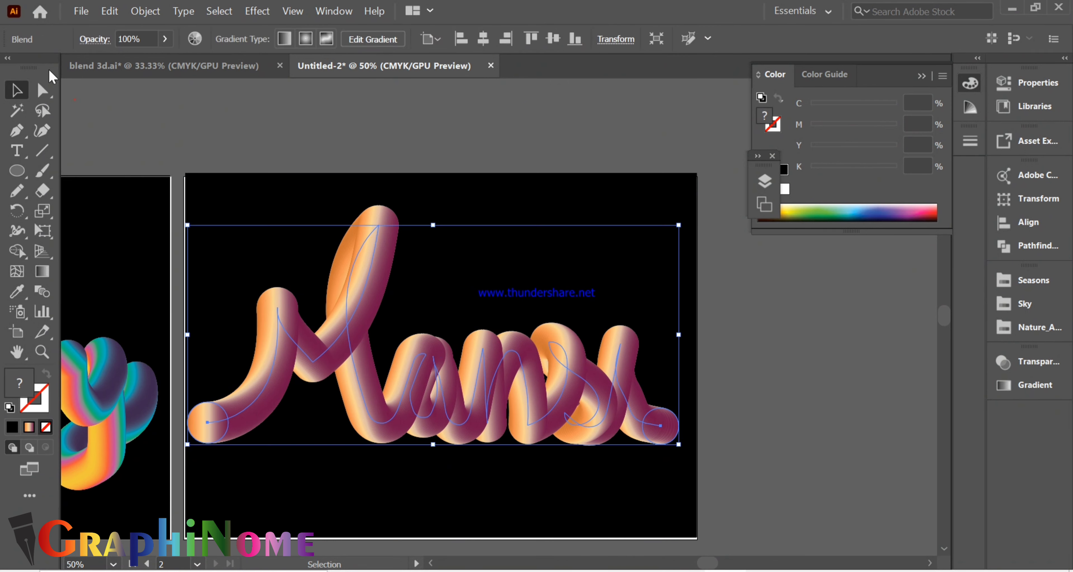
{"action": "left_click", "coordinate": [43, 90]}
{"action": "scroll", "coordinate": [278, 268], "scroll_direction": "up", "scroll_amount": 2}
{"action": "left_click", "coordinate": [277, 349]}
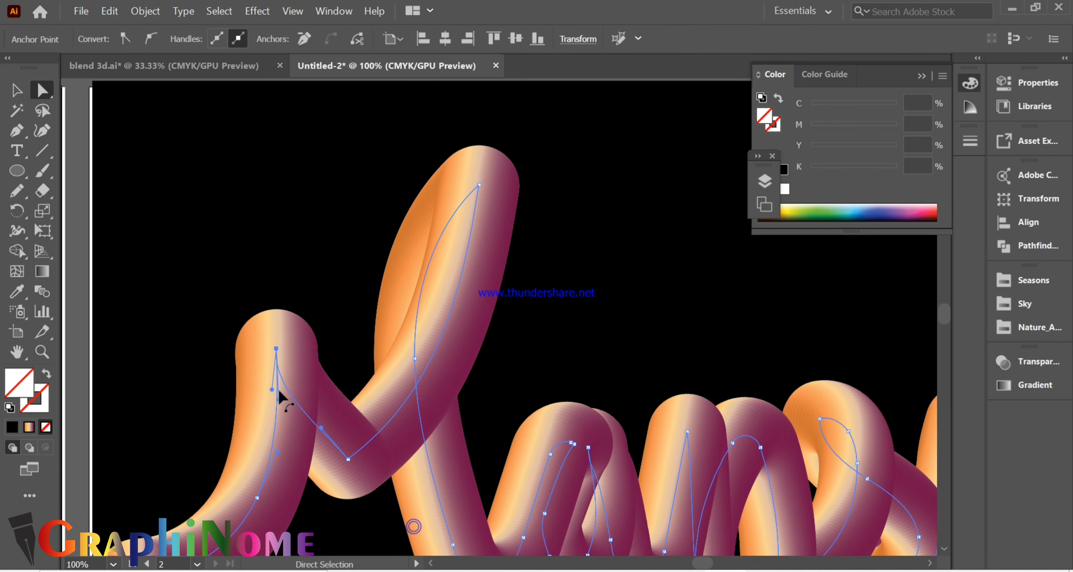
{"action": "mouse_move", "coordinate": [280, 401]}
{"action": "left_mouse_down"}
{"action": "mouse_move", "coordinate": [290, 396]}
{"action": "mouse_move", "coordinate": [265, 381]}
{"action": "mouse_move", "coordinate": [283, 394]}
{"action": "left_mouse_up"}
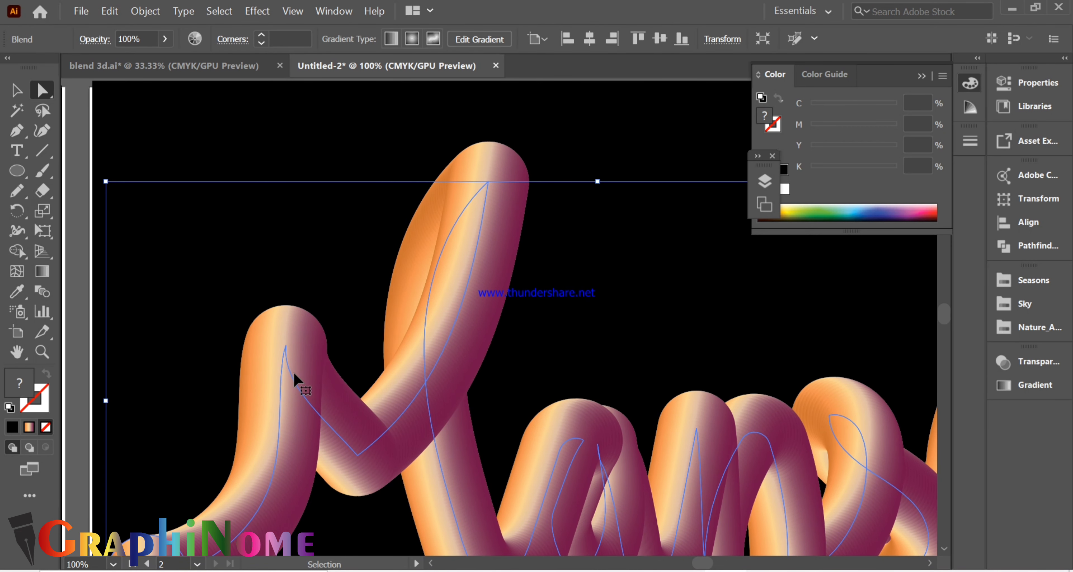
{"action": "key", "text": "ctrl+z"}
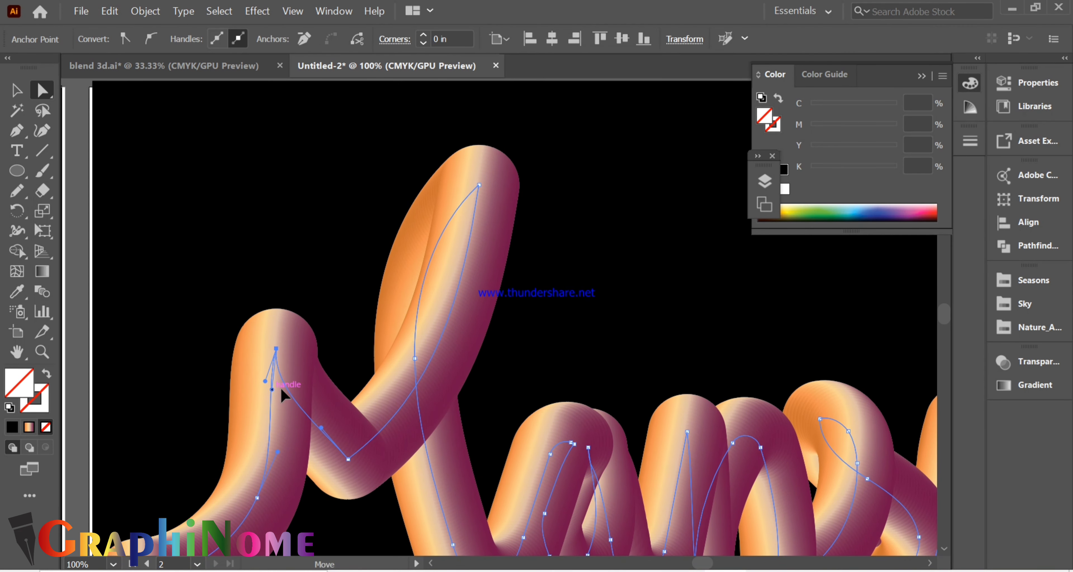
{"action": "key", "text": "ctrl+z"}
- Examine the spine's anchor points and the whole word on the second artboard, and deselect the lettering
{"action": "left_click", "coordinate": [330, 370]}
{"action": "left_click", "coordinate": [349, 460]}
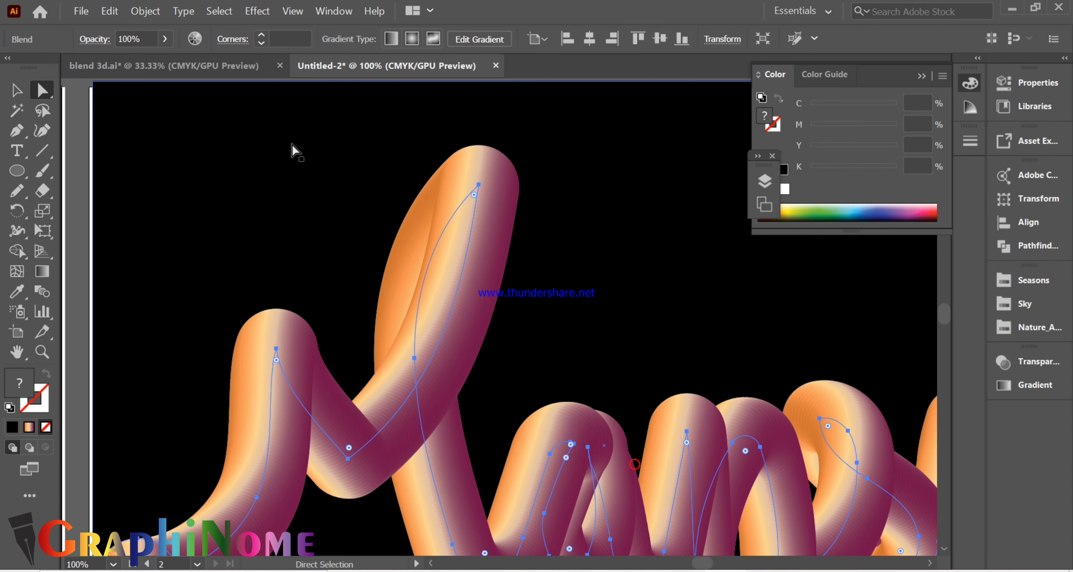
{"action": "scroll", "coordinate": [292, 144], "scroll_direction": "down", "scroll_amount": 2}
{"action": "left_click", "coordinate": [474, 394]}
{"action": "left_click", "coordinate": [447, 331]}
{"action": "scroll", "coordinate": [448, 344], "scroll_direction": "up", "scroll_amount": 1}
{"action": "key", "text": "alt"}
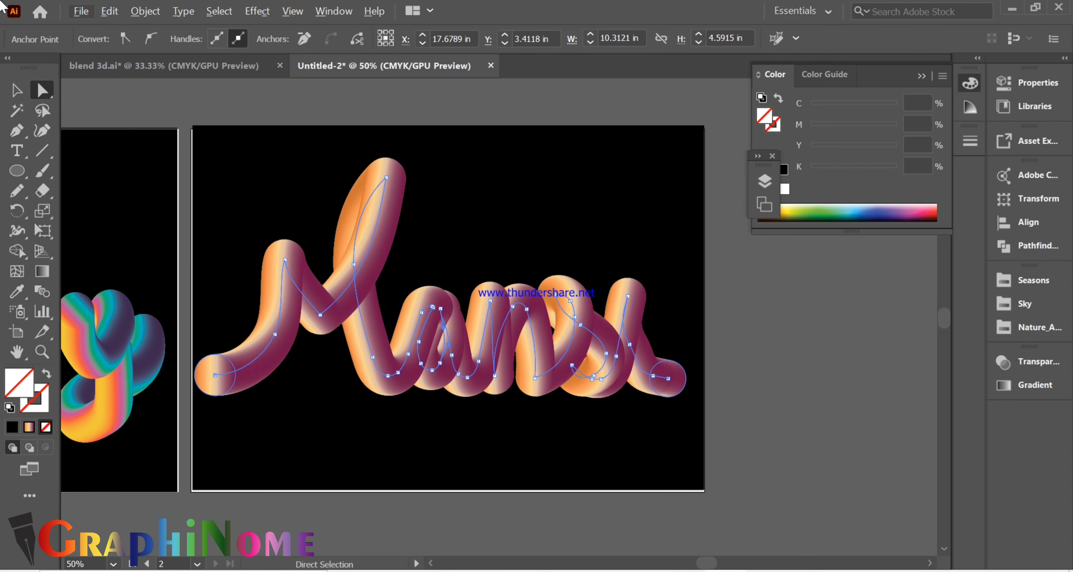
{"action": "left_click", "coordinate": [810, 313]}
{"action": "scroll", "coordinate": [131, 275], "scroll_direction": "up", "scroll_amount": 2}
{"action": "left_click", "coordinate": [17, 171]}
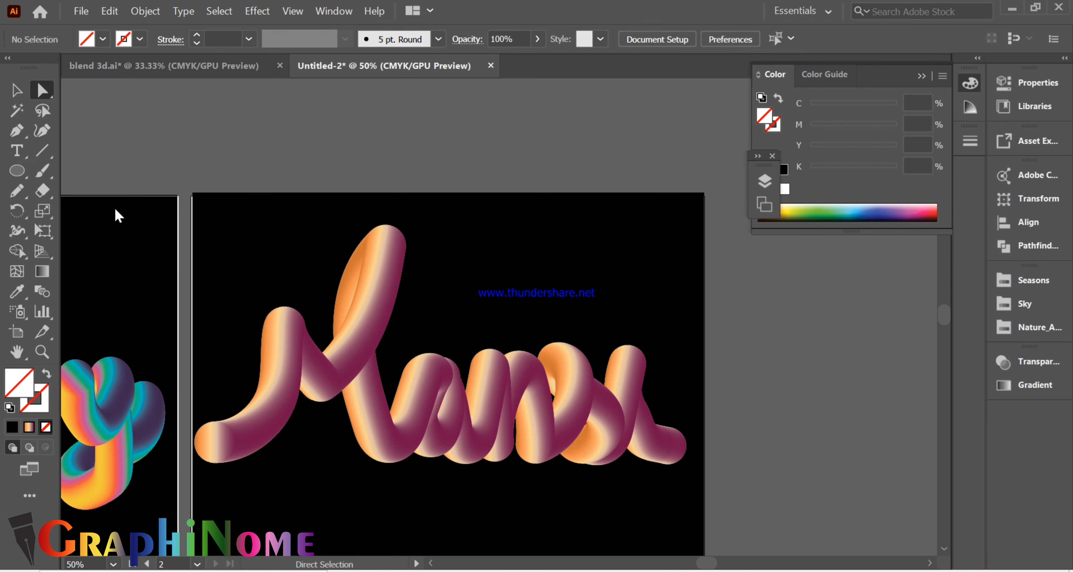
- Draw a small circle above the i as its dot, fill it with the lettering's orange-to-purple gradient, and deselect it
{"action": "left_click_drag", "start_coordinate": [629, 300], "coordinate": [622, 293]}
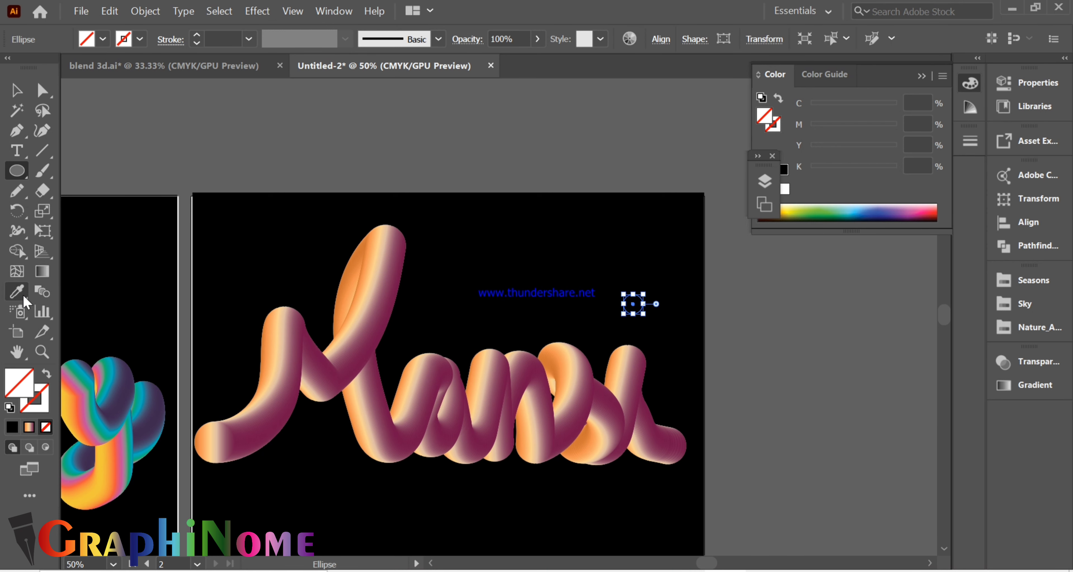
{"action": "left_click", "coordinate": [342, 347]}
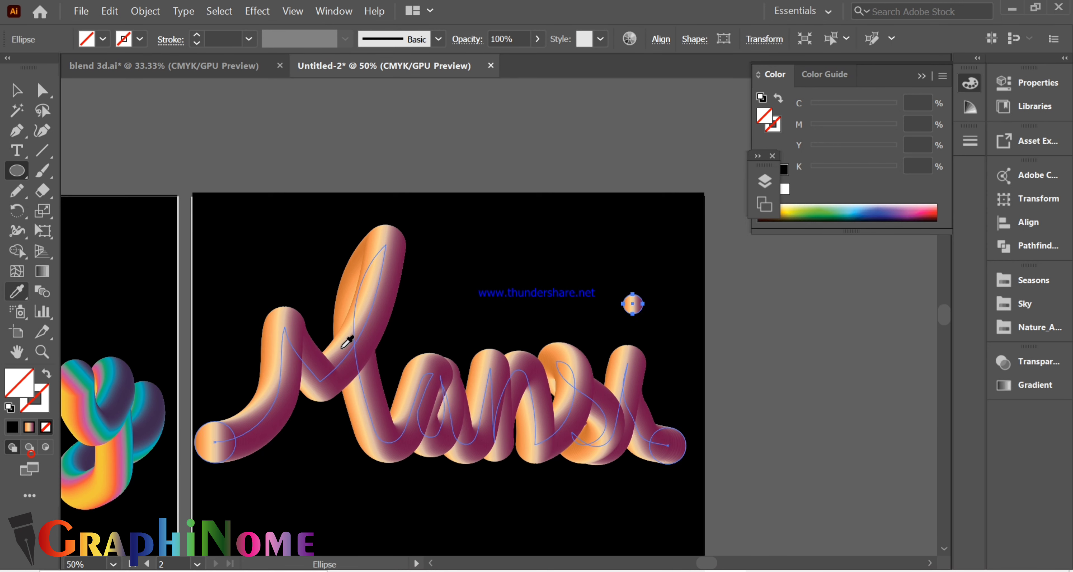
{"action": "key", "text": "shift+s"}
{"action": "left_click", "coordinate": [767, 346]}
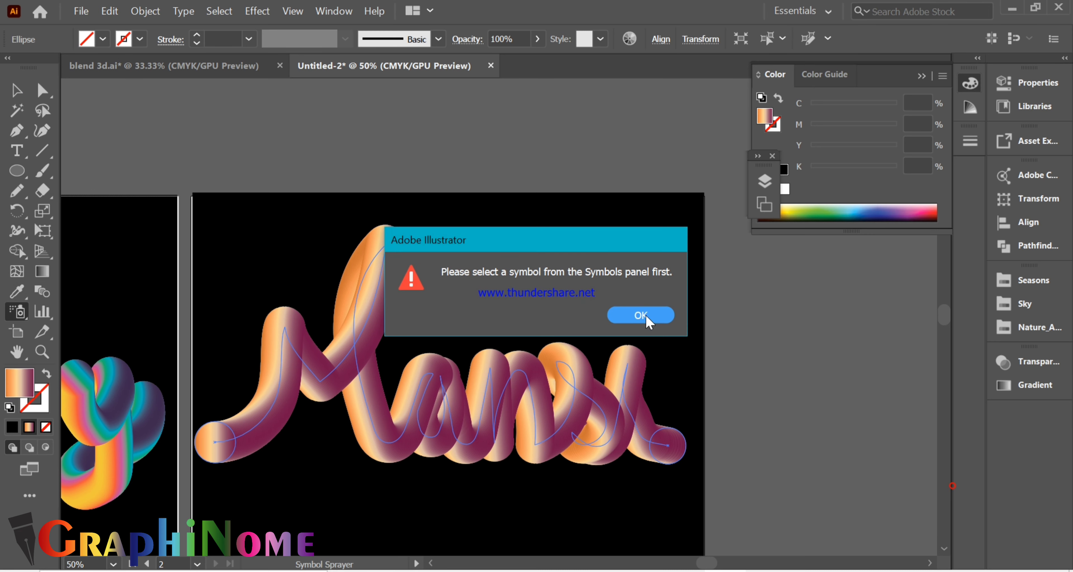
{"action": "left_click", "coordinate": [646, 316]}
{"action": "left_click", "coordinate": [16, 91]}
{"action": "left_click", "coordinate": [317, 158]}
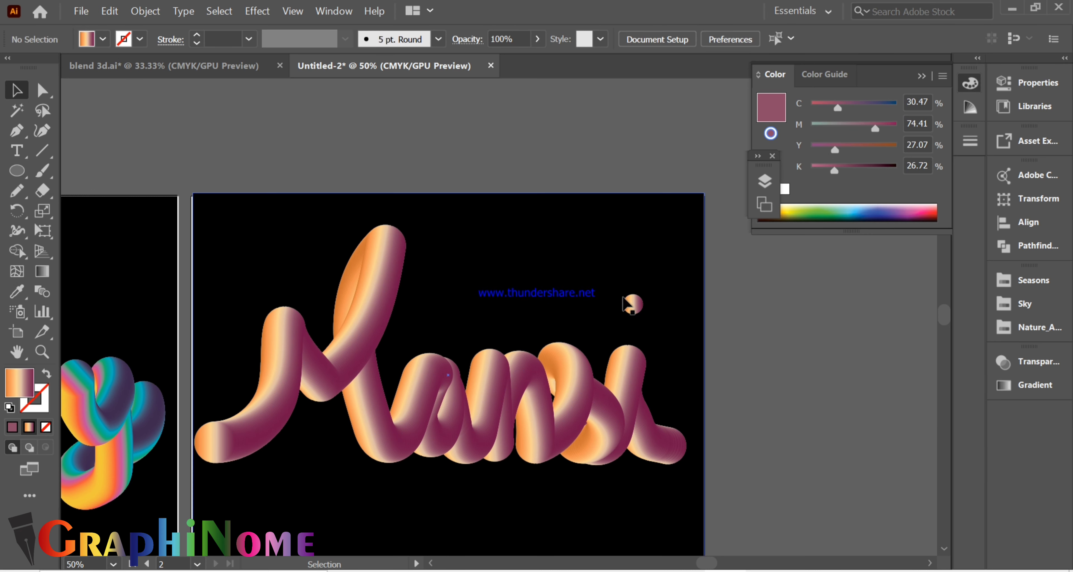
- Rotate the i's dot until its gradient runs nearly vertically, with orange at the top and purple at the bottom
{"action": "left_click", "coordinate": [635, 306]}
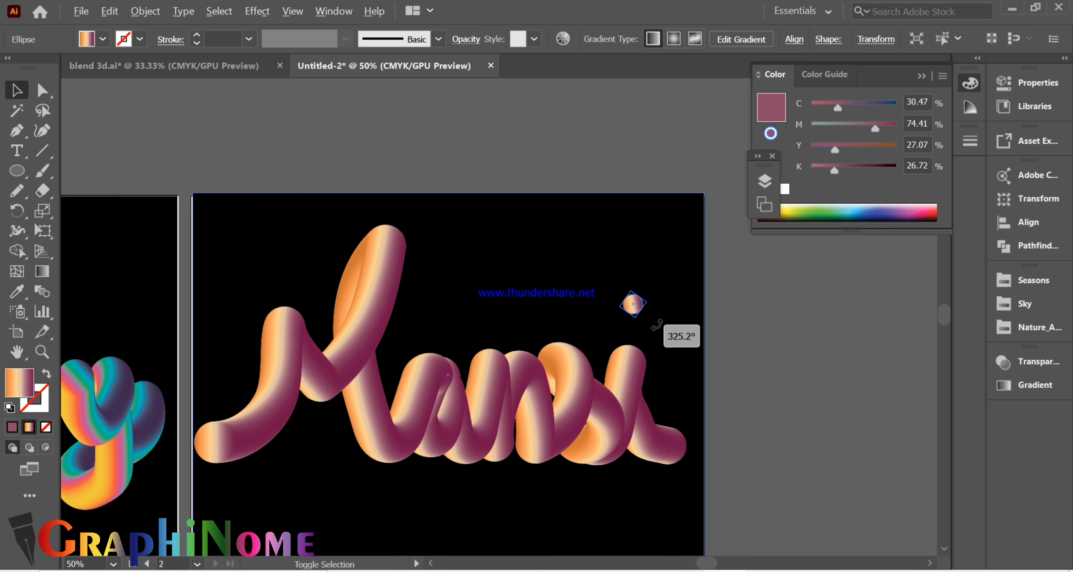
{"action": "left_click", "coordinate": [640, 321]}
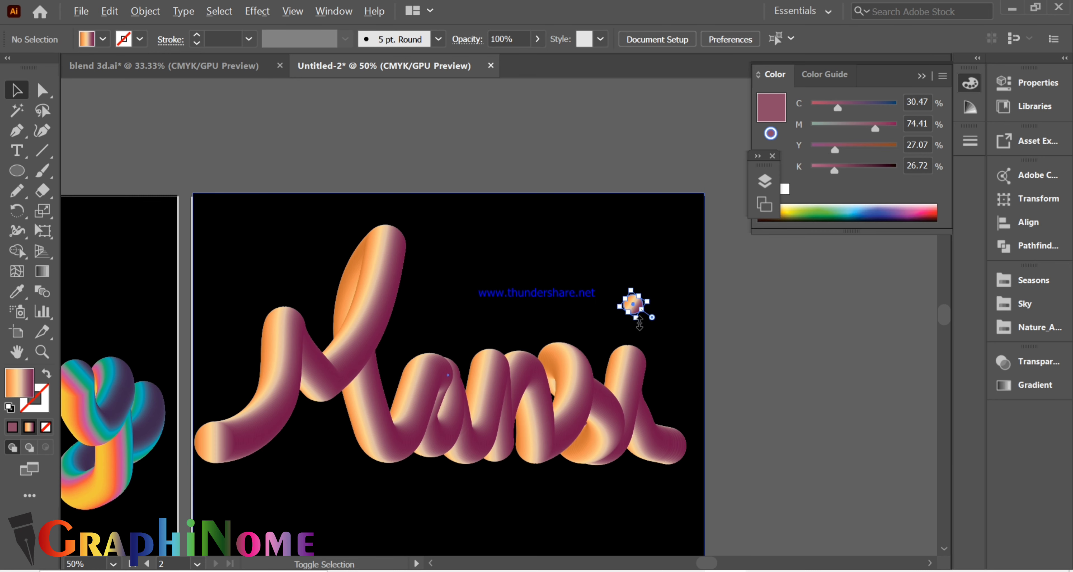
{"action": "left_click_drag", "start_coordinate": [644, 331], "coordinate": [645, 330]}
{"action": "left_click", "coordinate": [934, 353]}
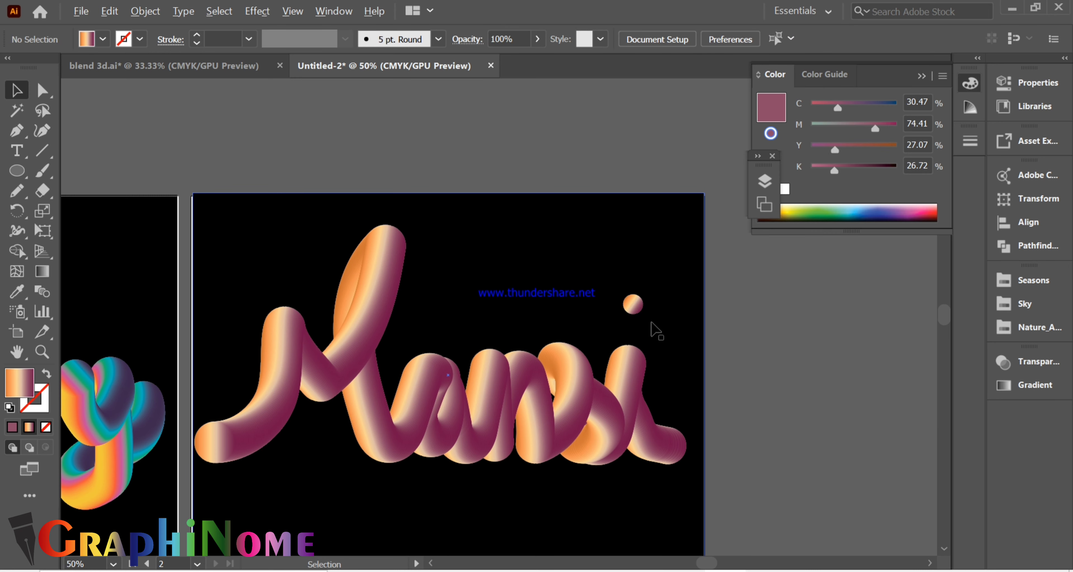
{"action": "left_click", "coordinate": [649, 321]}
{"action": "left_click", "coordinate": [638, 307]}
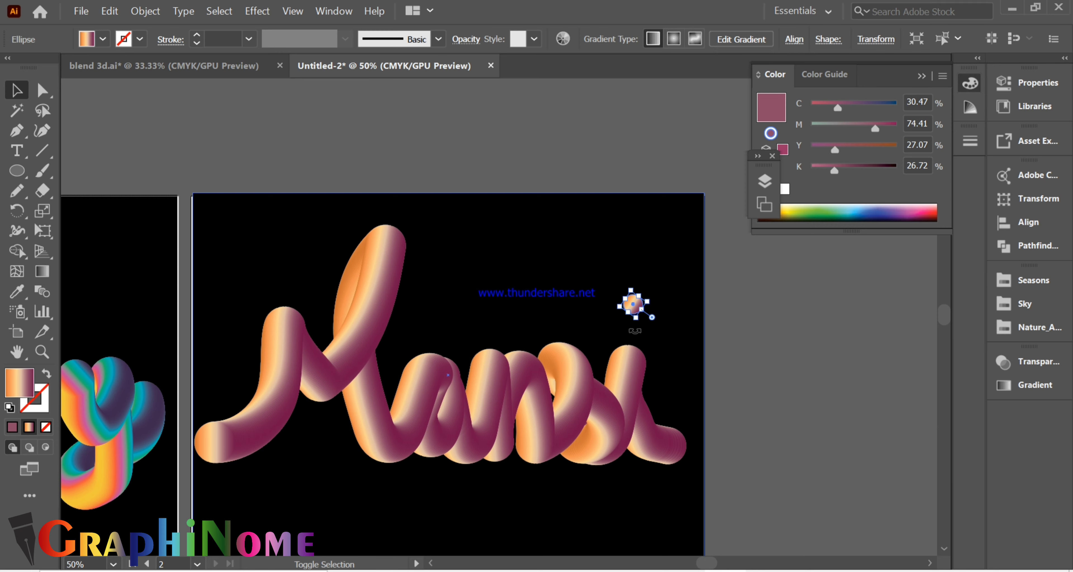
{"action": "left_click_drag", "start_coordinate": [635, 331], "coordinate": [646, 337]}
- Enlarge the i's dot to about twice its size, matching the stroke's thickness, and deselect it
{"action": "scroll", "coordinate": [662, 315], "scroll_direction": "up", "scroll_amount": 9}
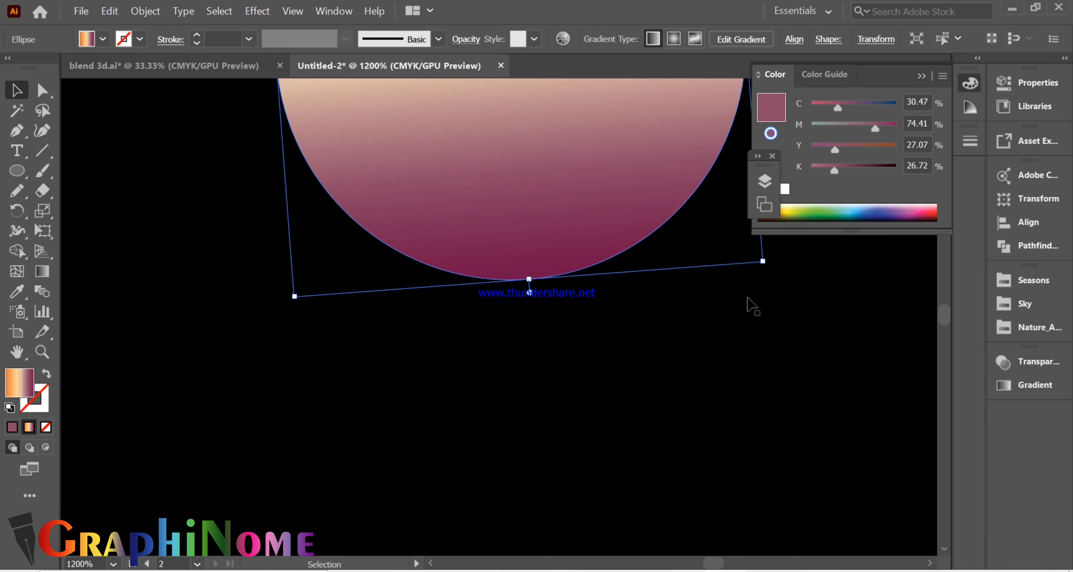
{"action": "scroll", "coordinate": [735, 307], "scroll_direction": "down", "scroll_amount": 2}
{"action": "left_click_drag", "start_coordinate": [749, 285], "coordinate": [768, 322]}
{"action": "scroll", "coordinate": [577, 352], "scroll_direction": "down", "scroll_amount": 5}
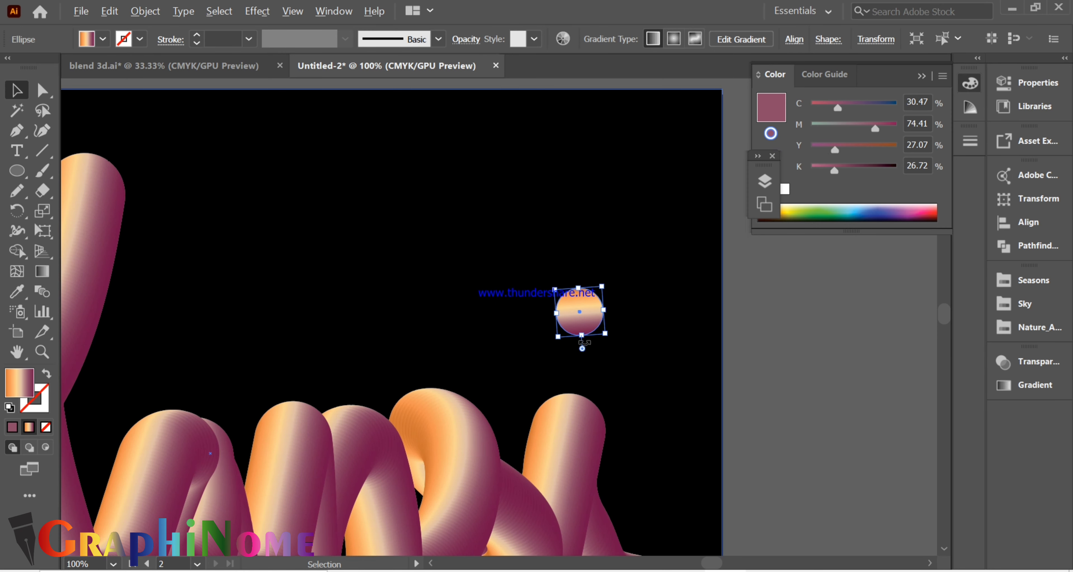
{"action": "left_click", "coordinate": [845, 338]}
{"action": "scroll", "coordinate": [833, 344], "scroll_direction": "down", "scroll_amount": 1}
{"action": "left_click", "coordinate": [692, 323]}
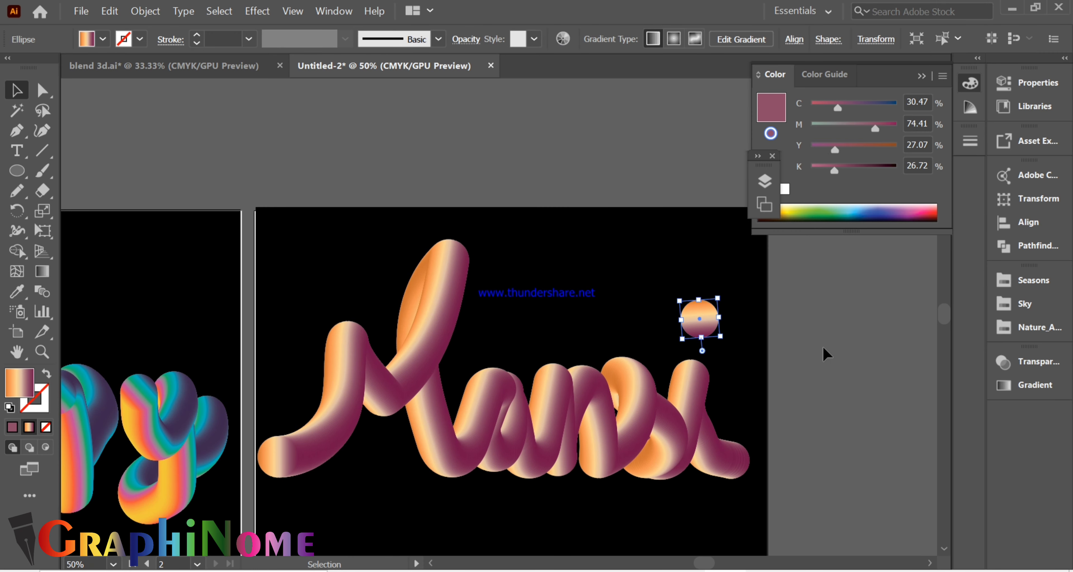
{"action": "left_click", "coordinate": [826, 354]}
{"action": "scroll", "coordinate": [708, 291], "scroll_direction": "down", "scroll_amount": 3}
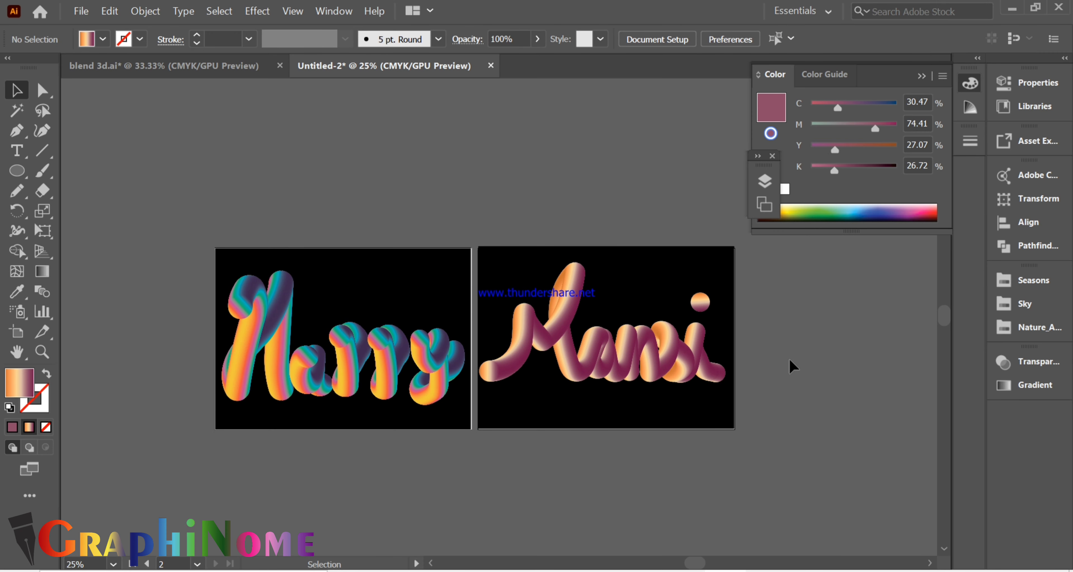
- Collapse the Color panel and dock the floating Layers and Artboards panels below the Gradient panel
{"action": "left_click", "coordinate": [921, 76]}
{"action": "left_click_drag", "start_coordinate": [764, 165], "coordinate": [1025, 446]}
- Switch the document from GPU preview to CPU preview
{"action": "left_click", "coordinate": [292, 11]}
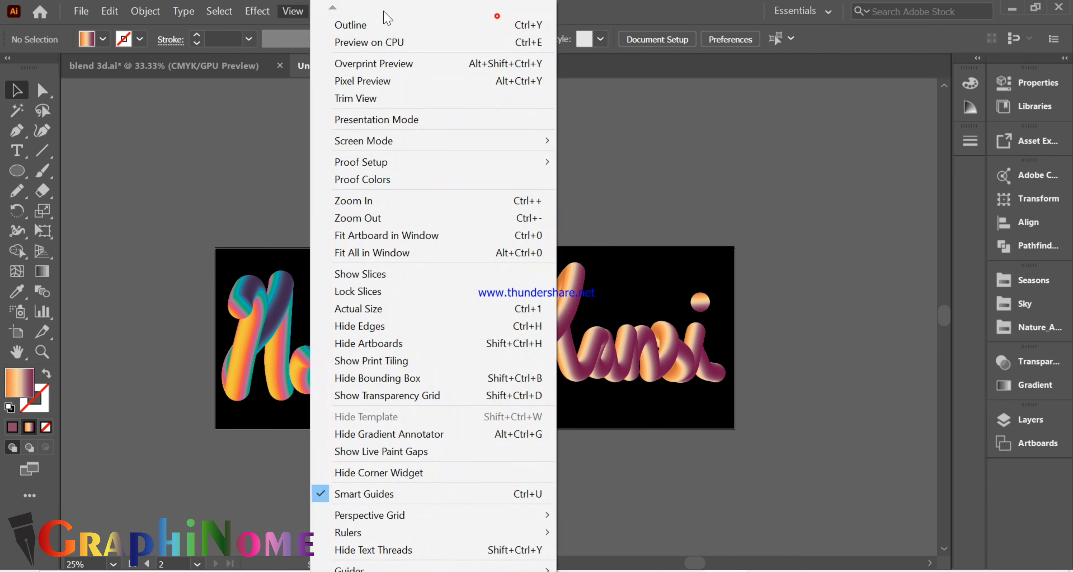
{"action": "left_click", "coordinate": [307, 13]}
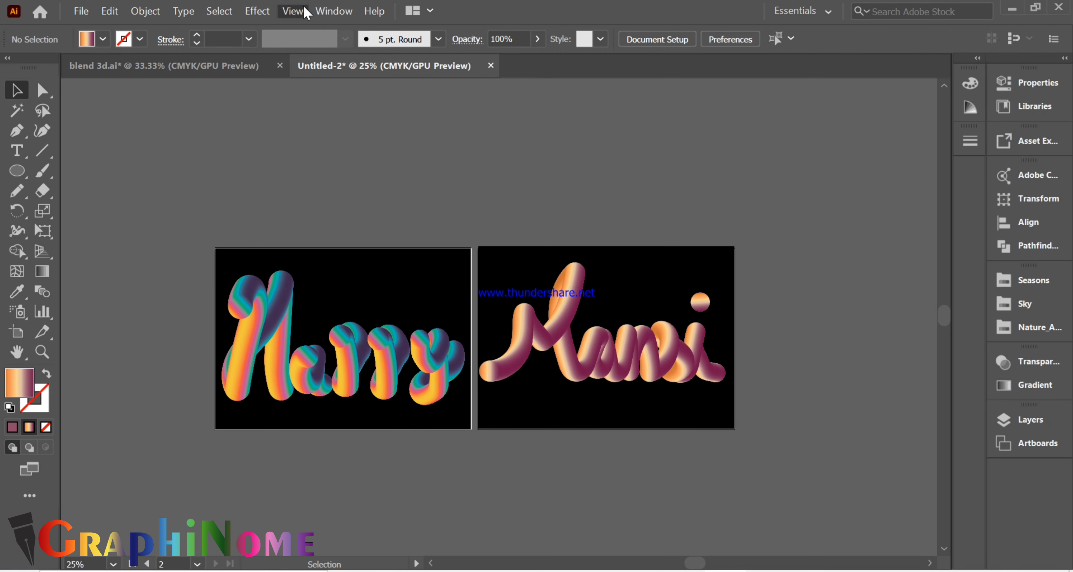
{"action": "left_click", "coordinate": [335, 13]}
- Examine the first artboard's lettering group up close, compare it with the second word, and deselect it
{"action": "left_click", "coordinate": [278, 309]}
{"action": "scroll", "coordinate": [267, 342], "scroll_direction": "up", "scroll_amount": 1}
{"action": "scroll", "coordinate": [292, 395], "scroll_direction": "up", "scroll_amount": 3}
{"action": "key", "text": "super"}
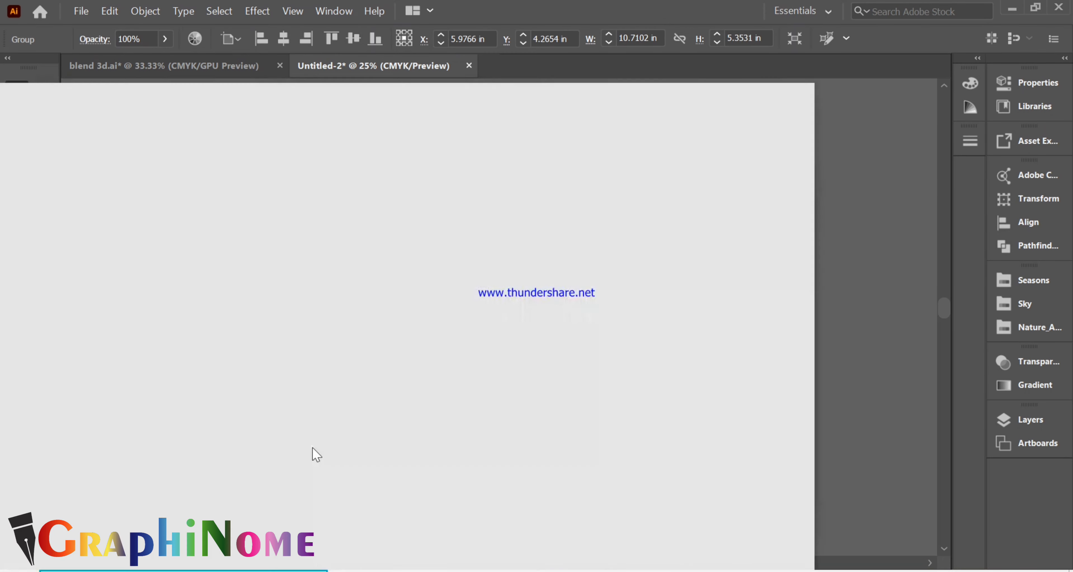
{"action": "key", "text": "super"}
{"action": "scroll", "coordinate": [313, 452], "scroll_direction": "up", "scroll_amount": 4}
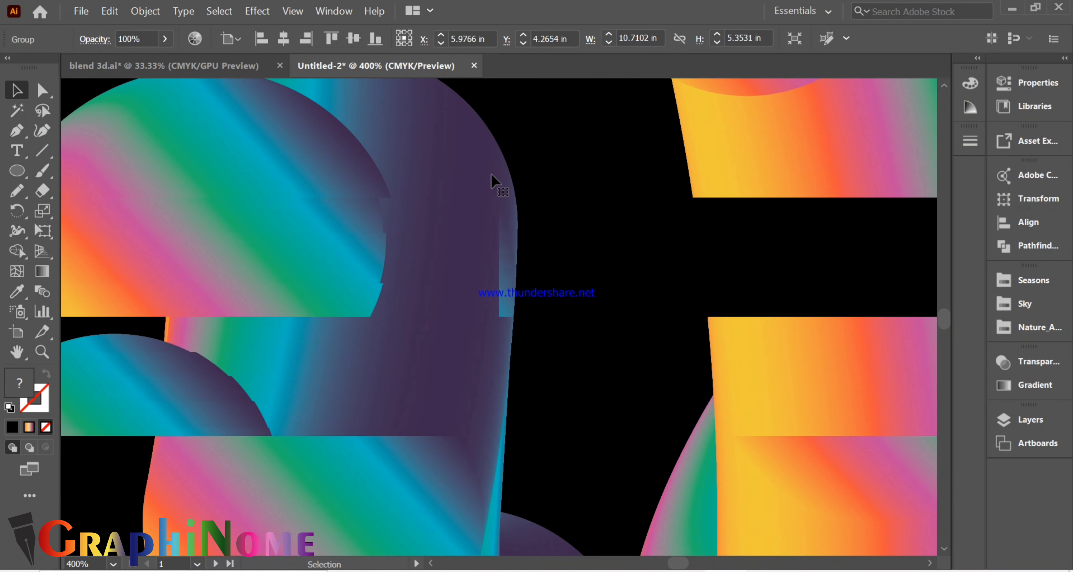
{"action": "scroll", "coordinate": [513, 350], "scroll_direction": "down", "scroll_amount": 9}
{"action": "left_click", "coordinate": [605, 432]}
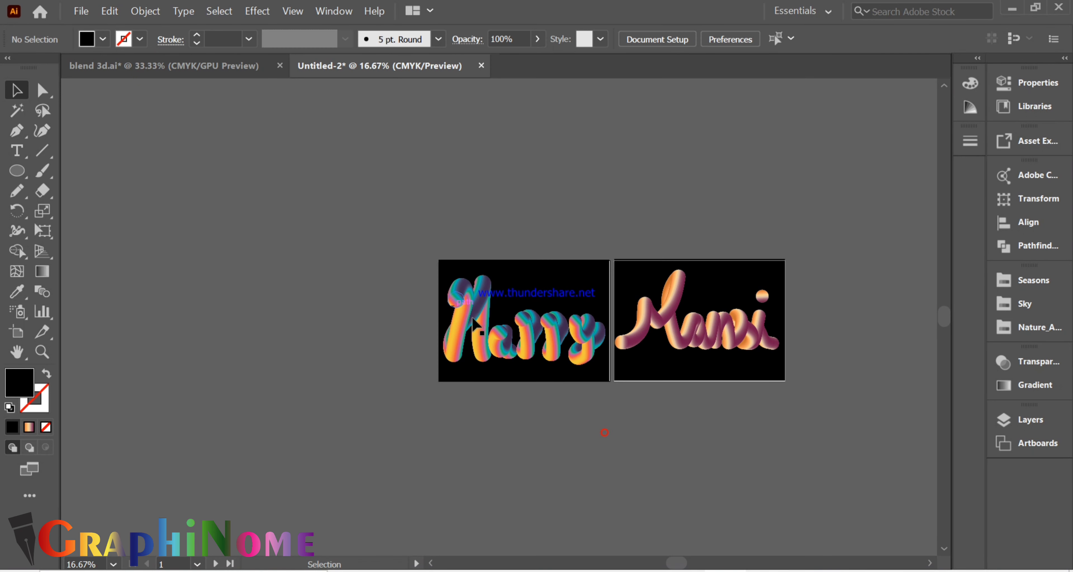
- Isolate the first artboard's lettering group and set the H blend to 512 specified steps with preview on
{"action": "left_click", "coordinate": [472, 320]}
{"action": "scroll", "coordinate": [474, 324], "scroll_direction": "up", "scroll_amount": 5}
{"action": "double_click", "coordinate": [474, 324]}
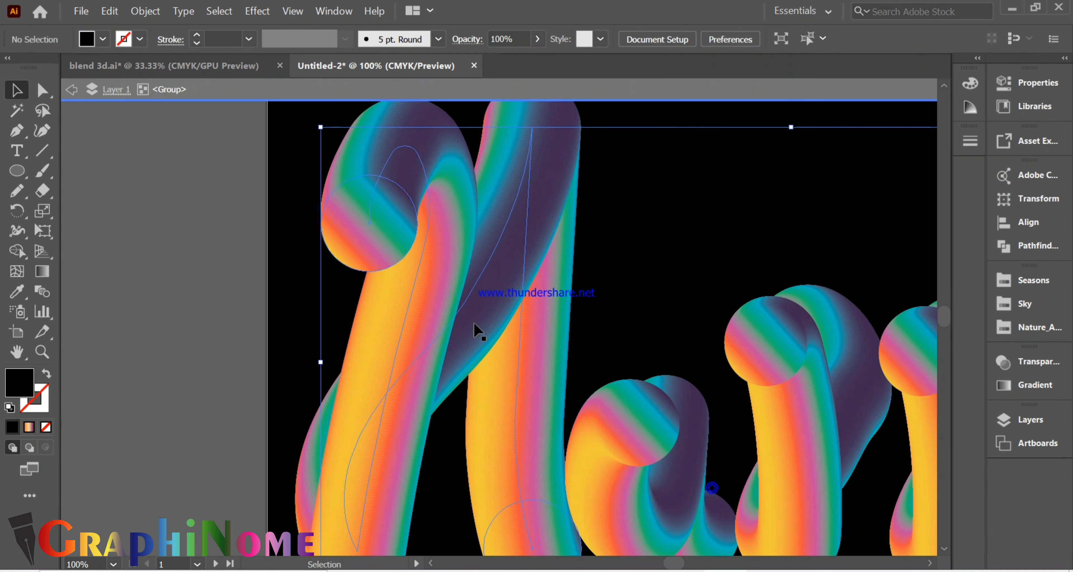
{"action": "scroll", "coordinate": [443, 281], "scroll_direction": "down", "scroll_amount": 1}
{"action": "double_click", "coordinate": [35, 298]}
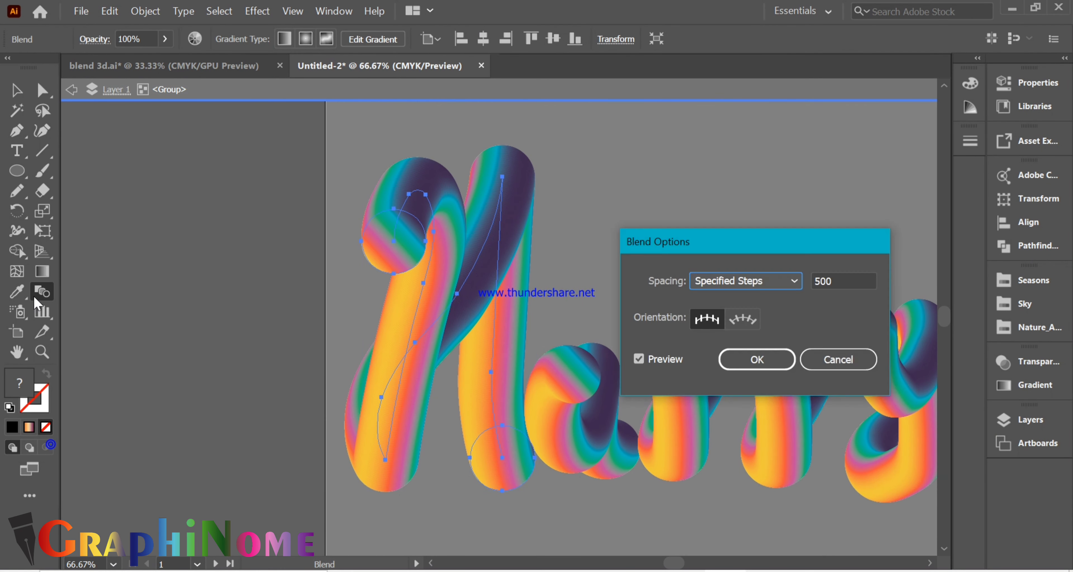
{"action": "left_click", "coordinate": [850, 282]}
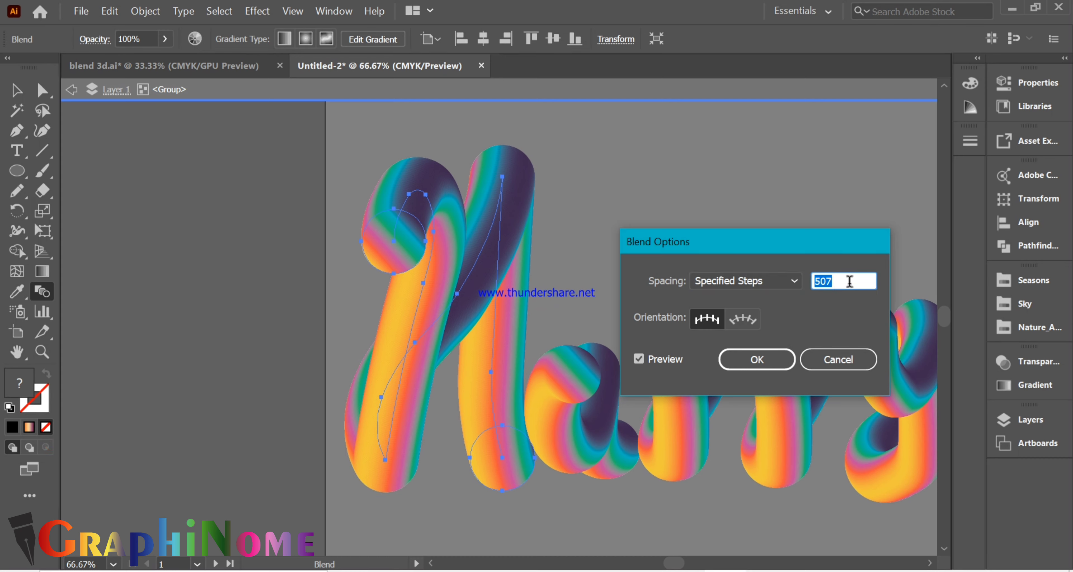
{"action": "left_click", "coordinate": [659, 360]}
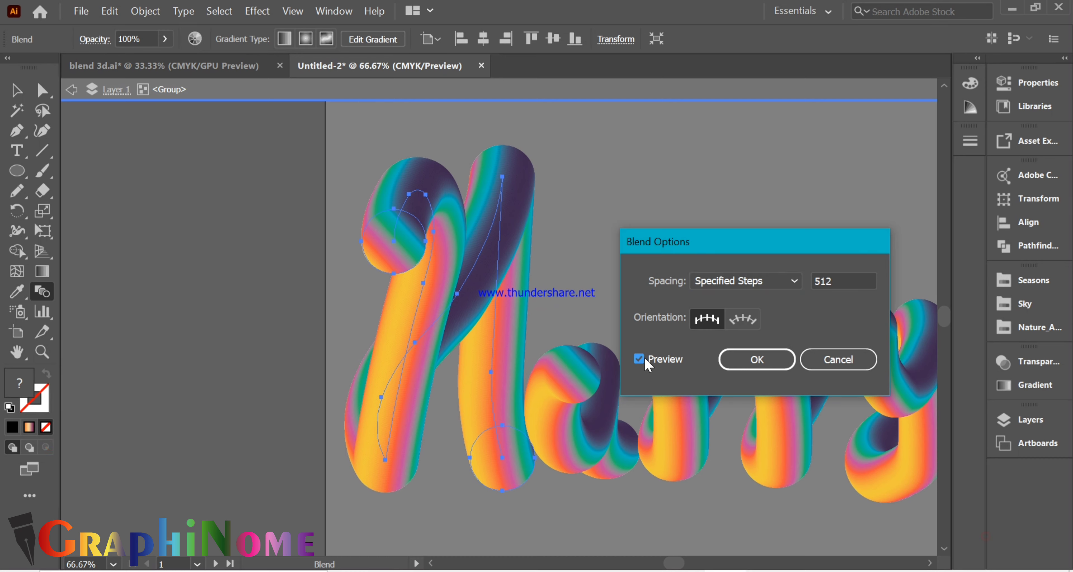
{"action": "left_click", "coordinate": [666, 360]}
- Set the H blend's orientation to Align to Path, apply it, and leave the lettering group's isolation
{"action": "left_click", "coordinate": [743, 319]}
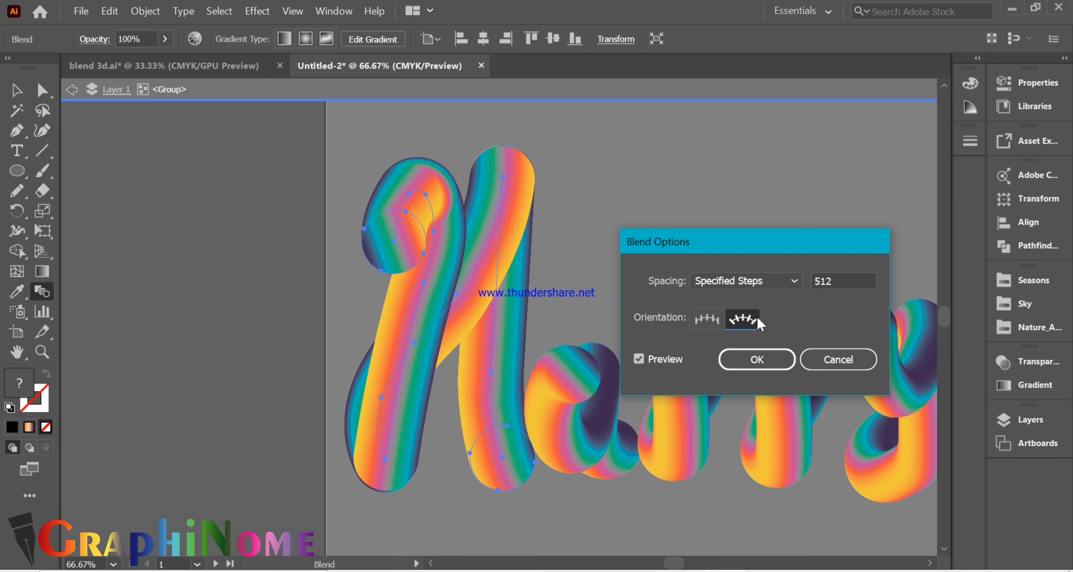
{"action": "left_click", "coordinate": [740, 368]}
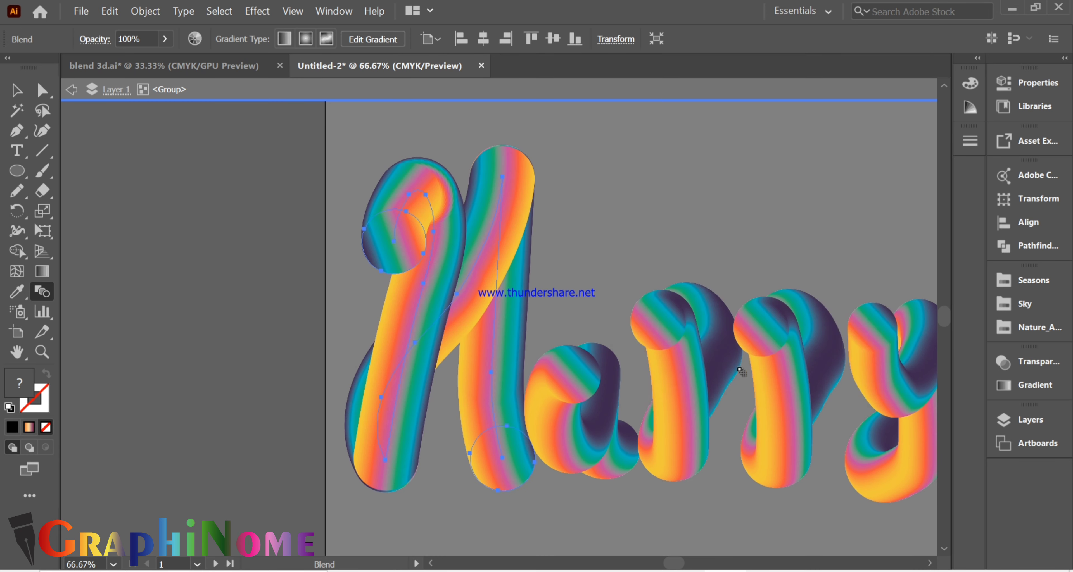
{"action": "left_click", "coordinate": [72, 89]}
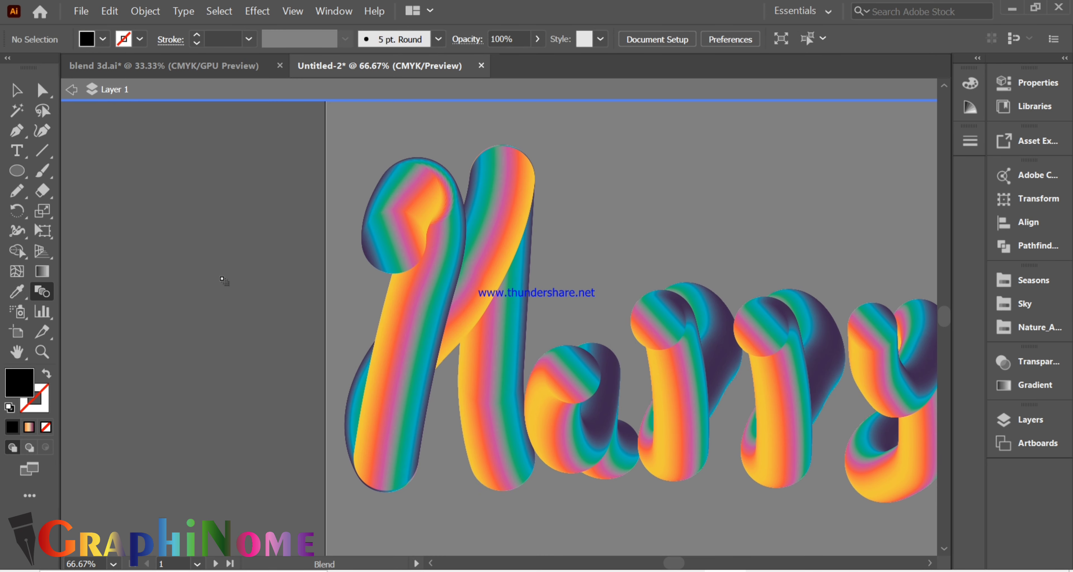
- View the first artboard's finished lettering in full screen without the interface
{"action": "scroll", "coordinate": [199, 307], "scroll_direction": "down", "scroll_amount": 3}
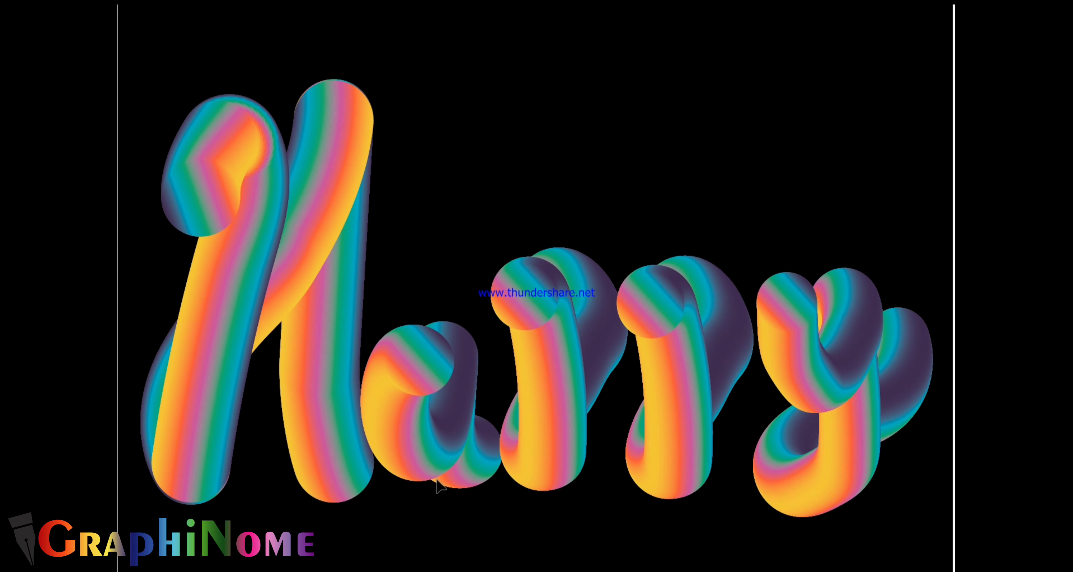
{"action": "scroll", "coordinate": [436, 485], "scroll_direction": "down", "scroll_amount": 3}
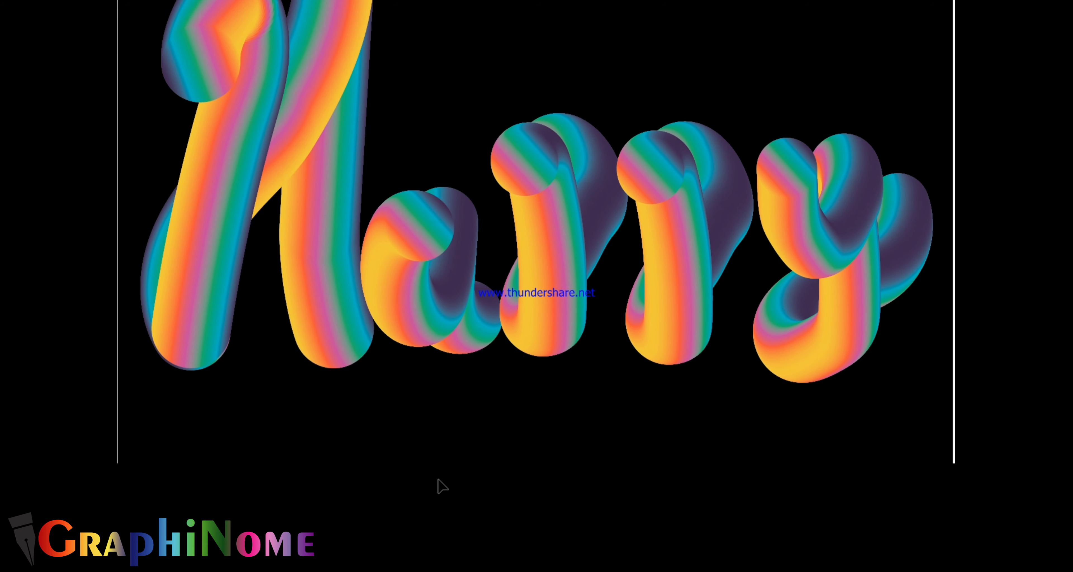